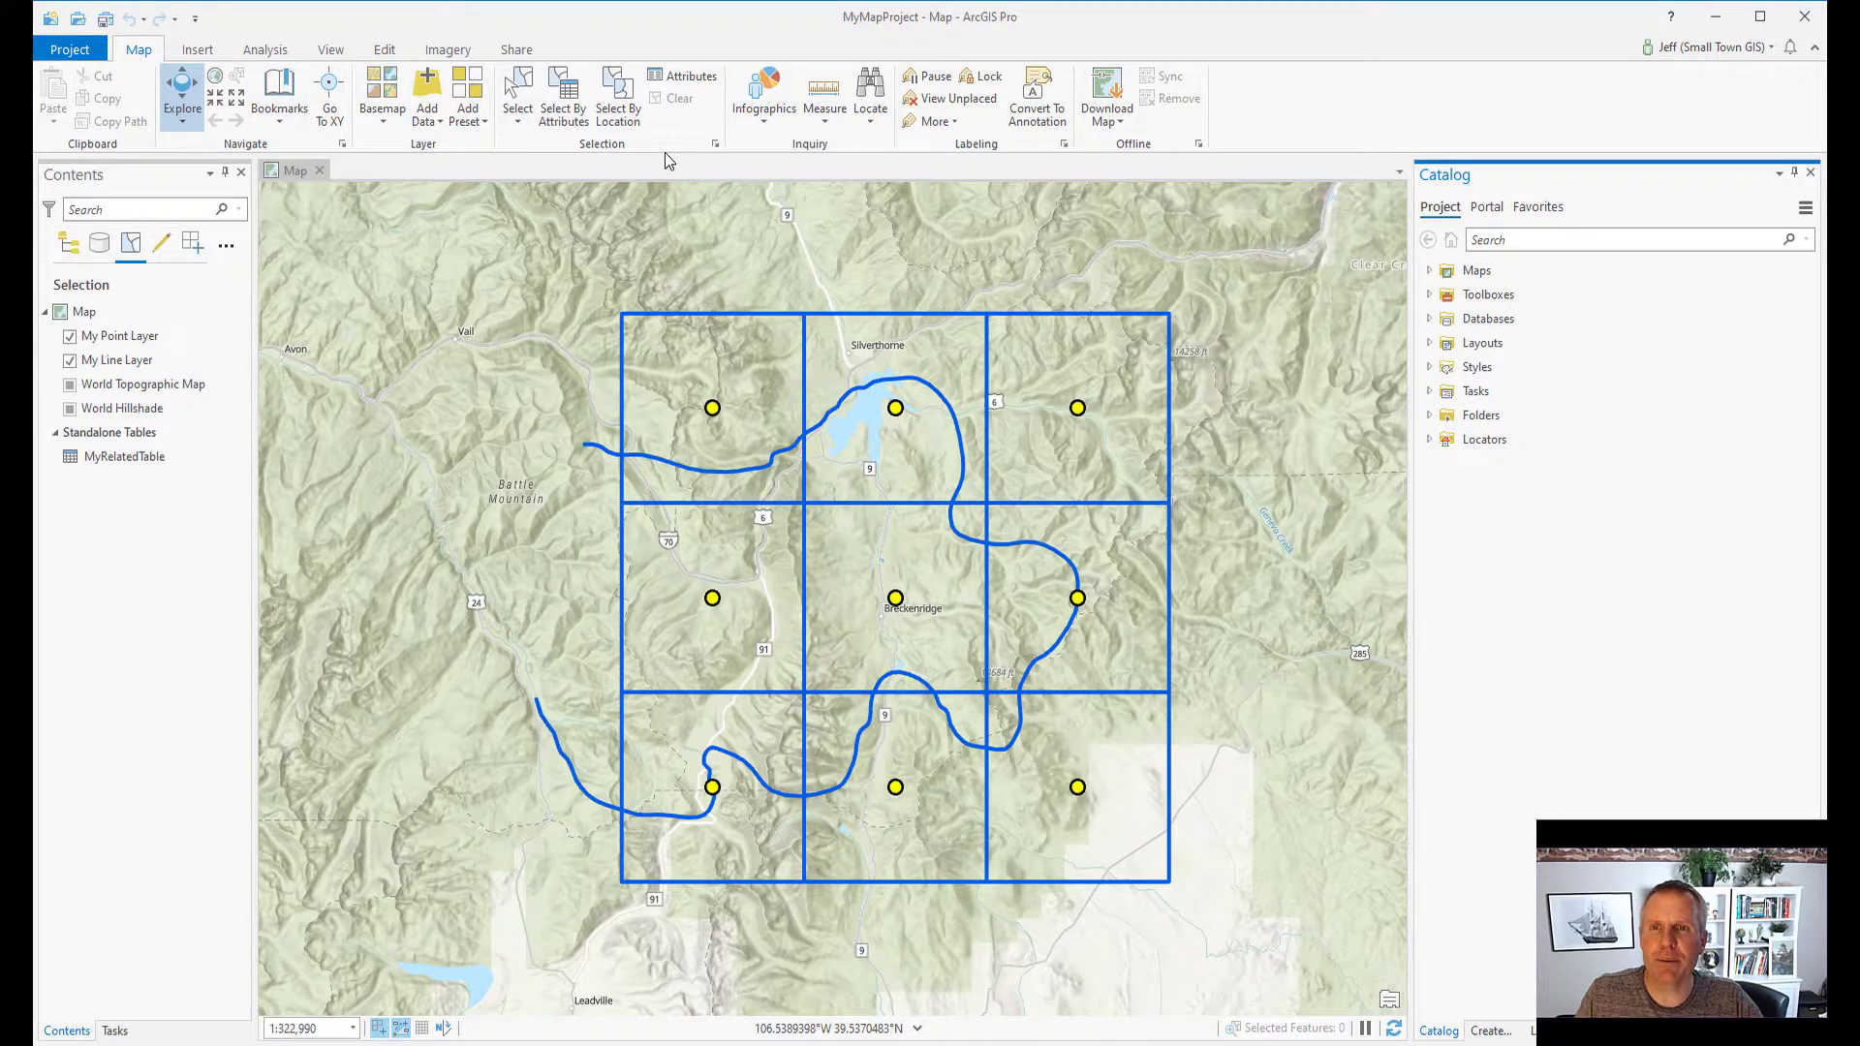
# - Switch the map from the Explore tool to the Select tool
pyautogui.click(517, 95)
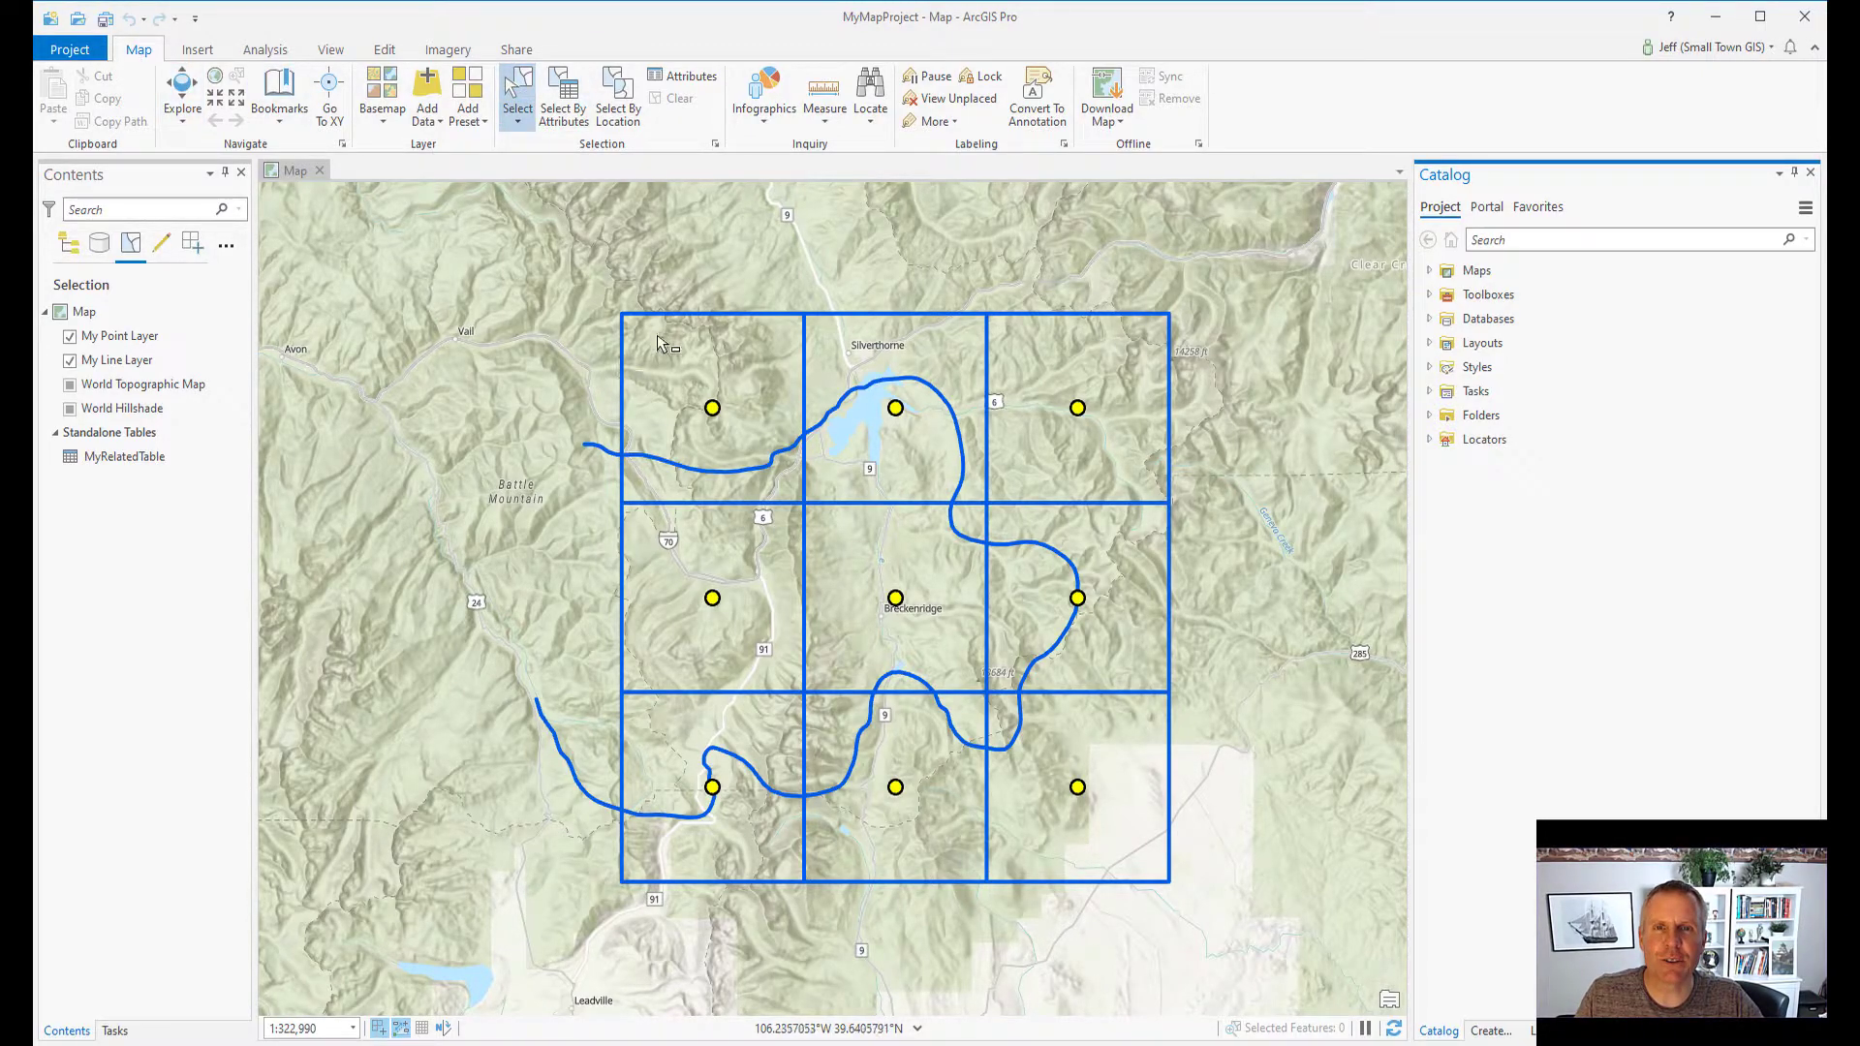
# - Open the Scale tool in Modify Features from the Edit tab
pyautogui.click(383, 47)
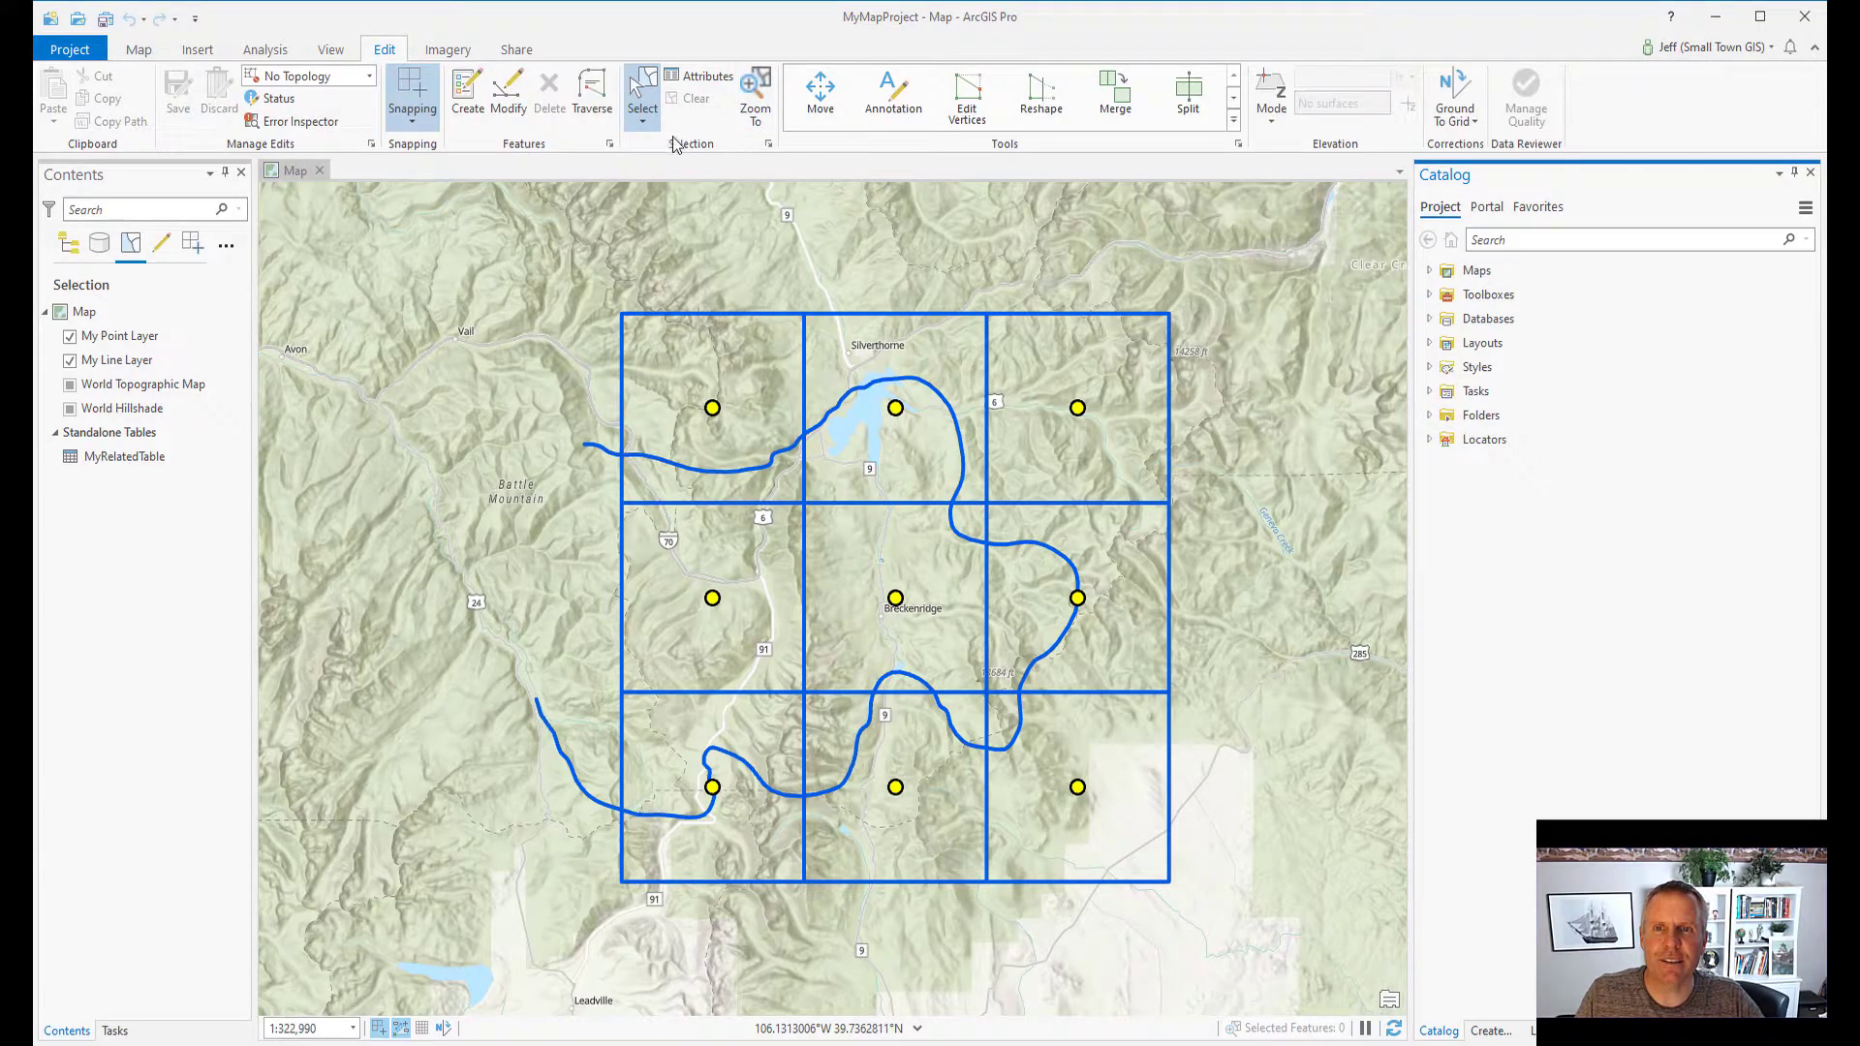
pyautogui.click(642, 94)
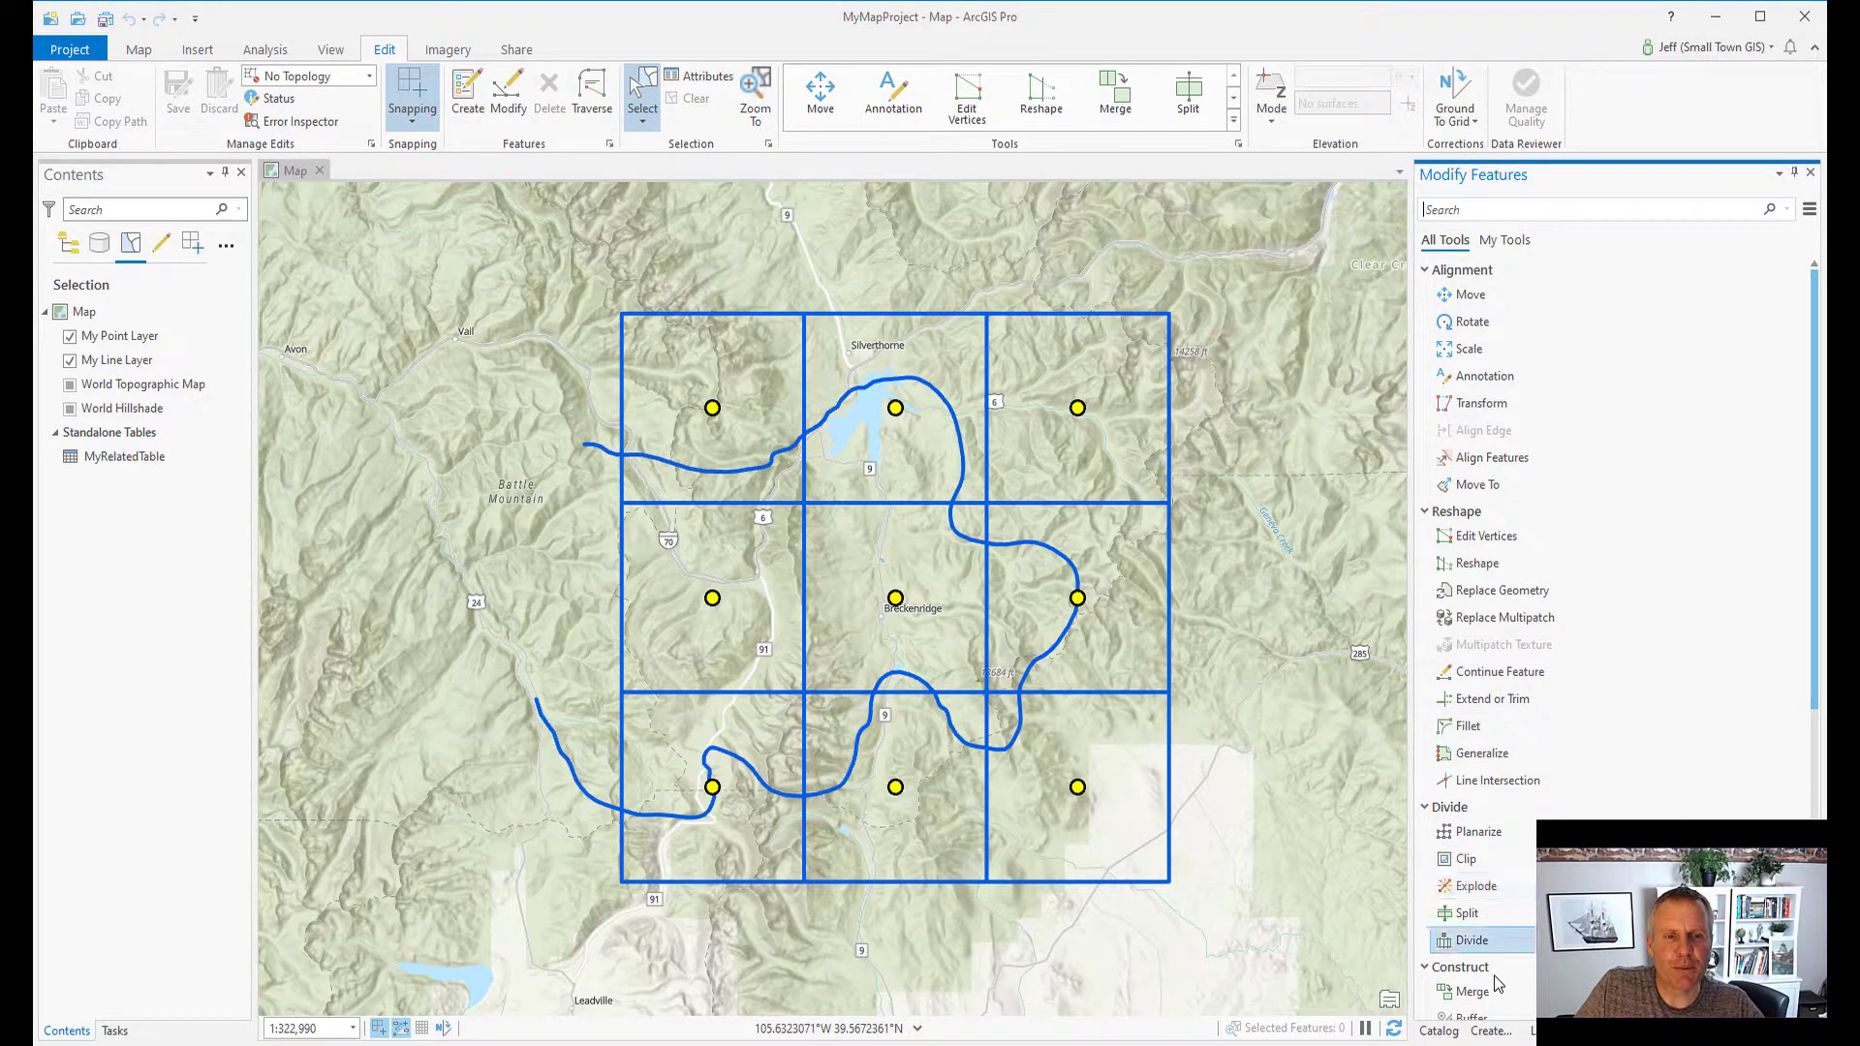
pyautogui.click(1469, 351)
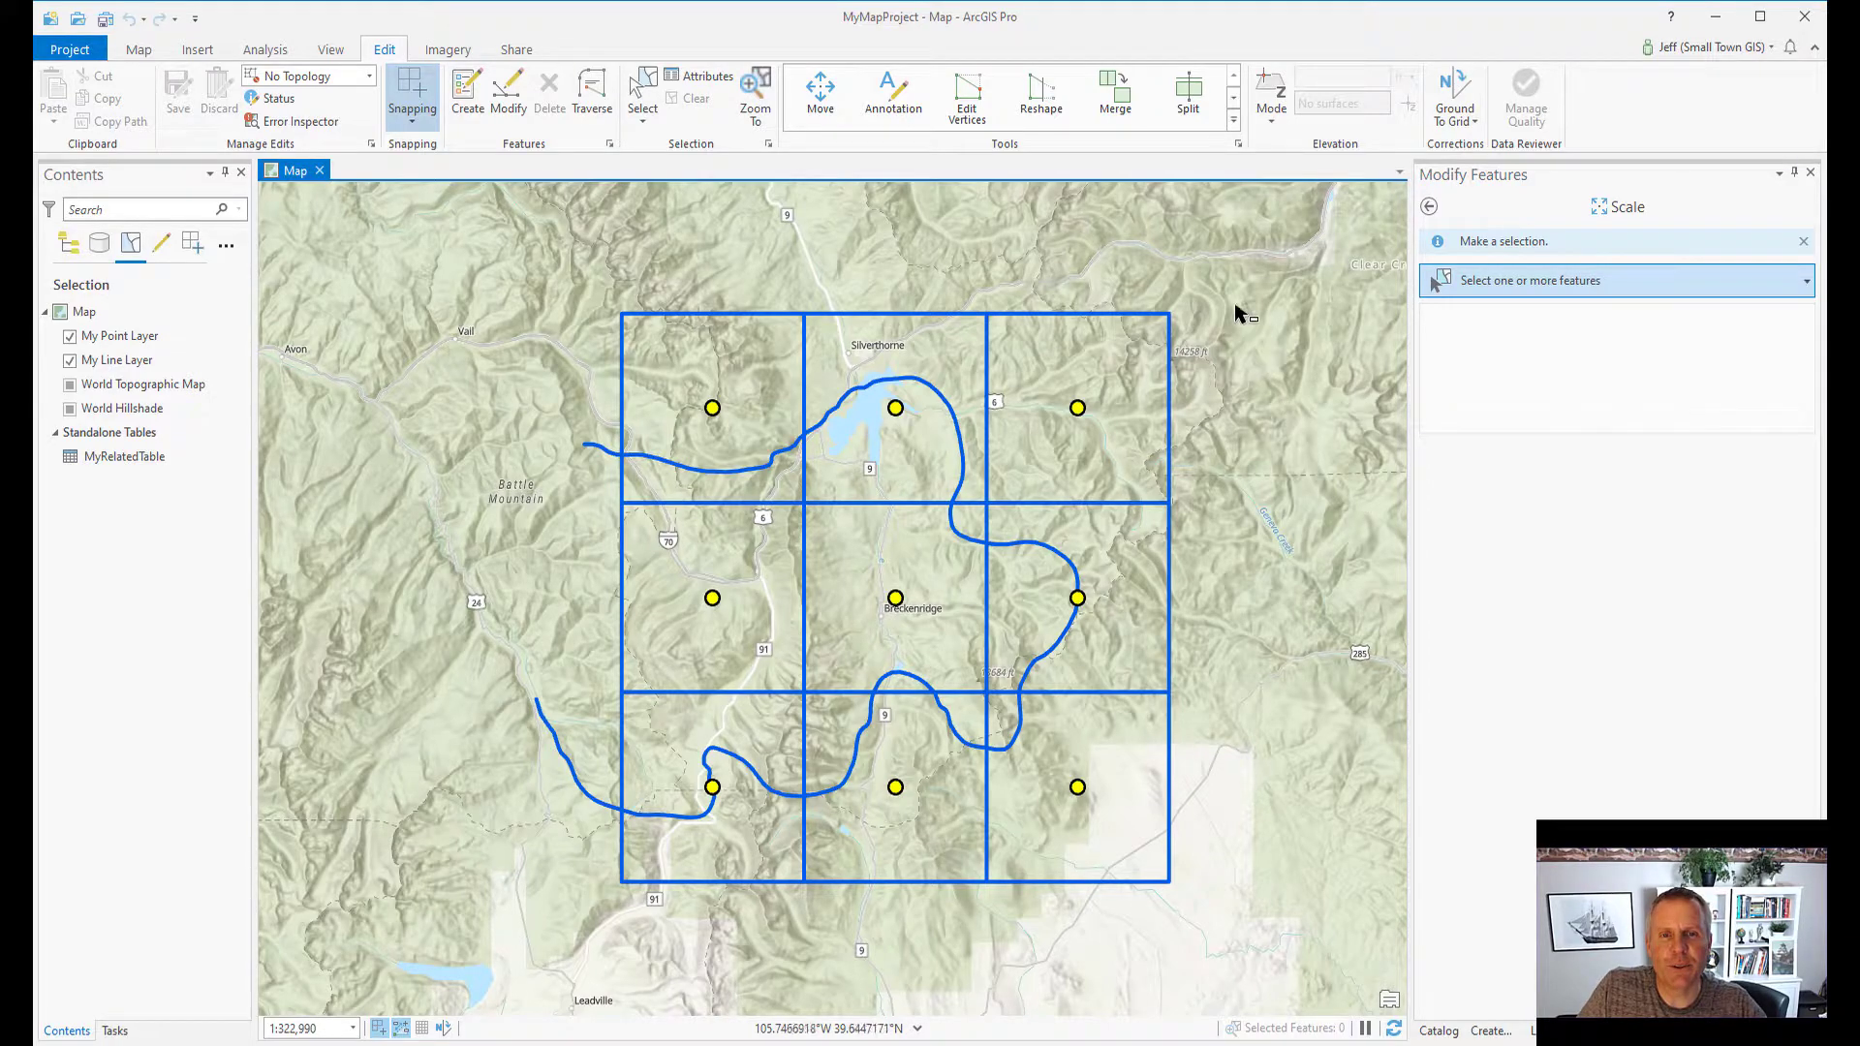
# - Box-select the grid's upper part, then back out of Scale, leaving nothing selected
pyautogui.moveTo(560, 252); pyautogui.dragTo(1227, 580)
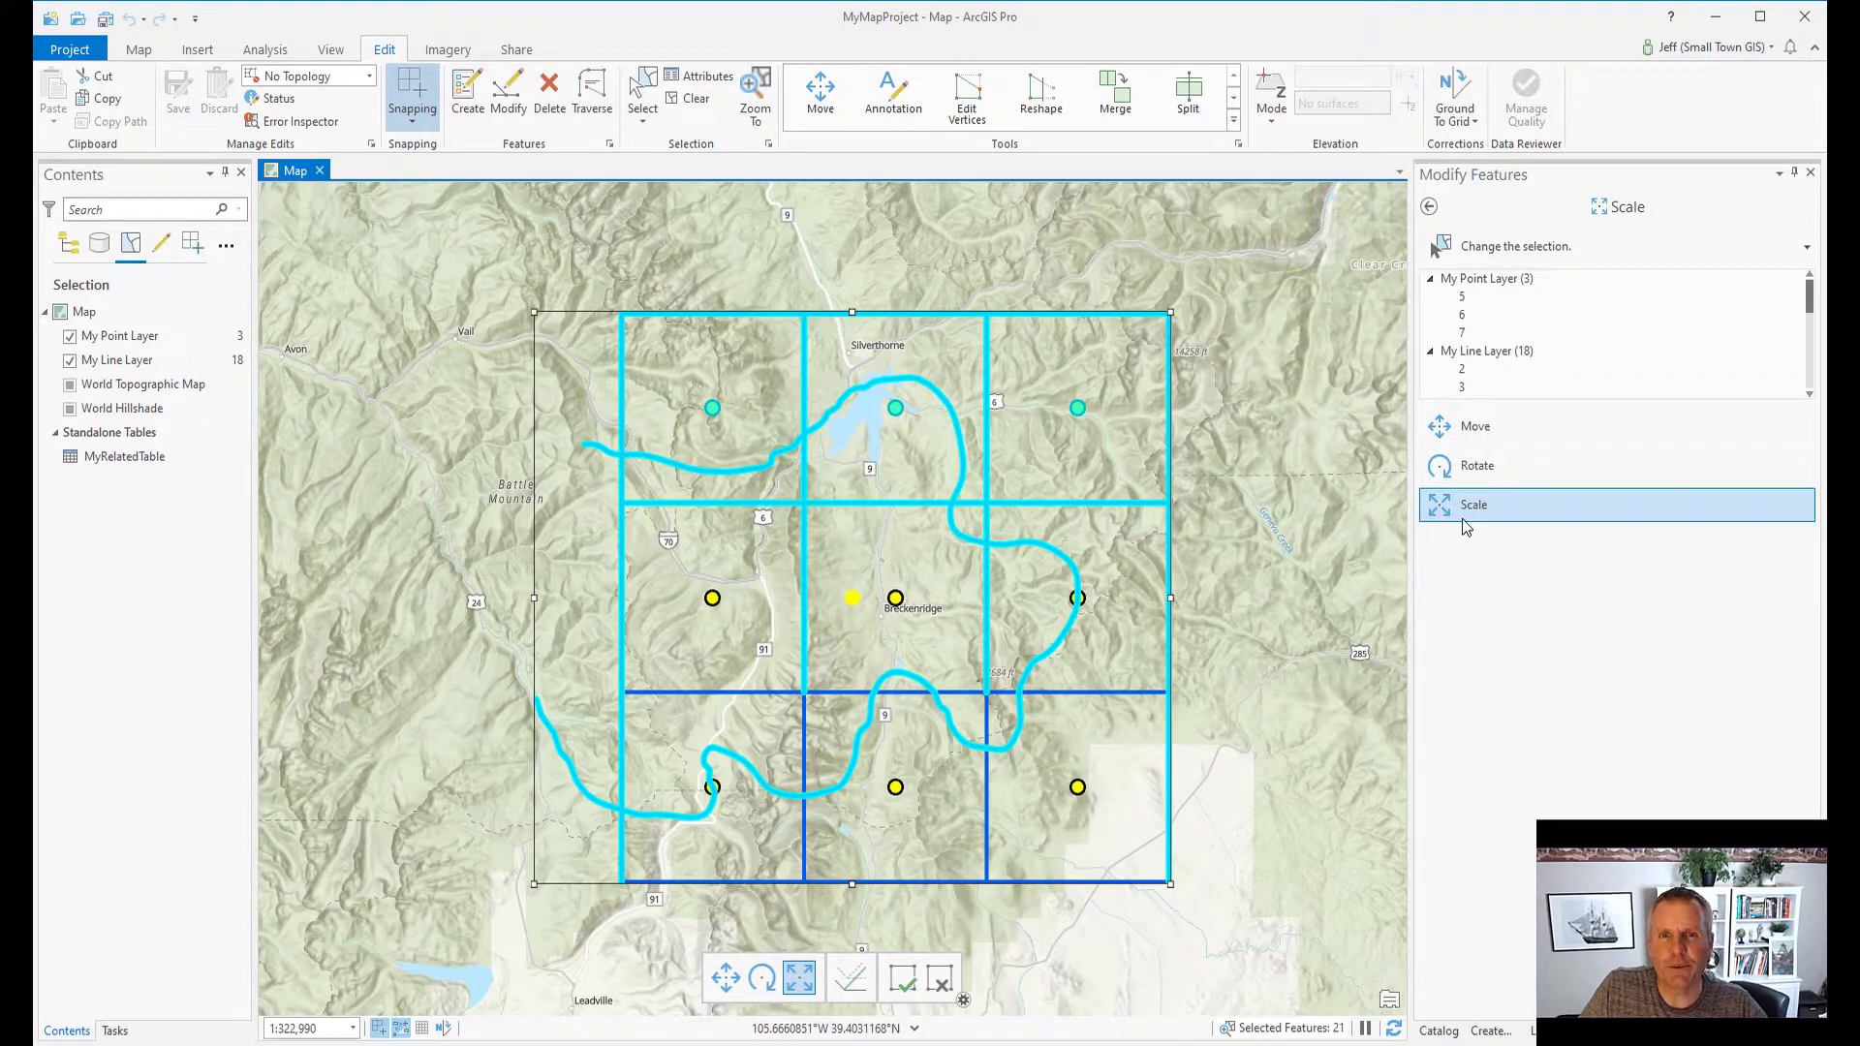
pyautogui.click(1429, 206)
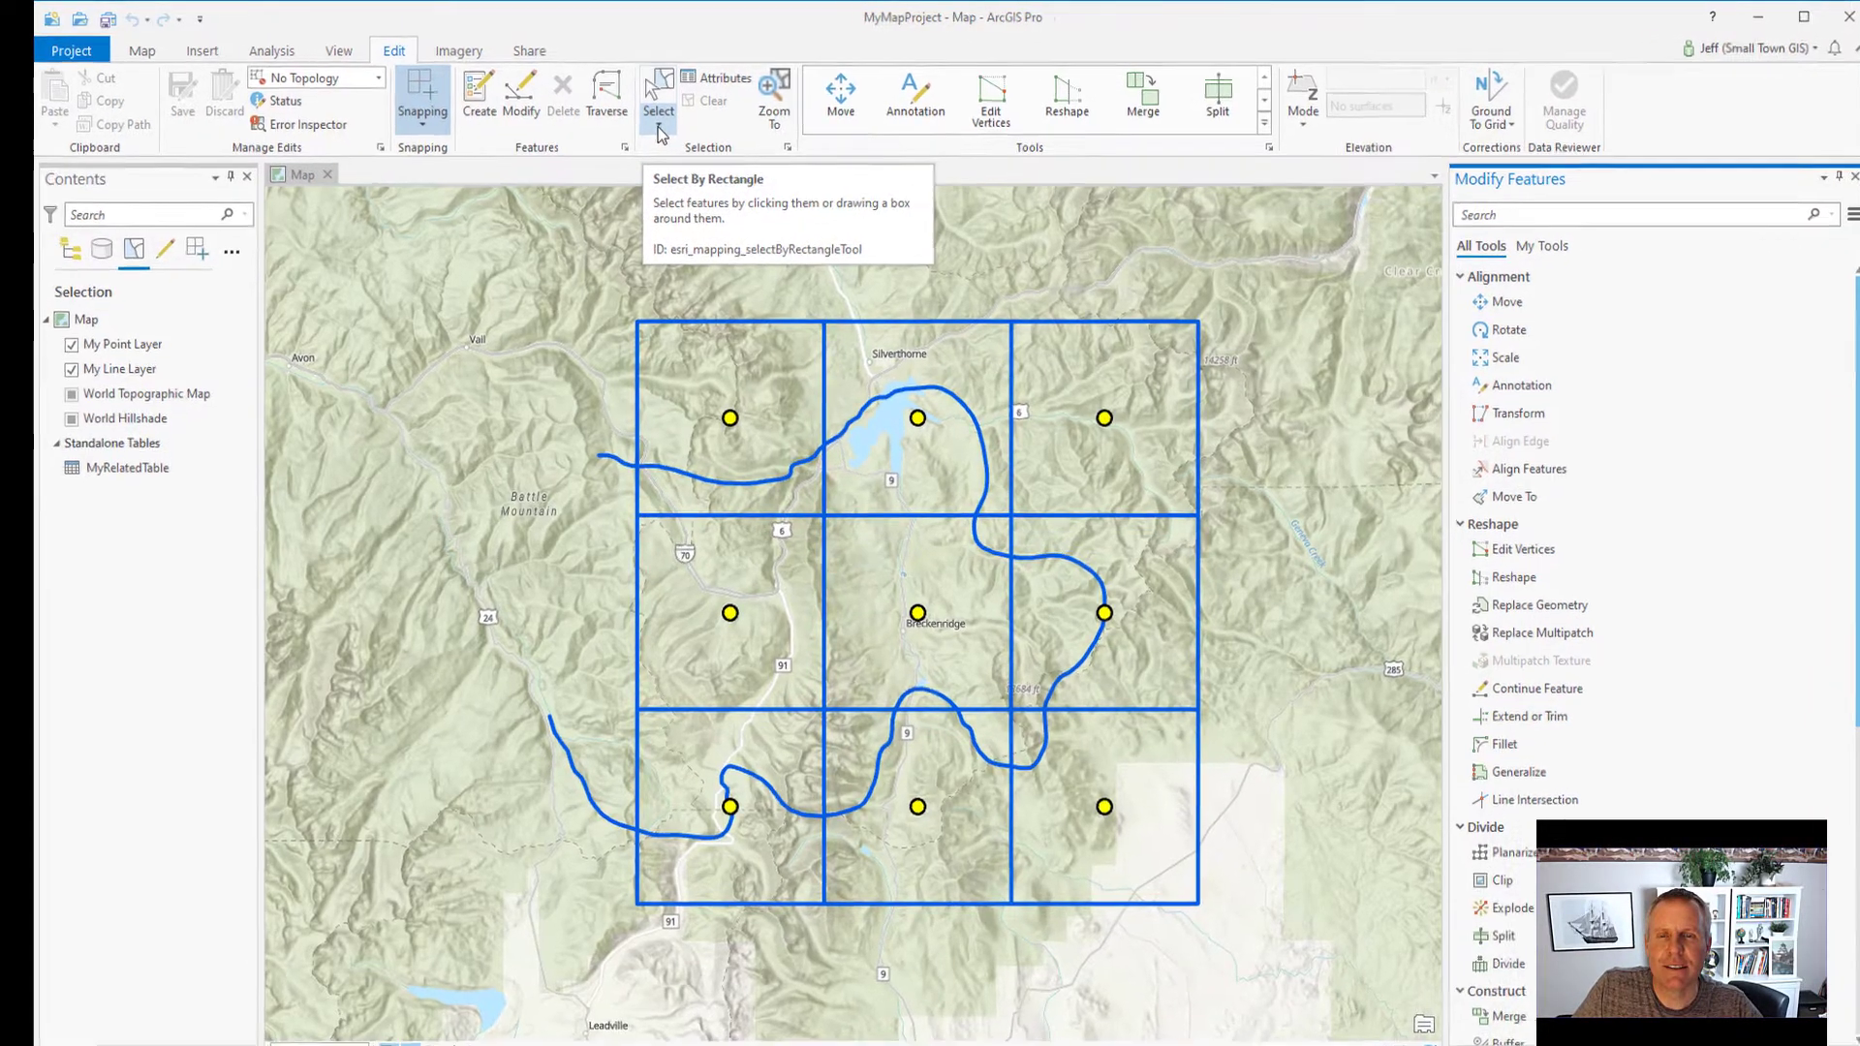
pyautogui.click(642, 124)
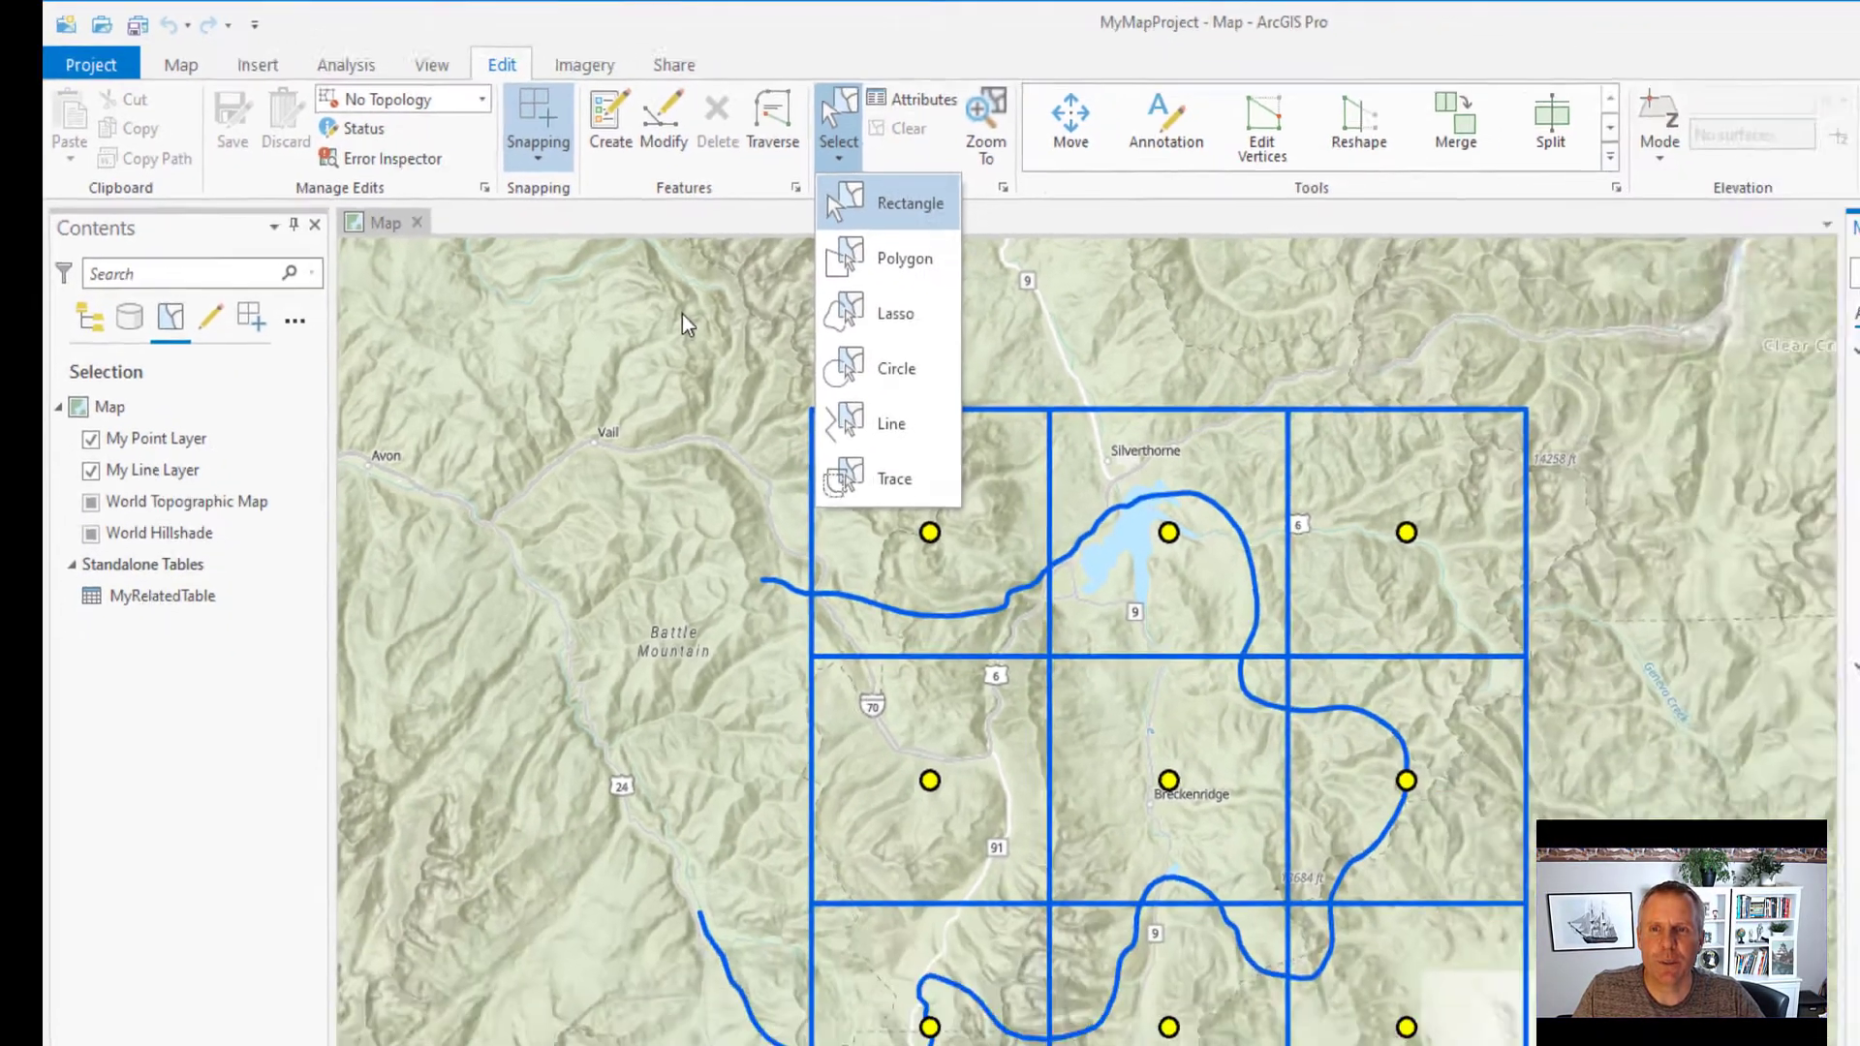
# - Choose Rectangle selection and drag a box over the grid's upper part
pyautogui.click(862, 378)
pyautogui.click(644, 97)
pyautogui.moveTo(511, 255); pyautogui.dragTo(1245, 572)
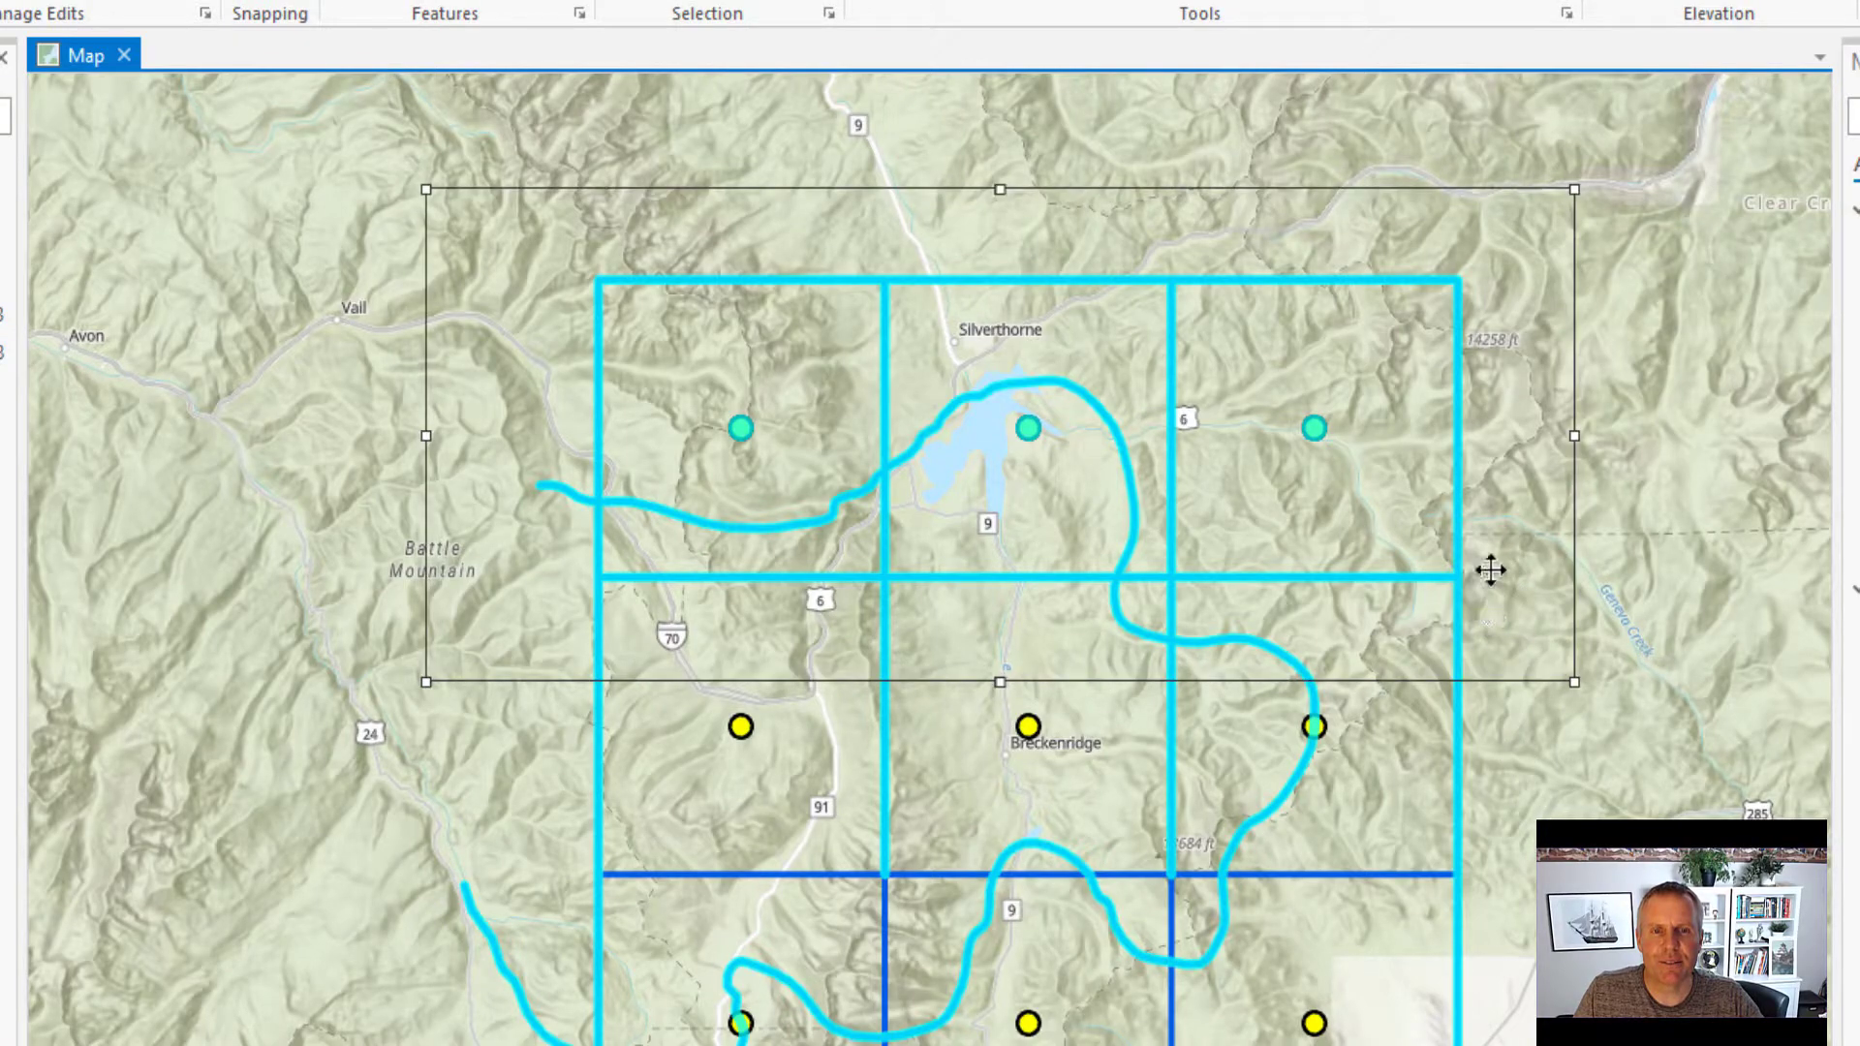
# - Move and resize the rectangle until it holds 16 features: 4 points and 12 lines
pyautogui.moveTo(1494, 554); pyautogui.dragTo(1535, 1045)
pyautogui.moveTo(1479, 917); pyautogui.dragTo(1478, 905)
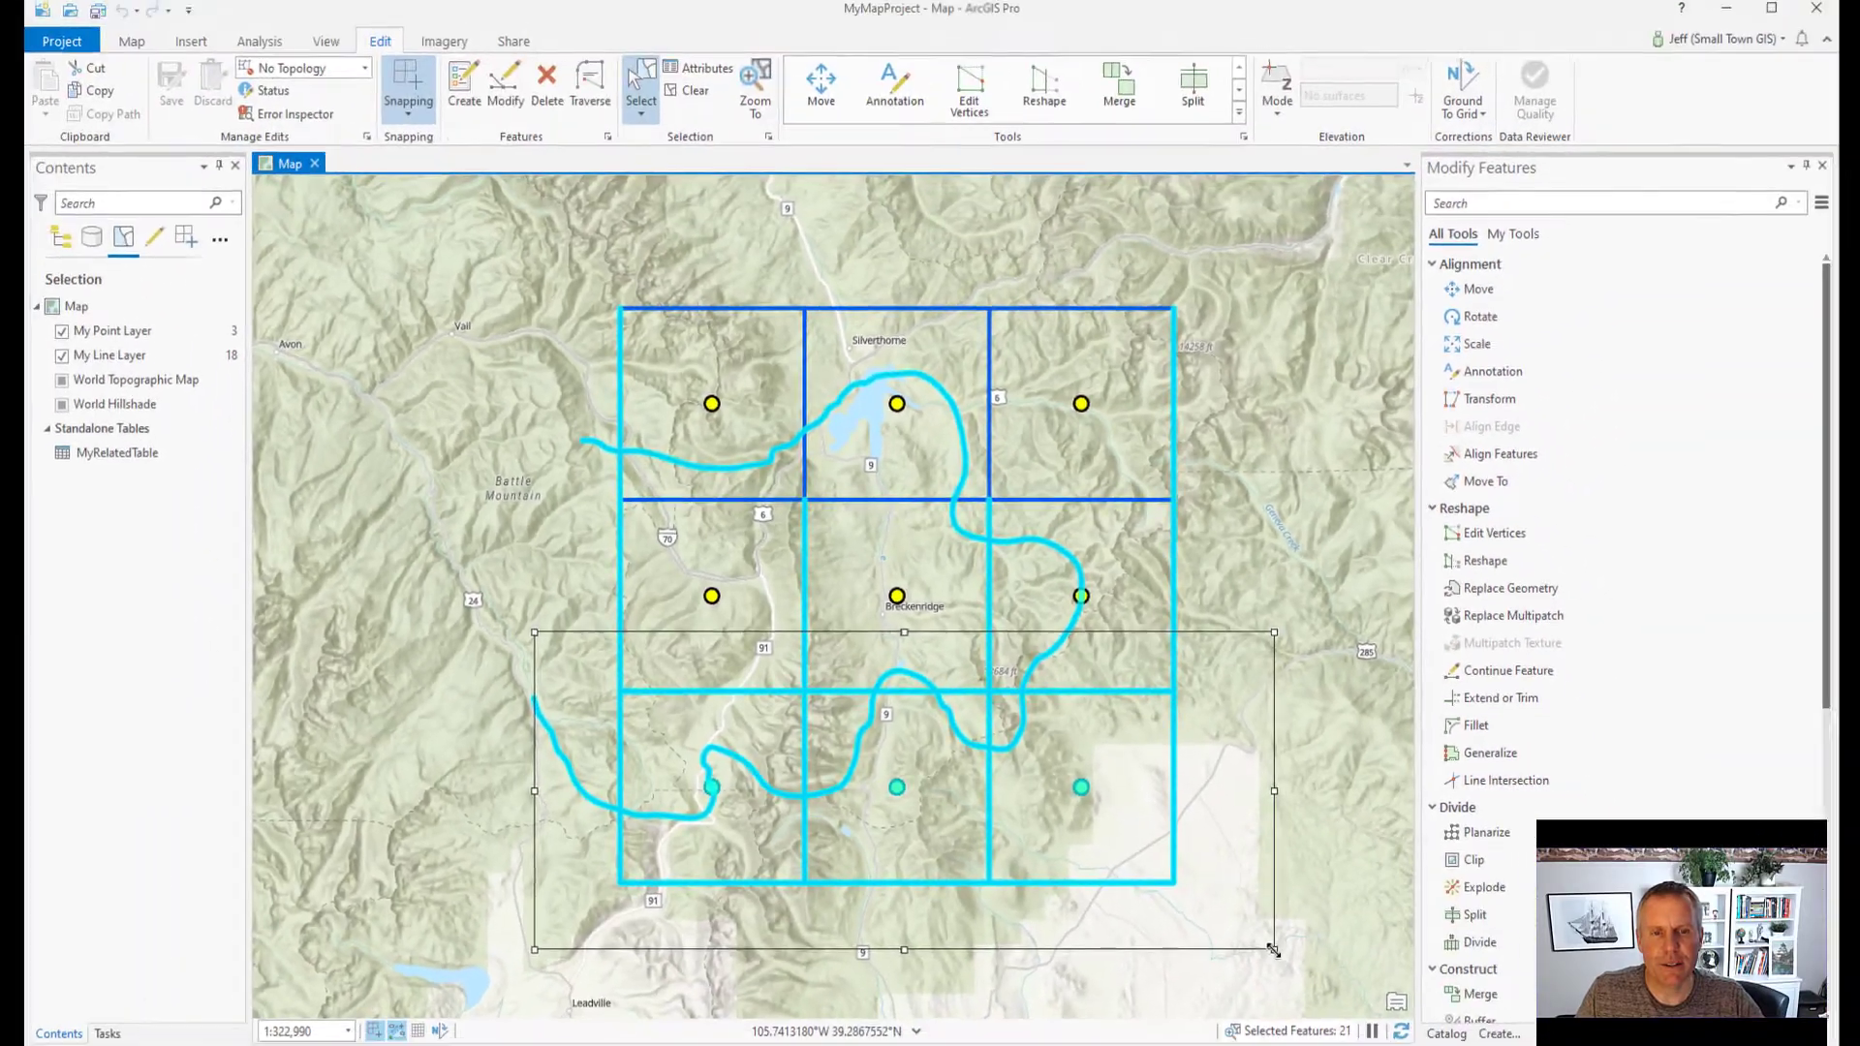
pyautogui.moveTo(1266, 946); pyautogui.dragTo(944, 815)
pyautogui.moveTo(797, 748)
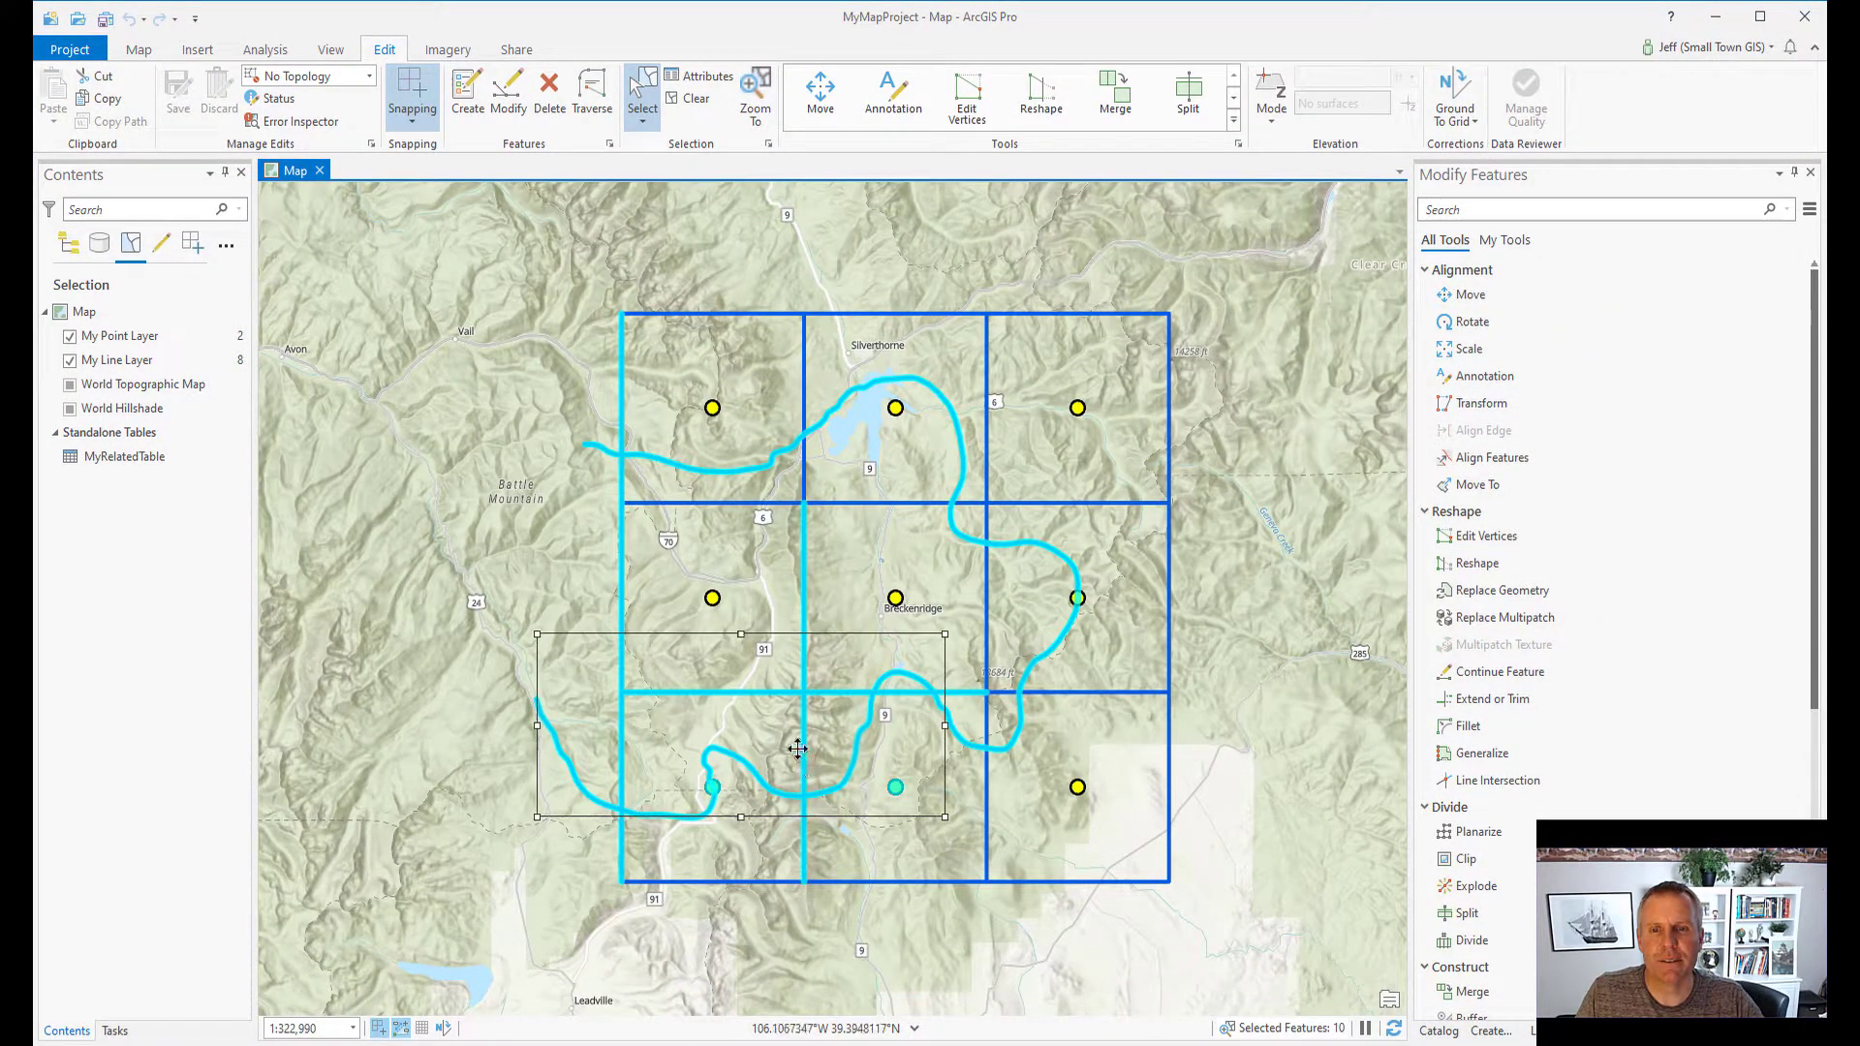
pyautogui.moveTo(741, 635); pyautogui.dragTo(741, 444)
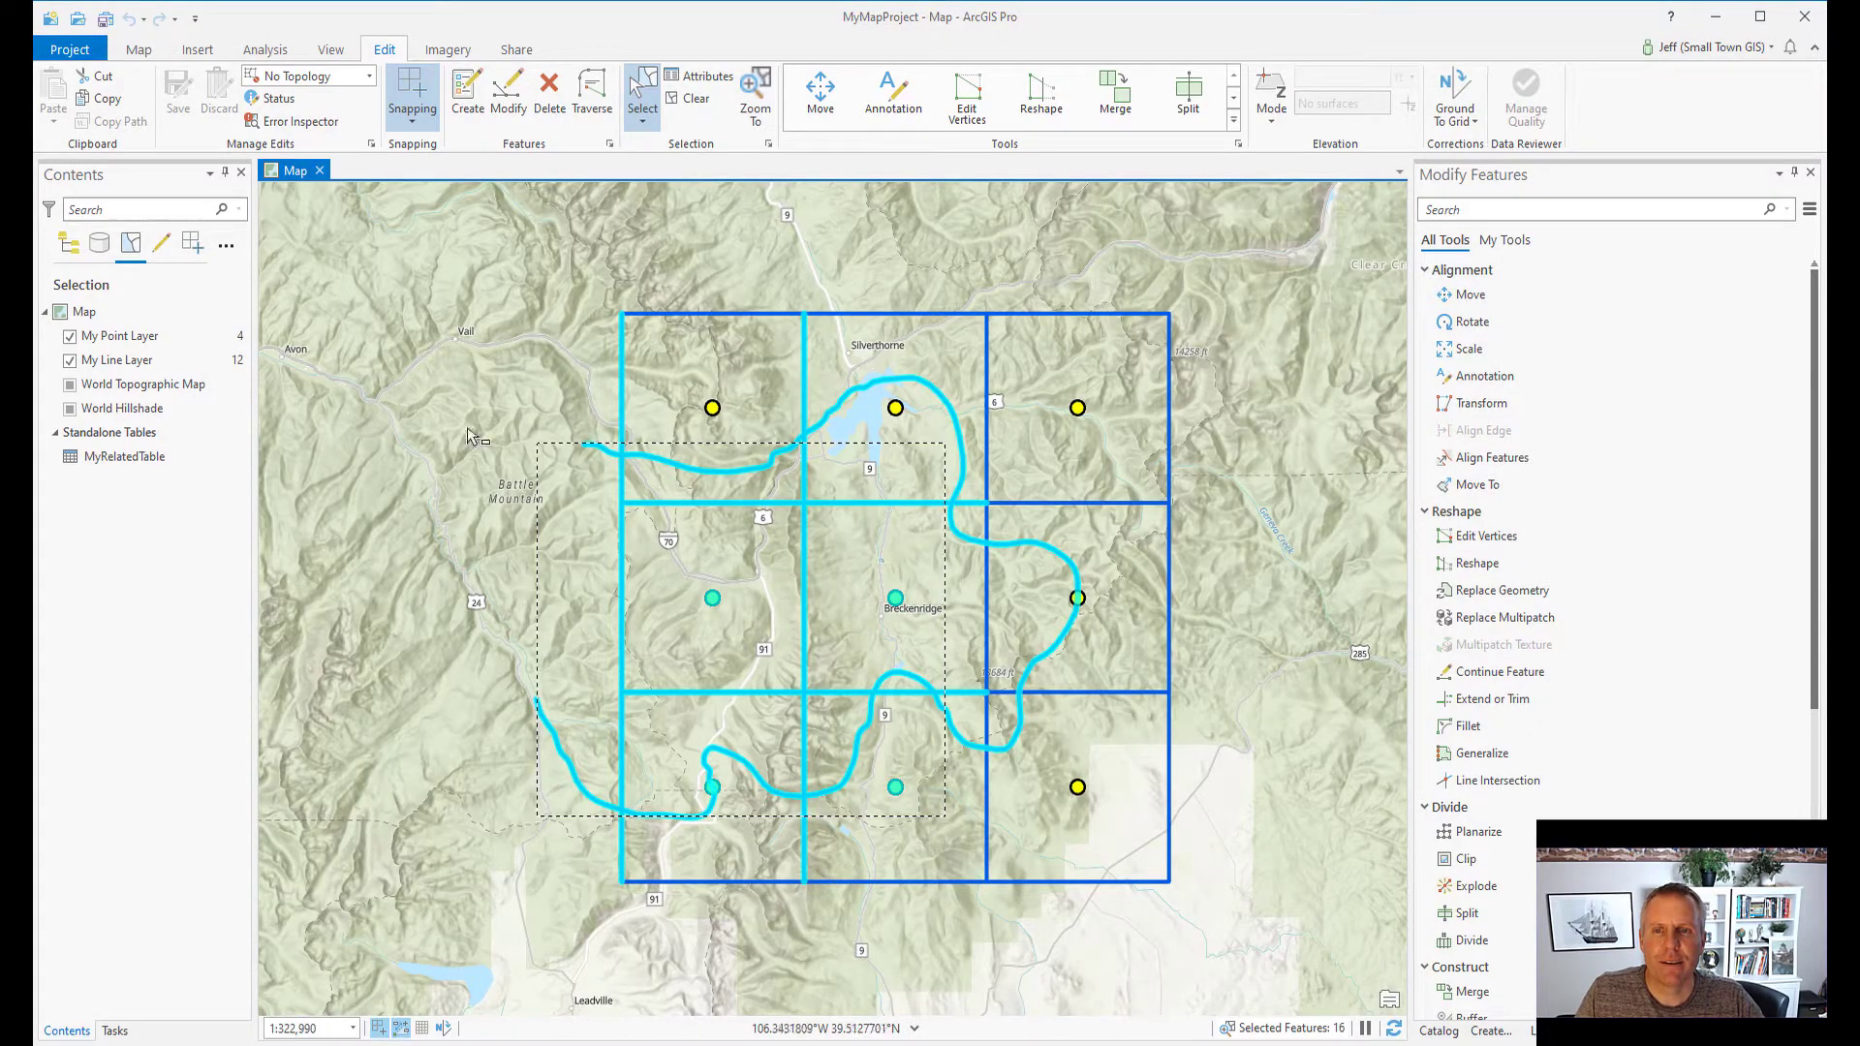
pyautogui.moveTo(536, 503)
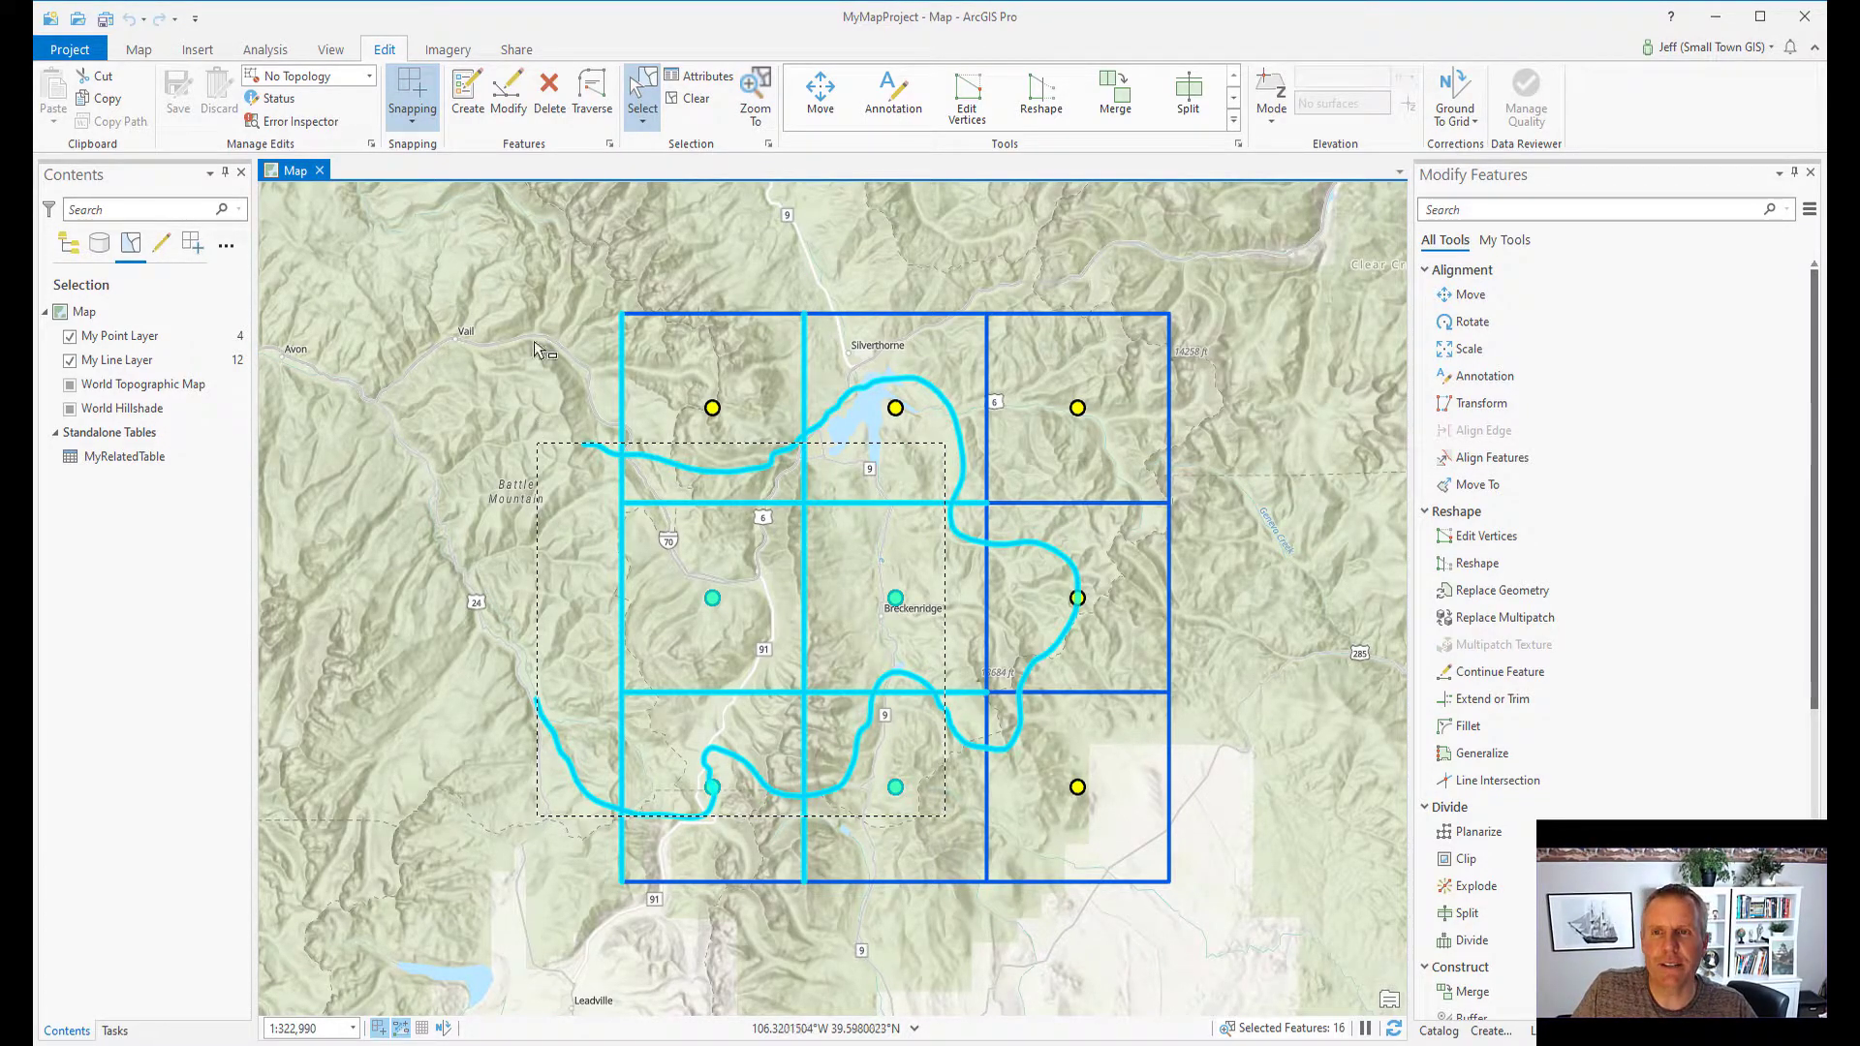
pyautogui.click(647, 123)
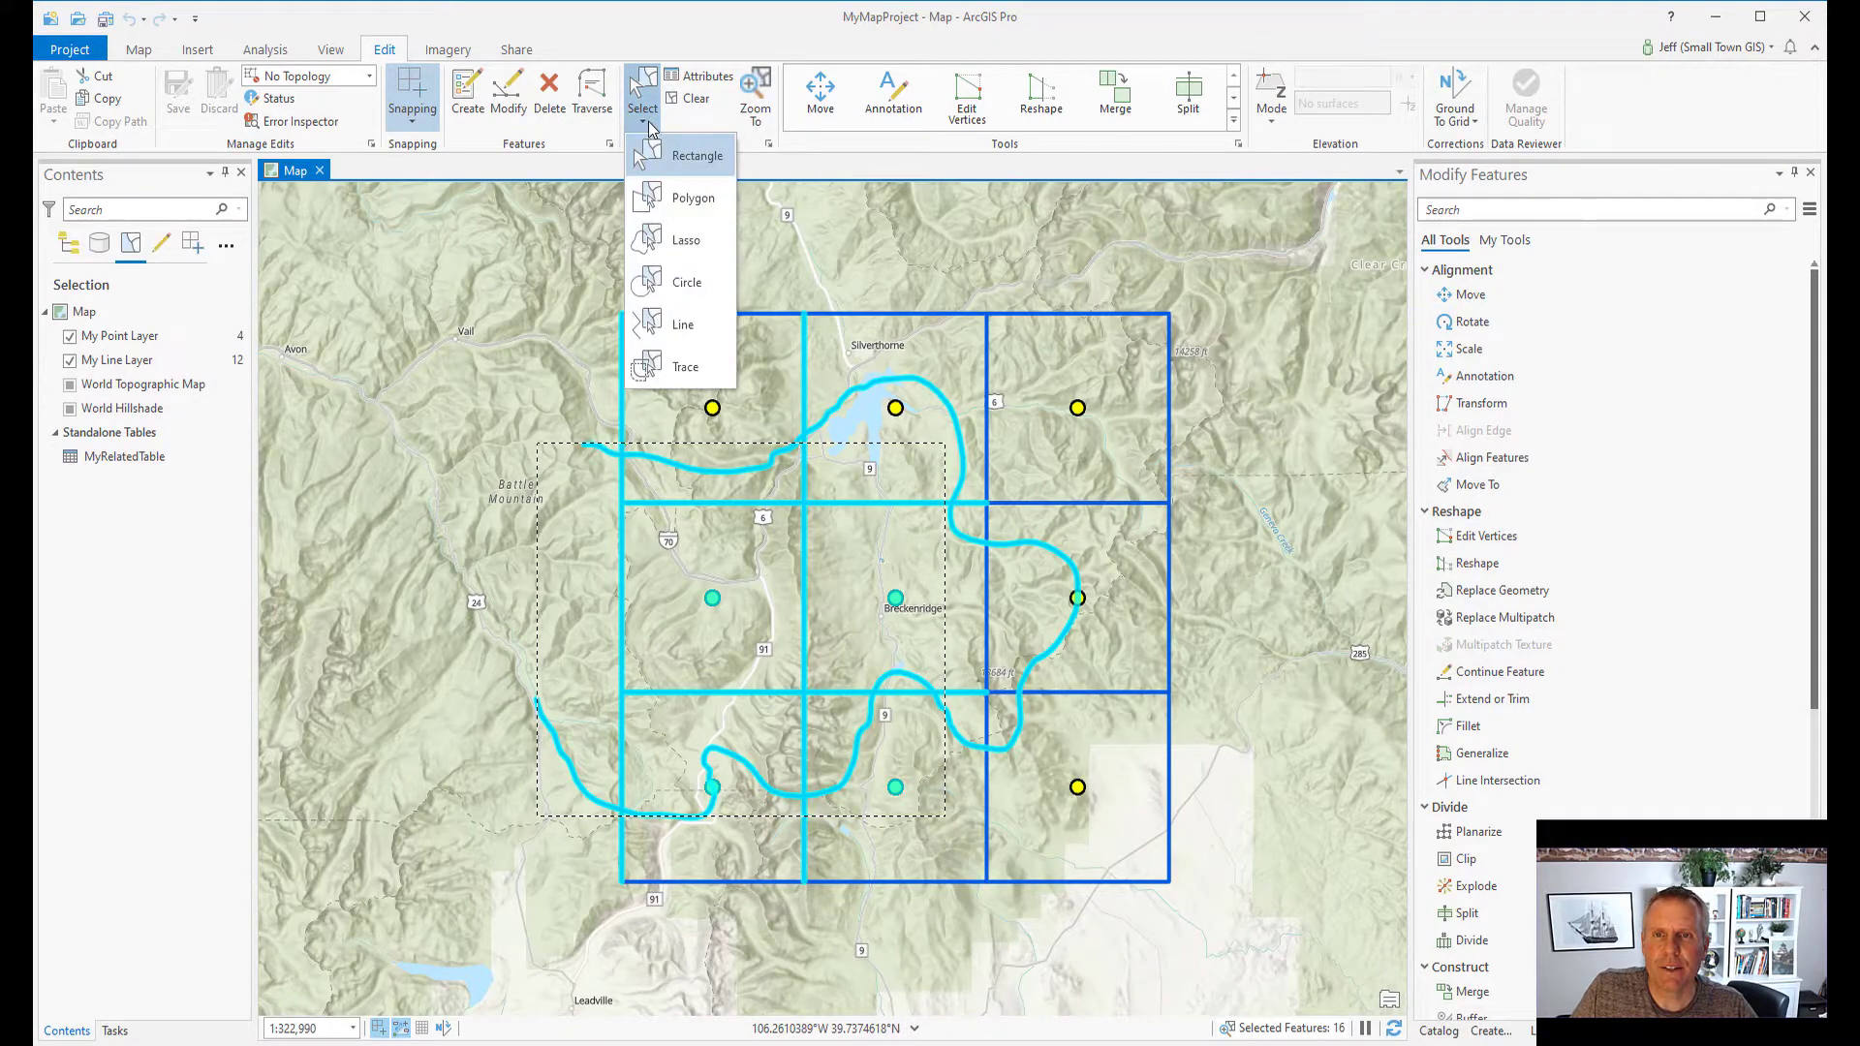
# - Draw an eight-vertex selection polygon around the whole grid with Polygon selection
pyautogui.click(668, 198)
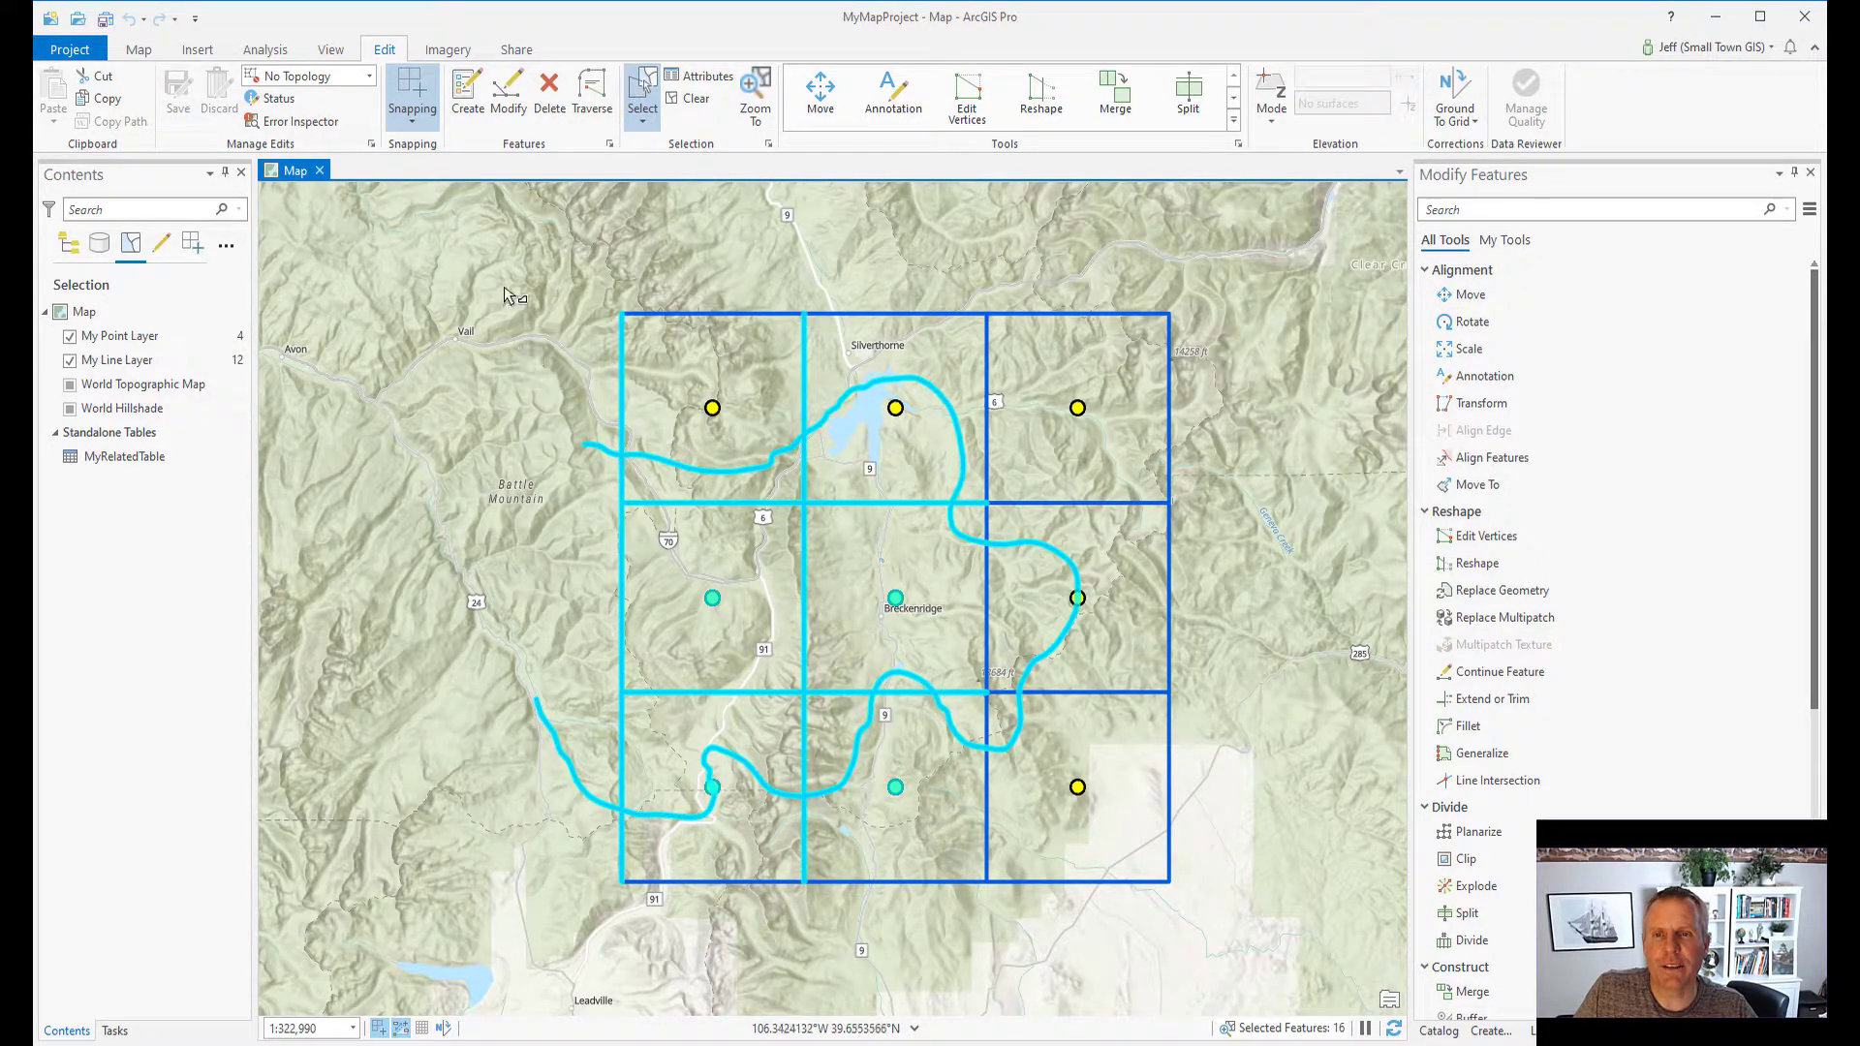
pyautogui.click(501, 257)
pyautogui.click(503, 417)
pyautogui.click(405, 684)
pyautogui.click(494, 877)
pyautogui.click(781, 960)
pyautogui.click(1090, 649)
pyautogui.click(1092, 547)
pyautogui.click(1063, 446)
pyautogui.doubleClick(852, 264)
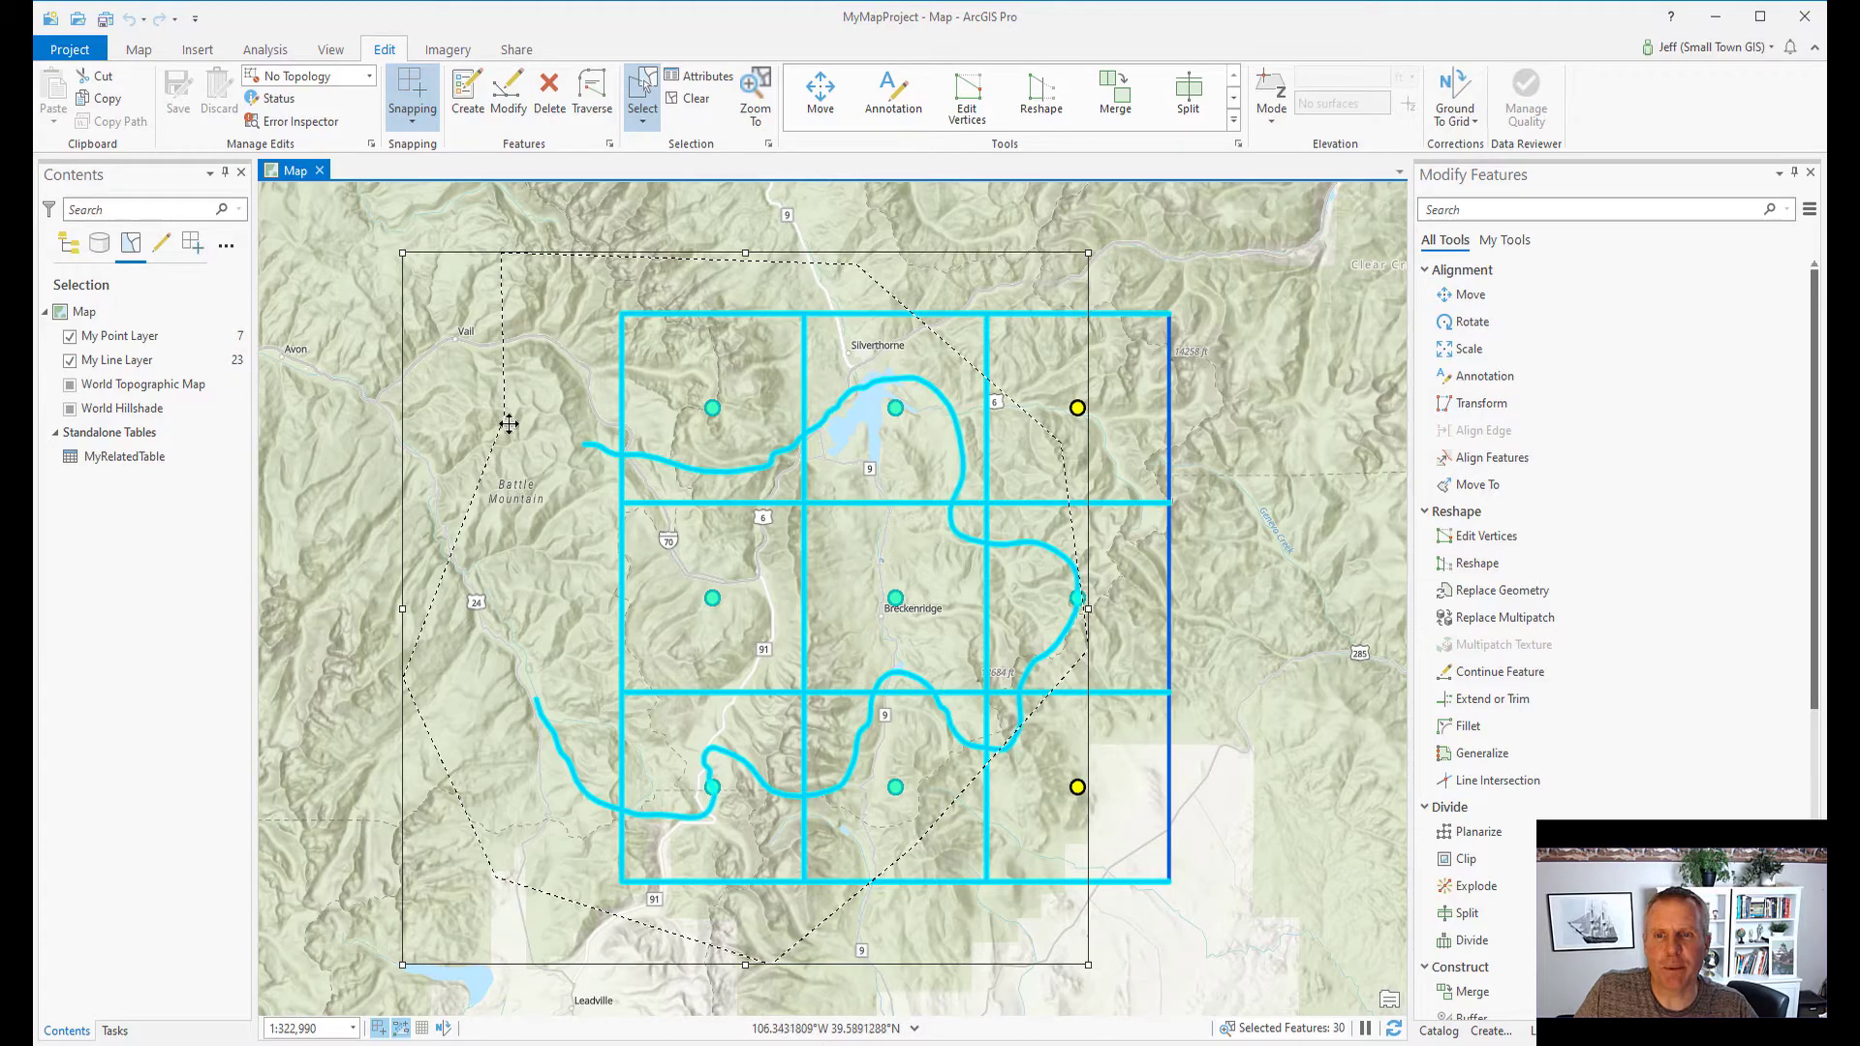
# - Move and shrink the polygon to select 14 features: two right-column points and twelve lines
pyautogui.moveTo(596, 638); pyautogui.dragTo(921, 657)
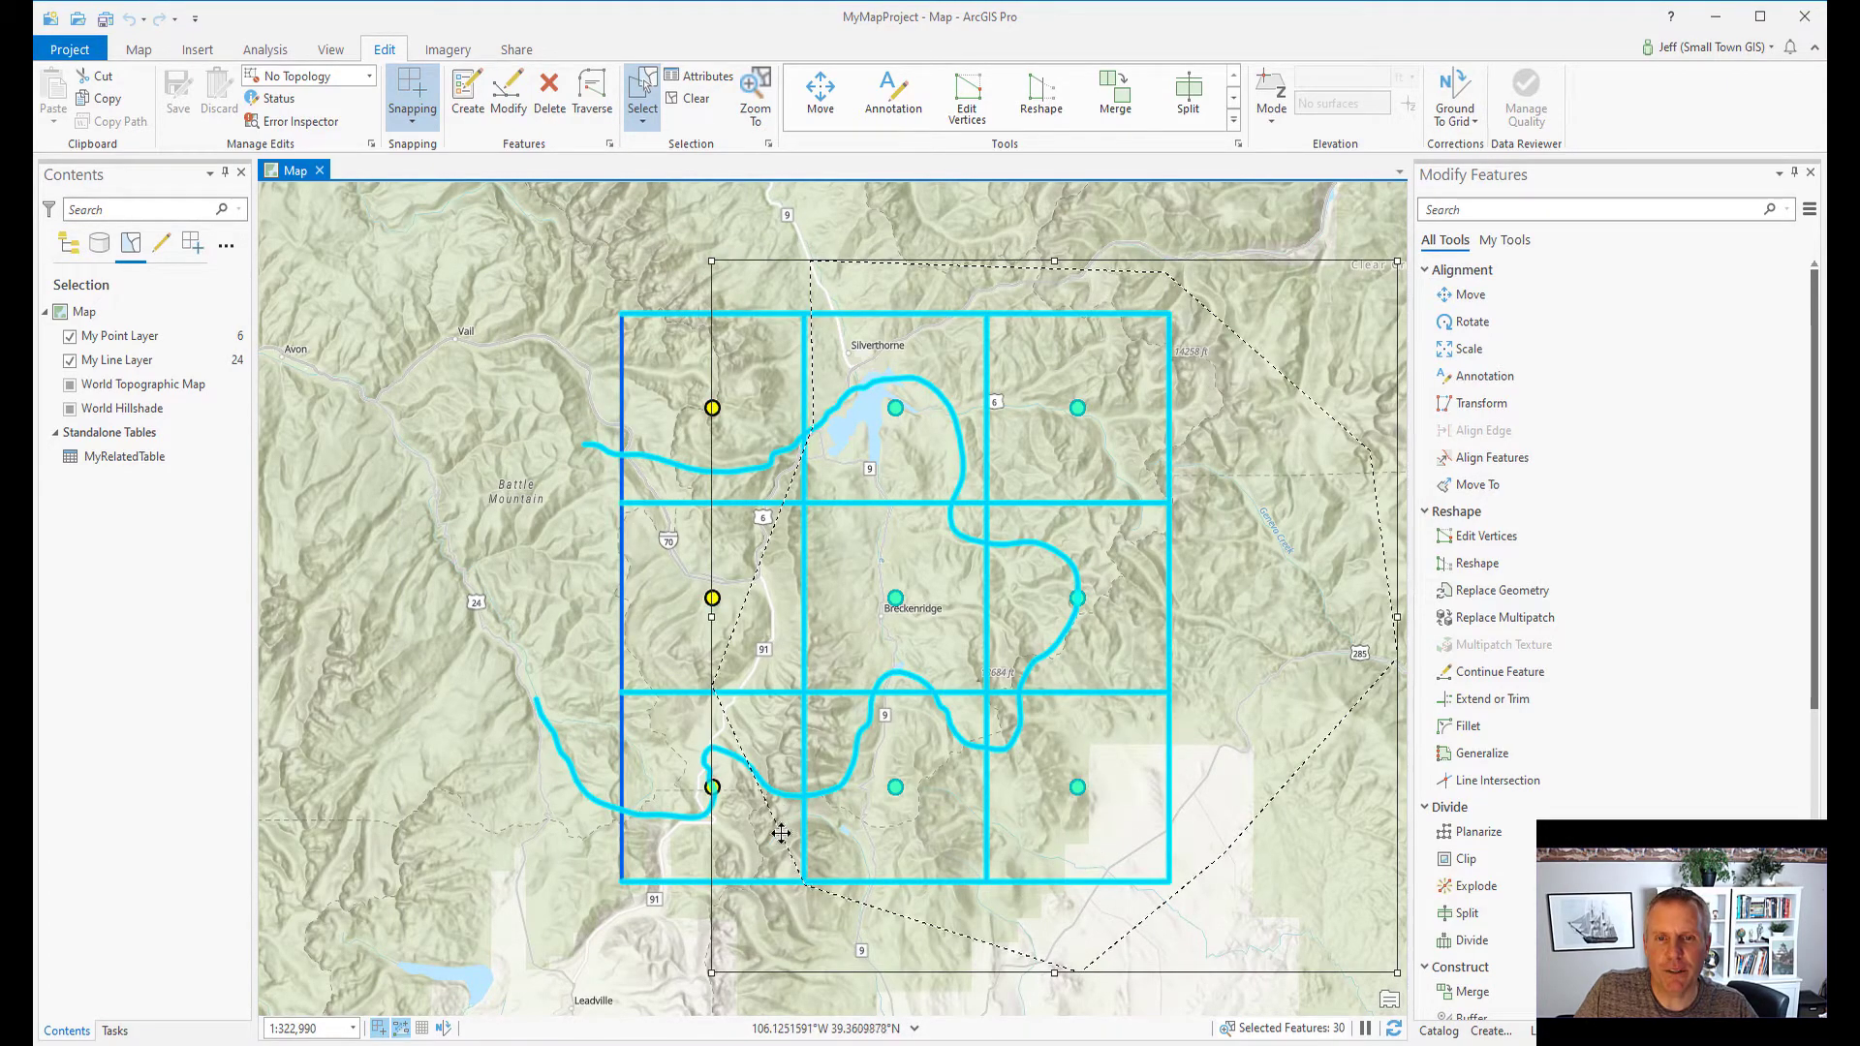
pyautogui.moveTo(713, 973); pyautogui.dragTo(942, 753)
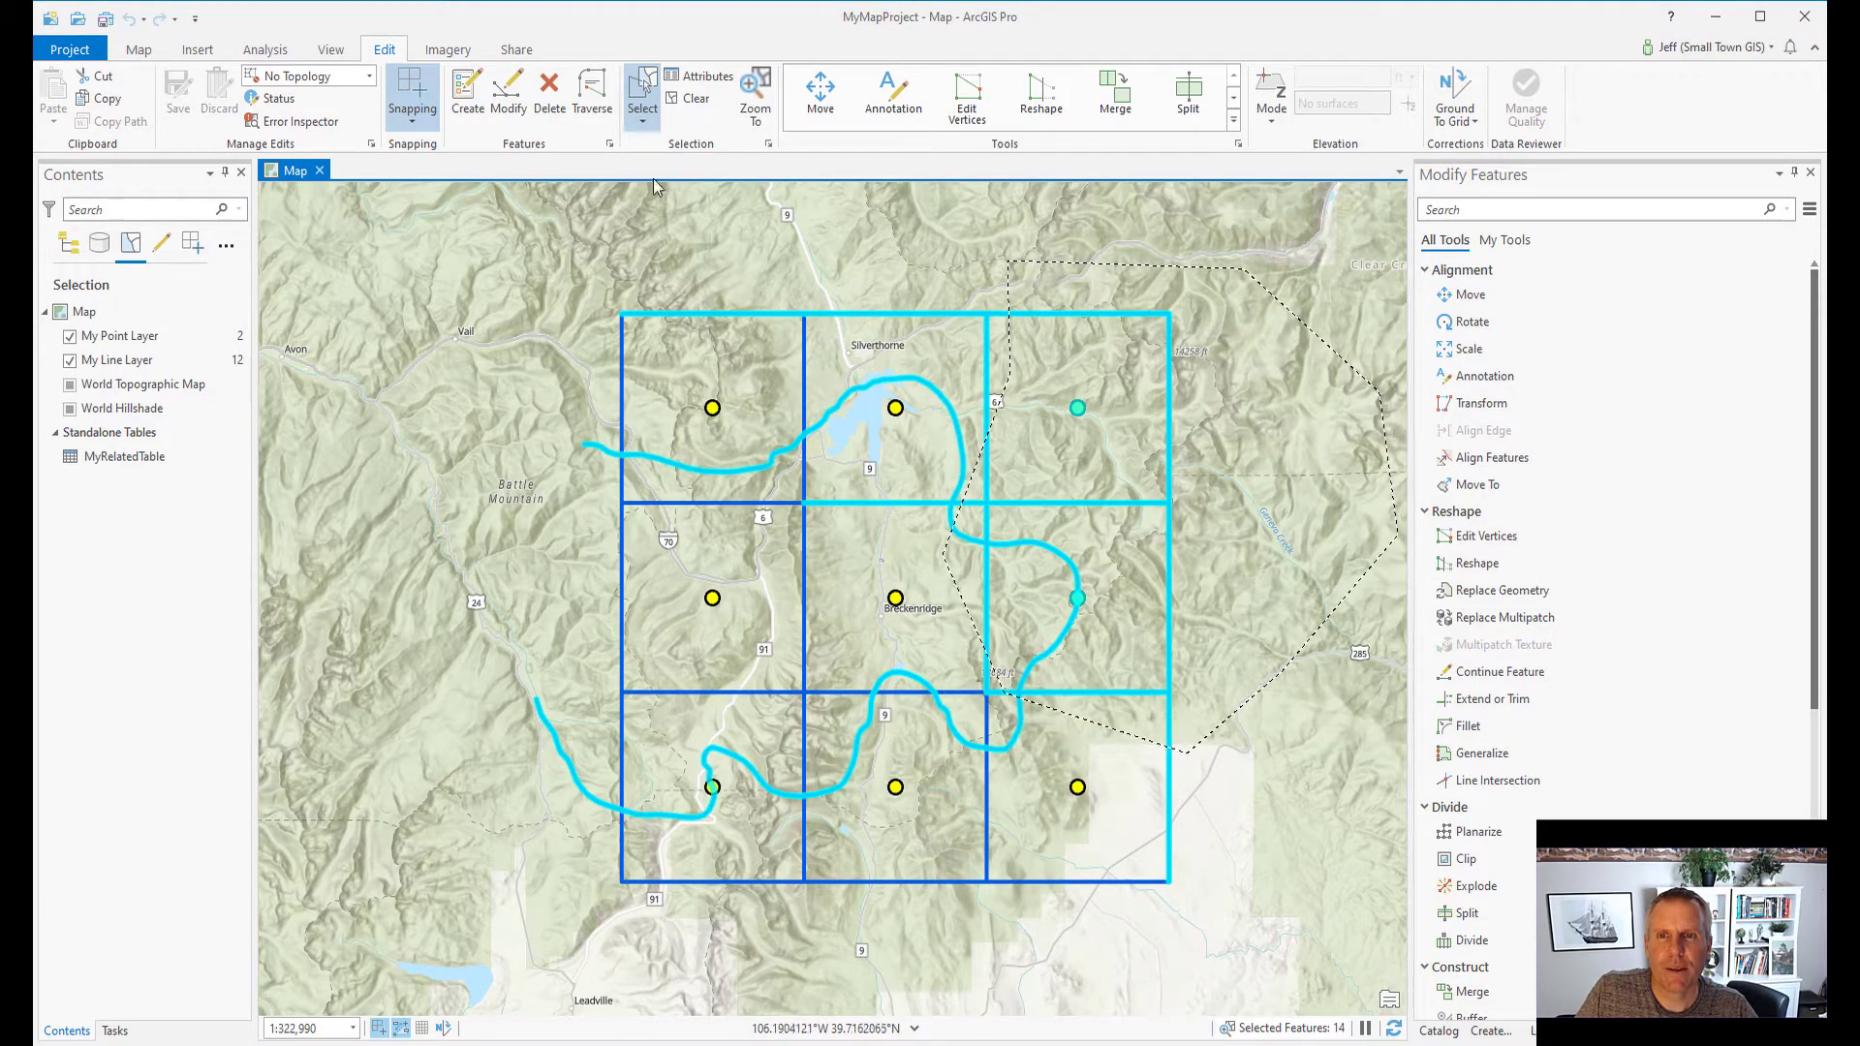
pyautogui.click(641, 121)
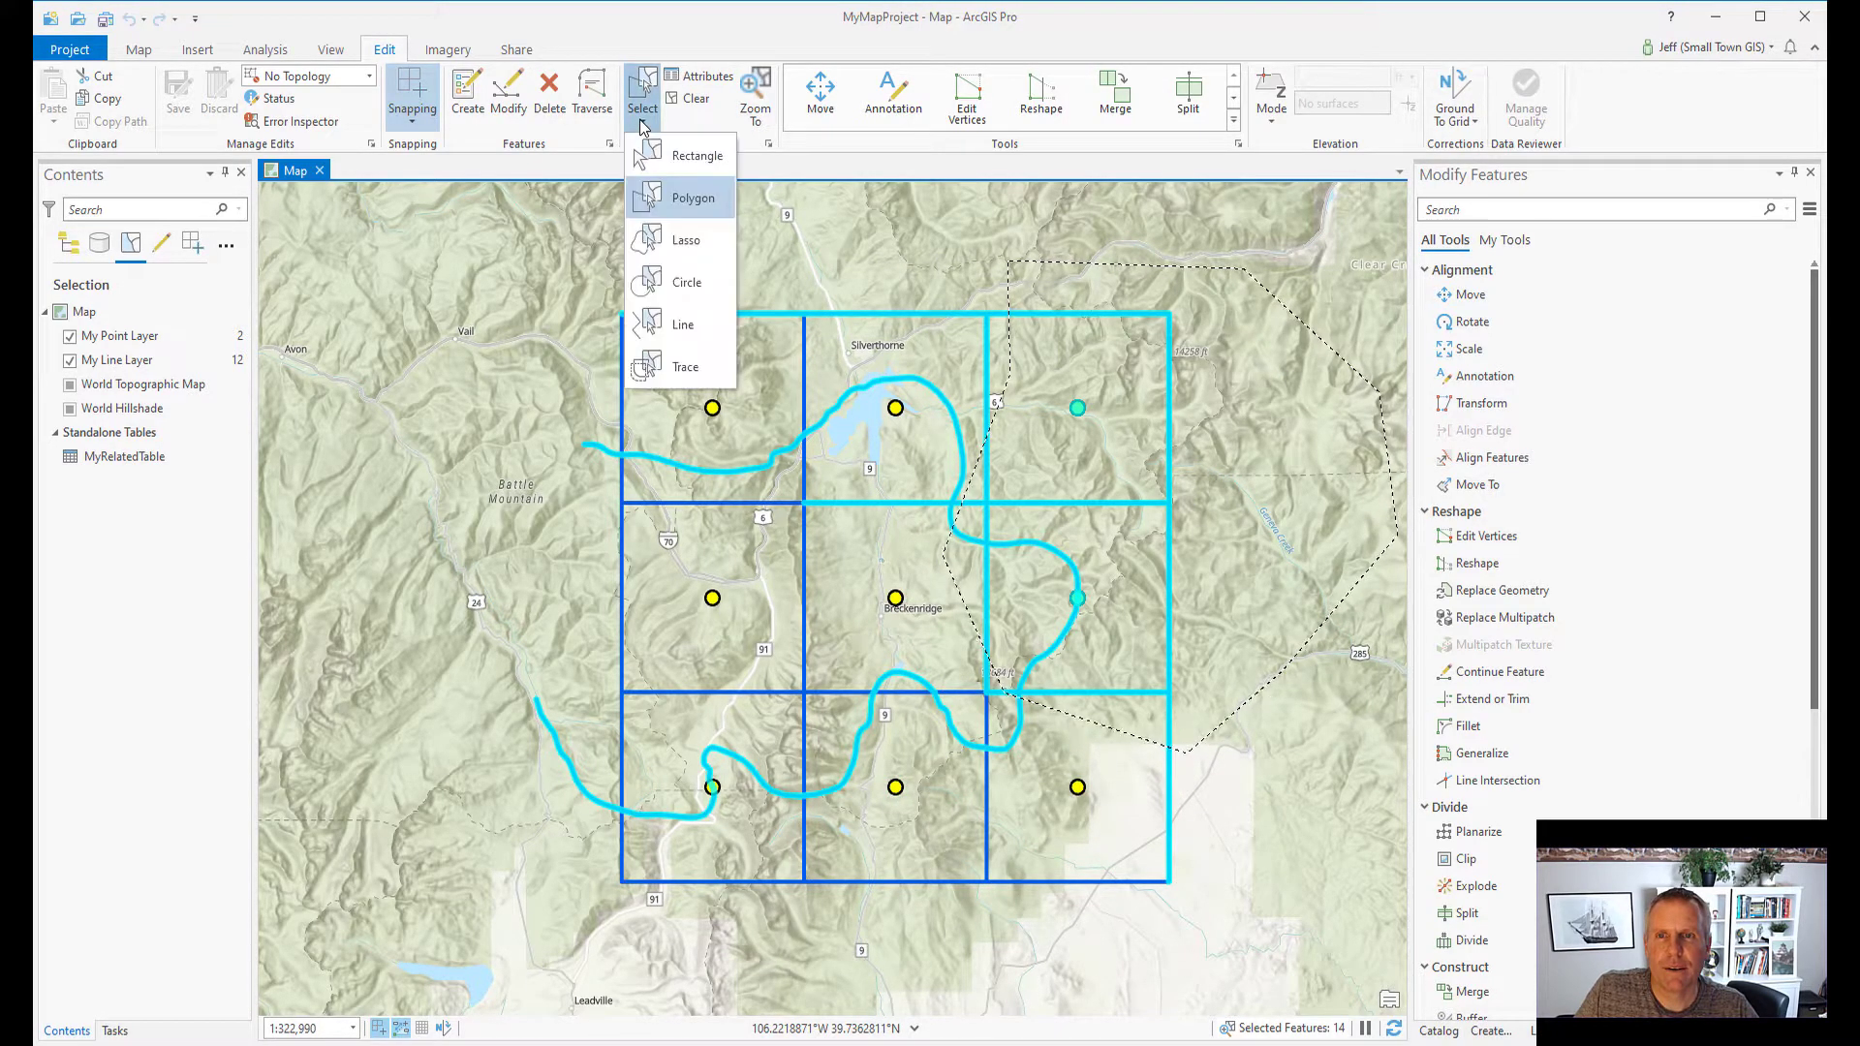
# - Lasso-select the upper-left features along the grid's left side
pyautogui.click(686, 239)
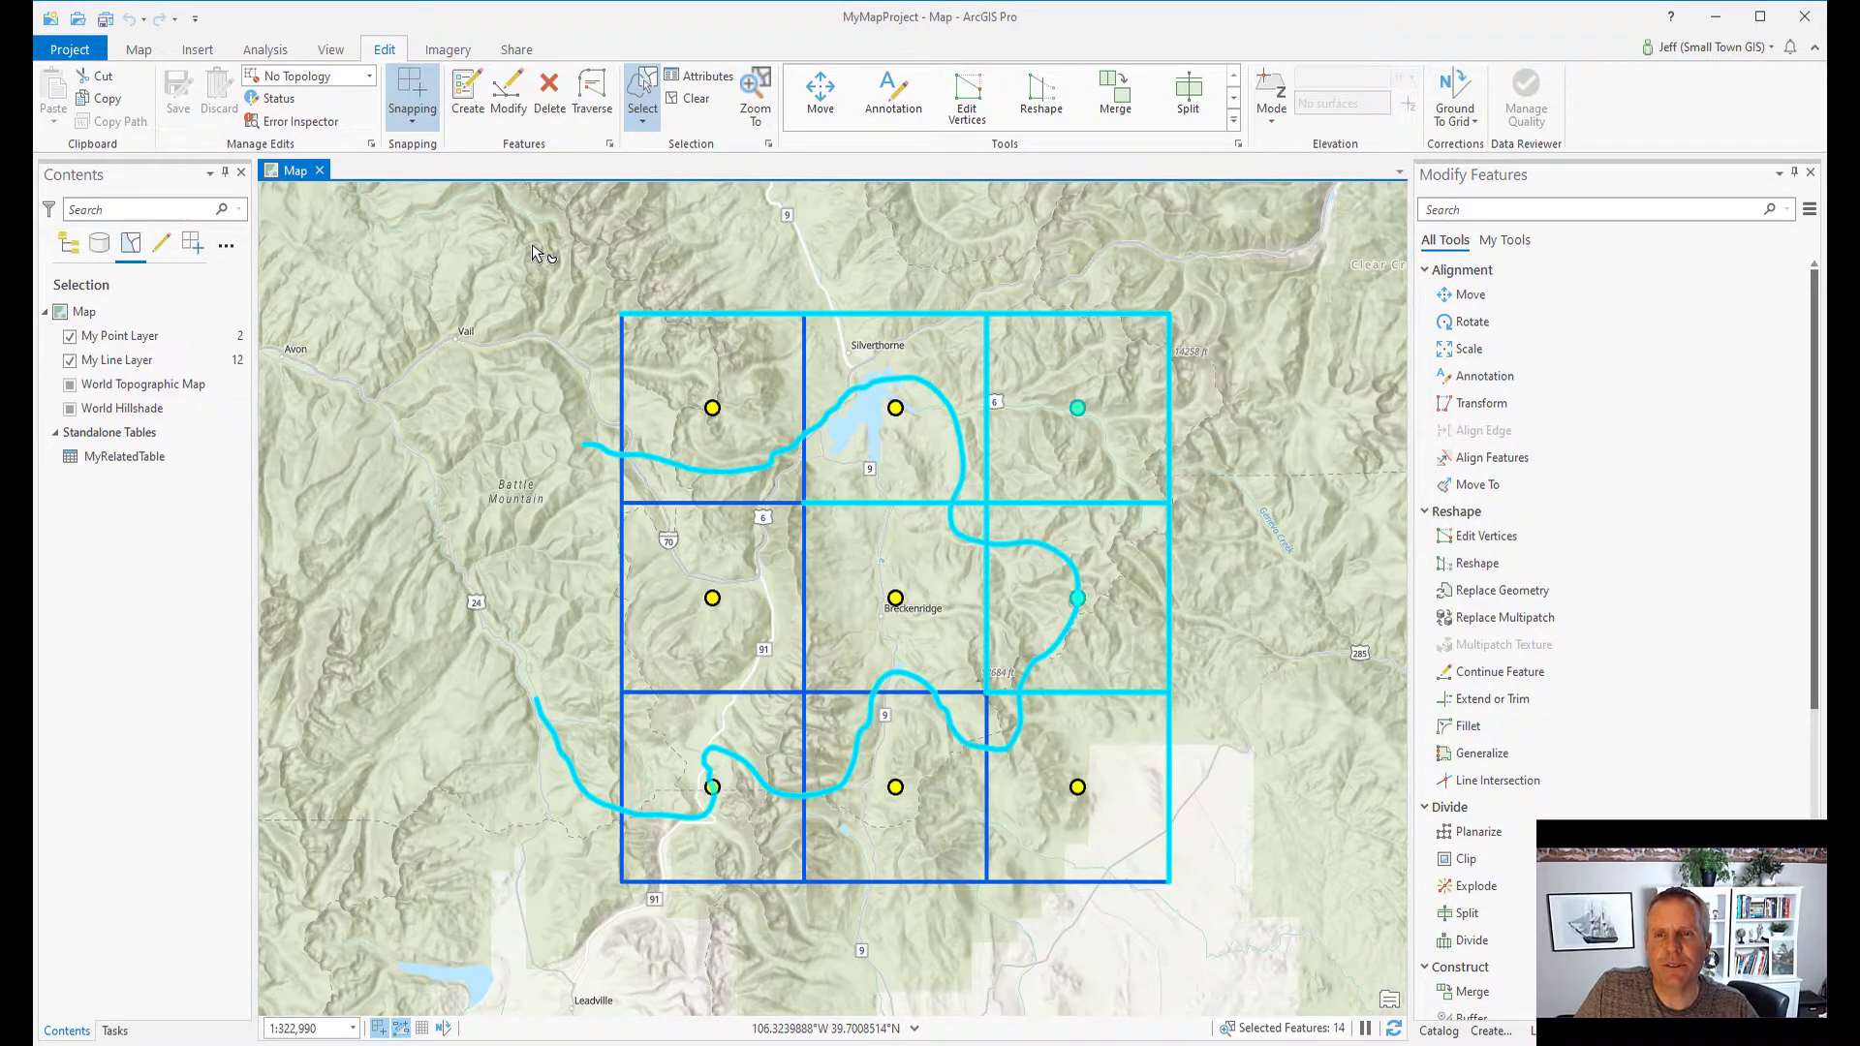
pyautogui.moveTo(512, 283)
pyautogui.mouseDown()
pyautogui.moveTo(557, 320)
pyautogui.moveTo(526, 436)
pyautogui.moveTo(543, 548)
pyautogui.moveTo(472, 668)
pyautogui.moveTo(593, 794)
pyautogui.moveTo(959, 600)
pyautogui.moveTo(792, 308)
pyautogui.moveTo(596, 240)
pyautogui.moveTo(531, 247)
pyautogui.mouseUp()
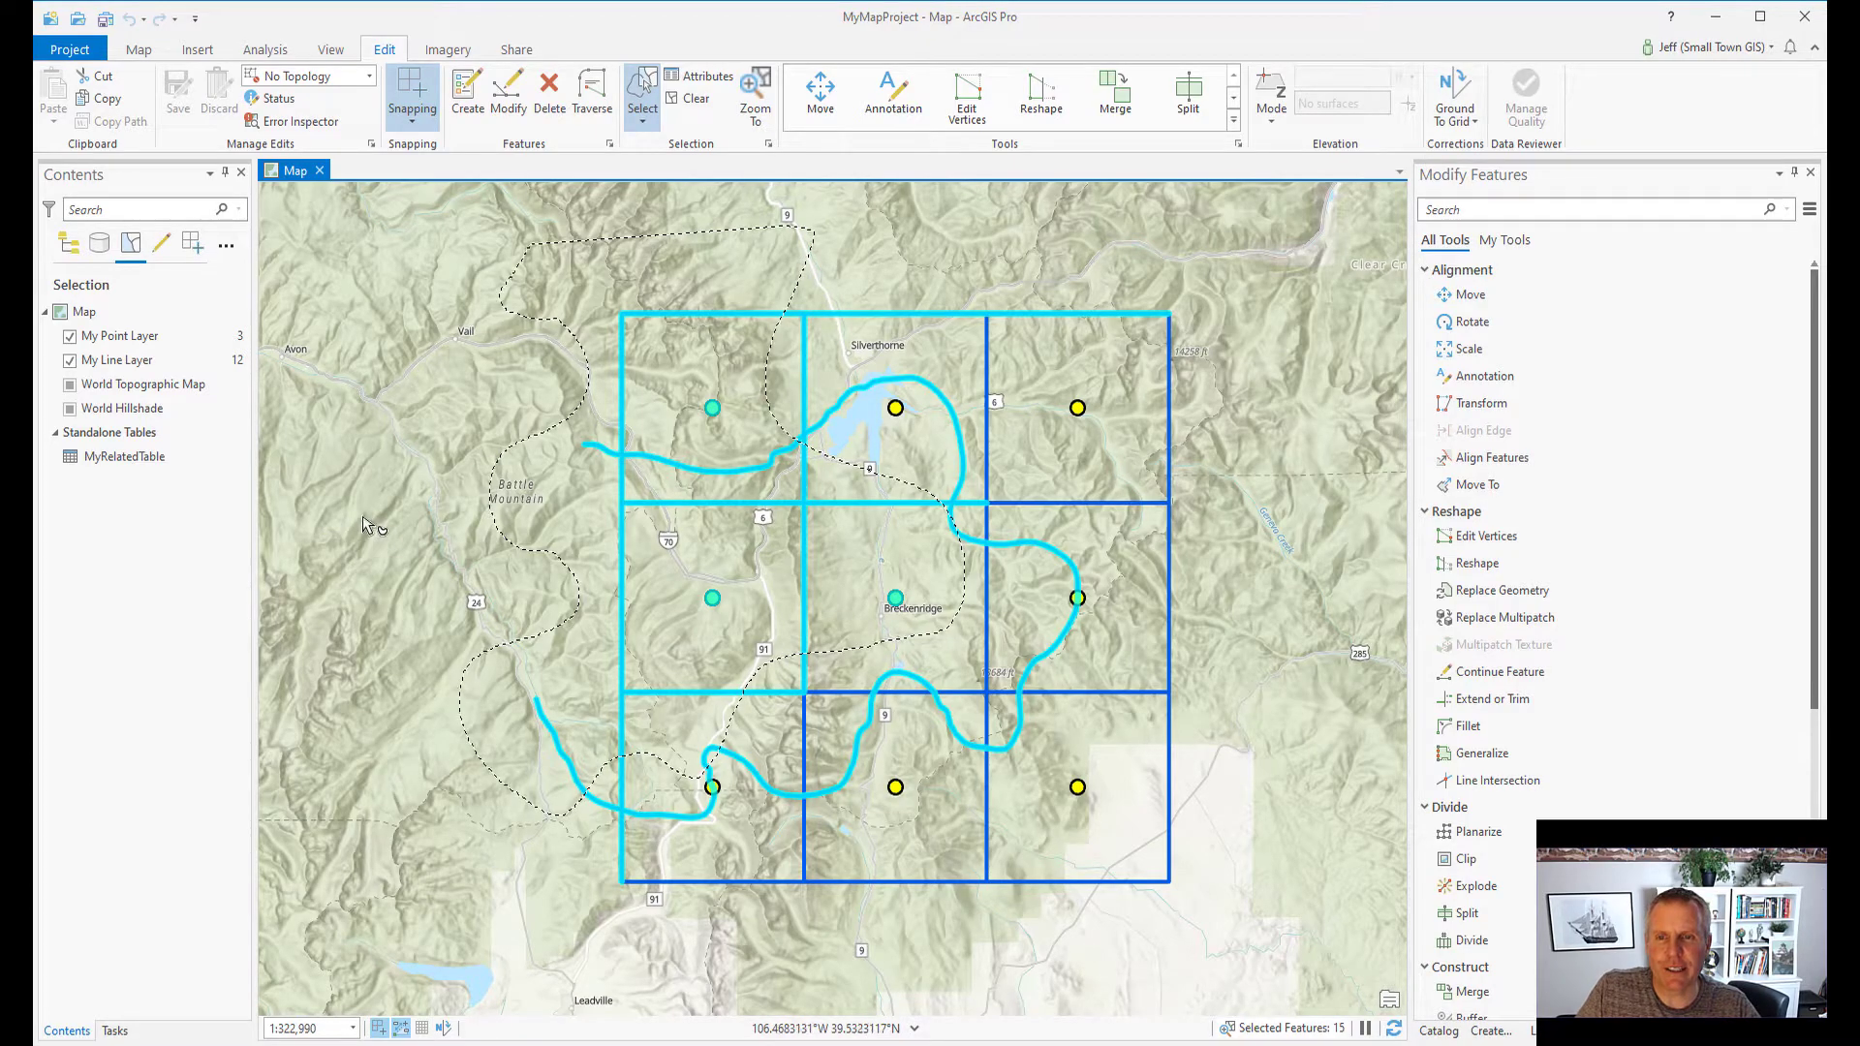
pyautogui.click(505, 524)
# - Clear the map selection so zero features remain selected
pyautogui.click(642, 121)
pyautogui.click(678, 154)
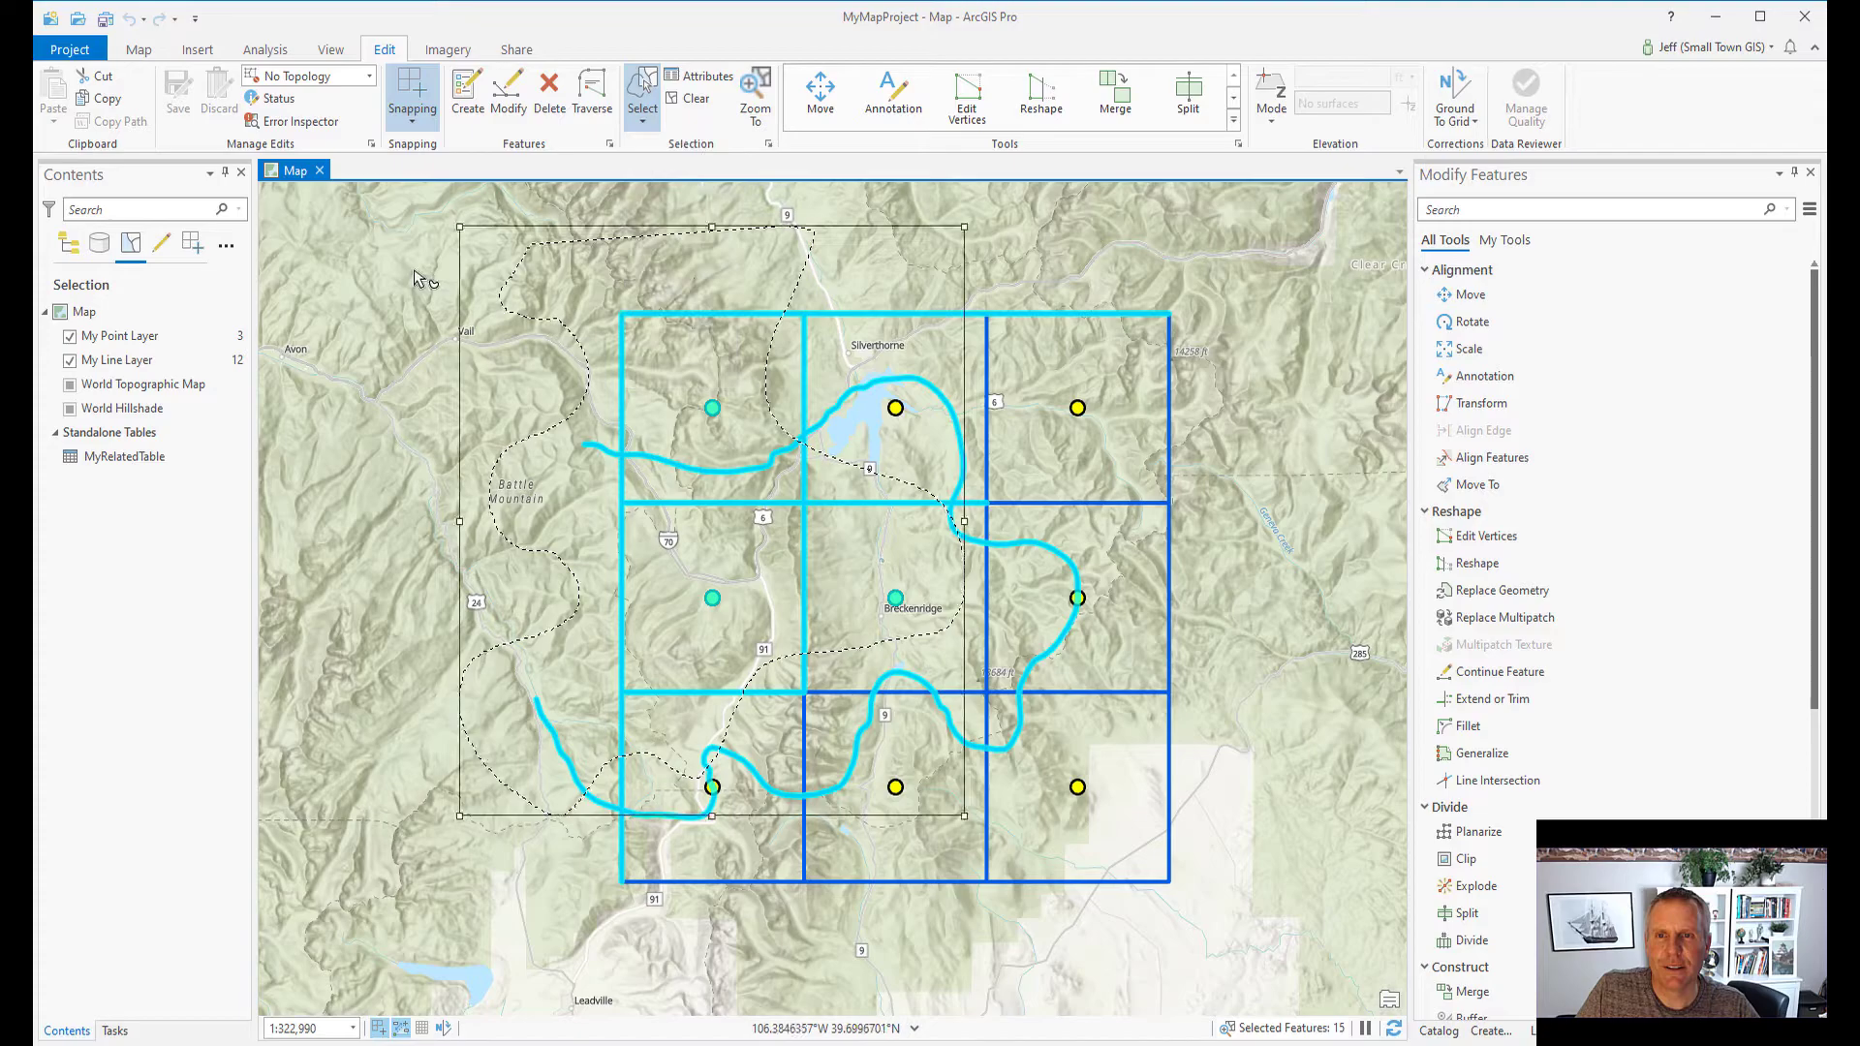
pyautogui.click(423, 280)
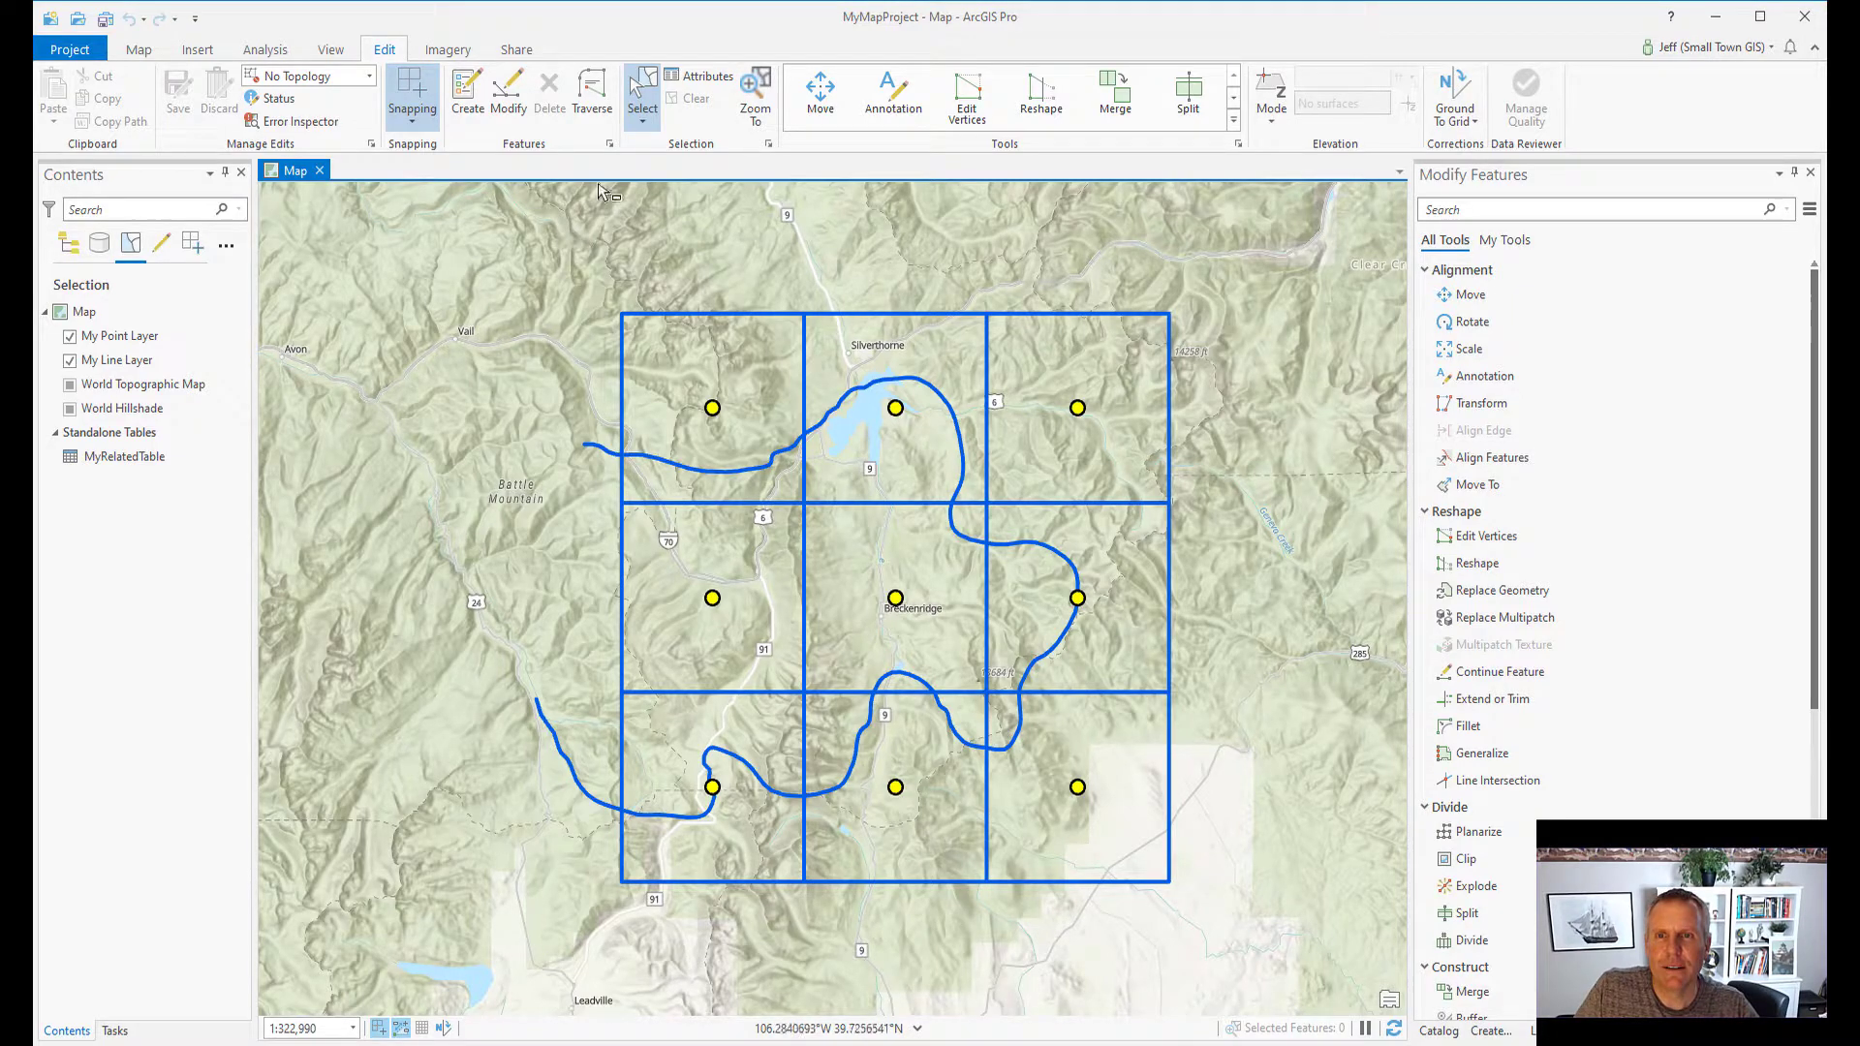
pyautogui.click(645, 131)
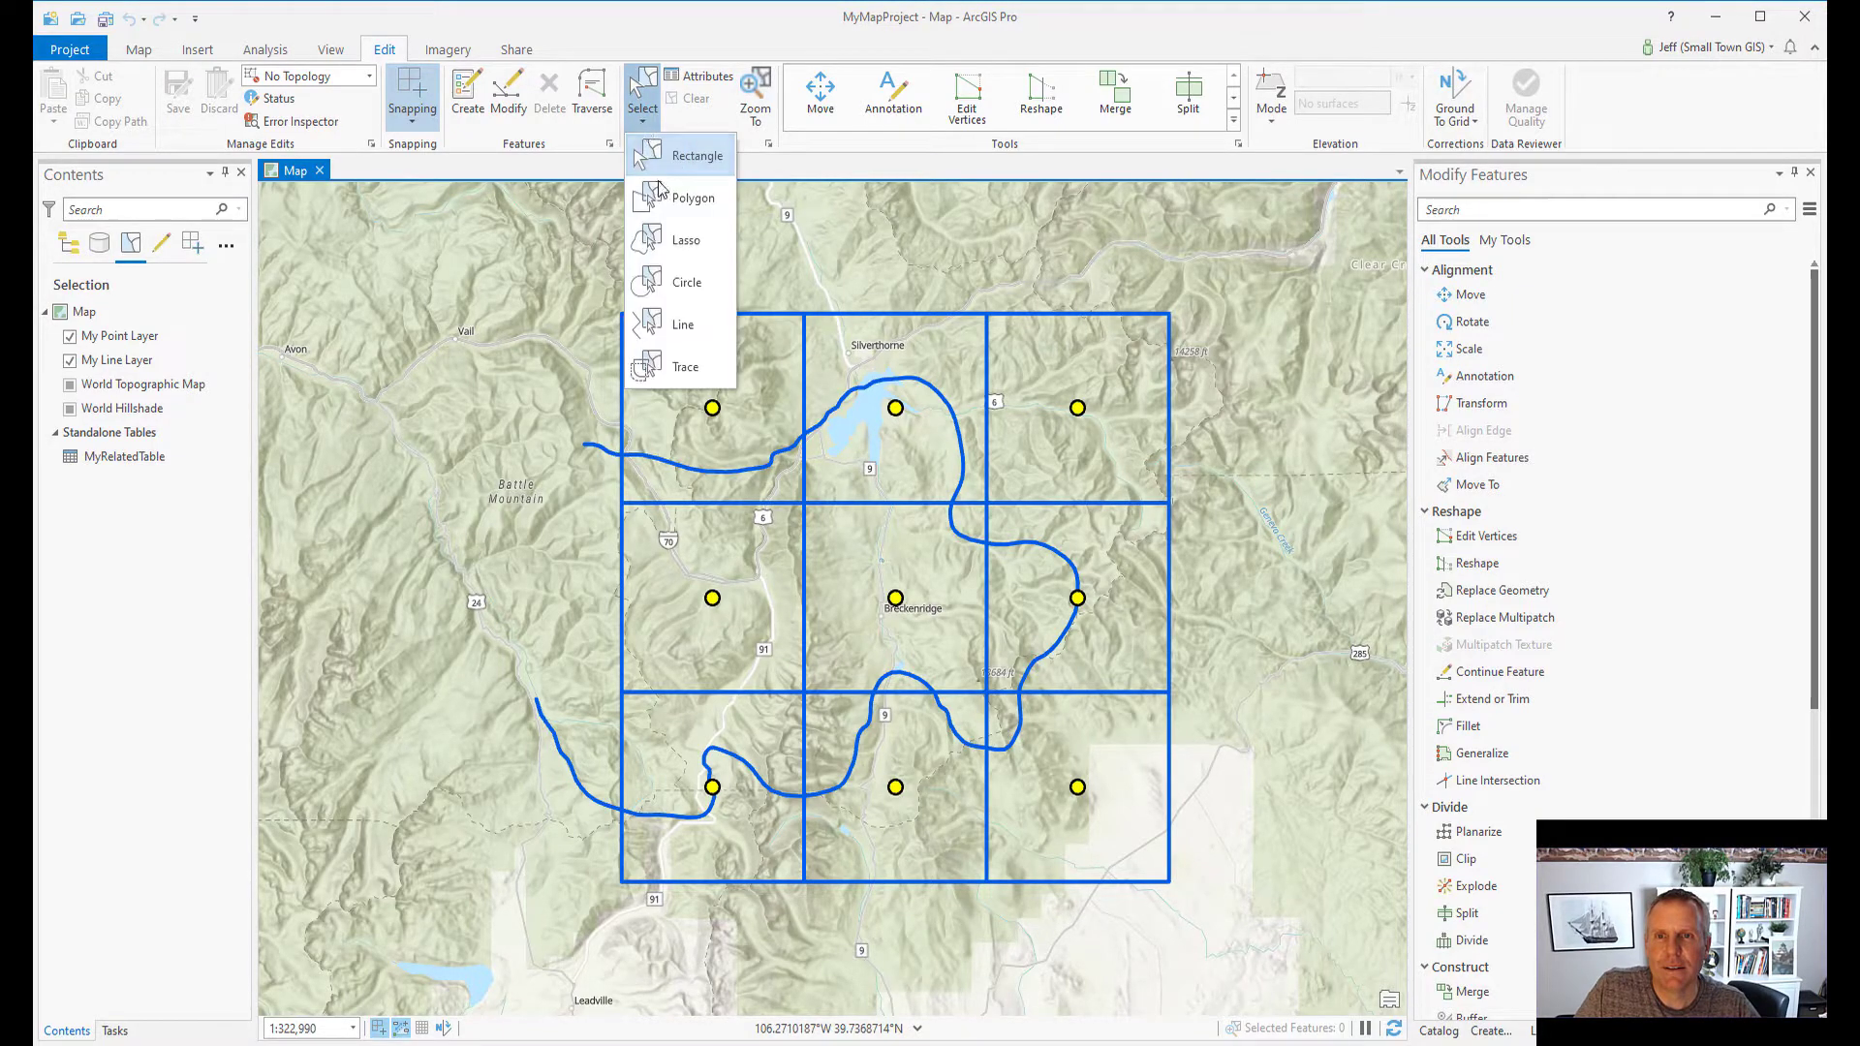
# - Drag a Circle selection and move it over the lower-right cells, selecting 2 points and 5 lines
pyautogui.click(671, 298)
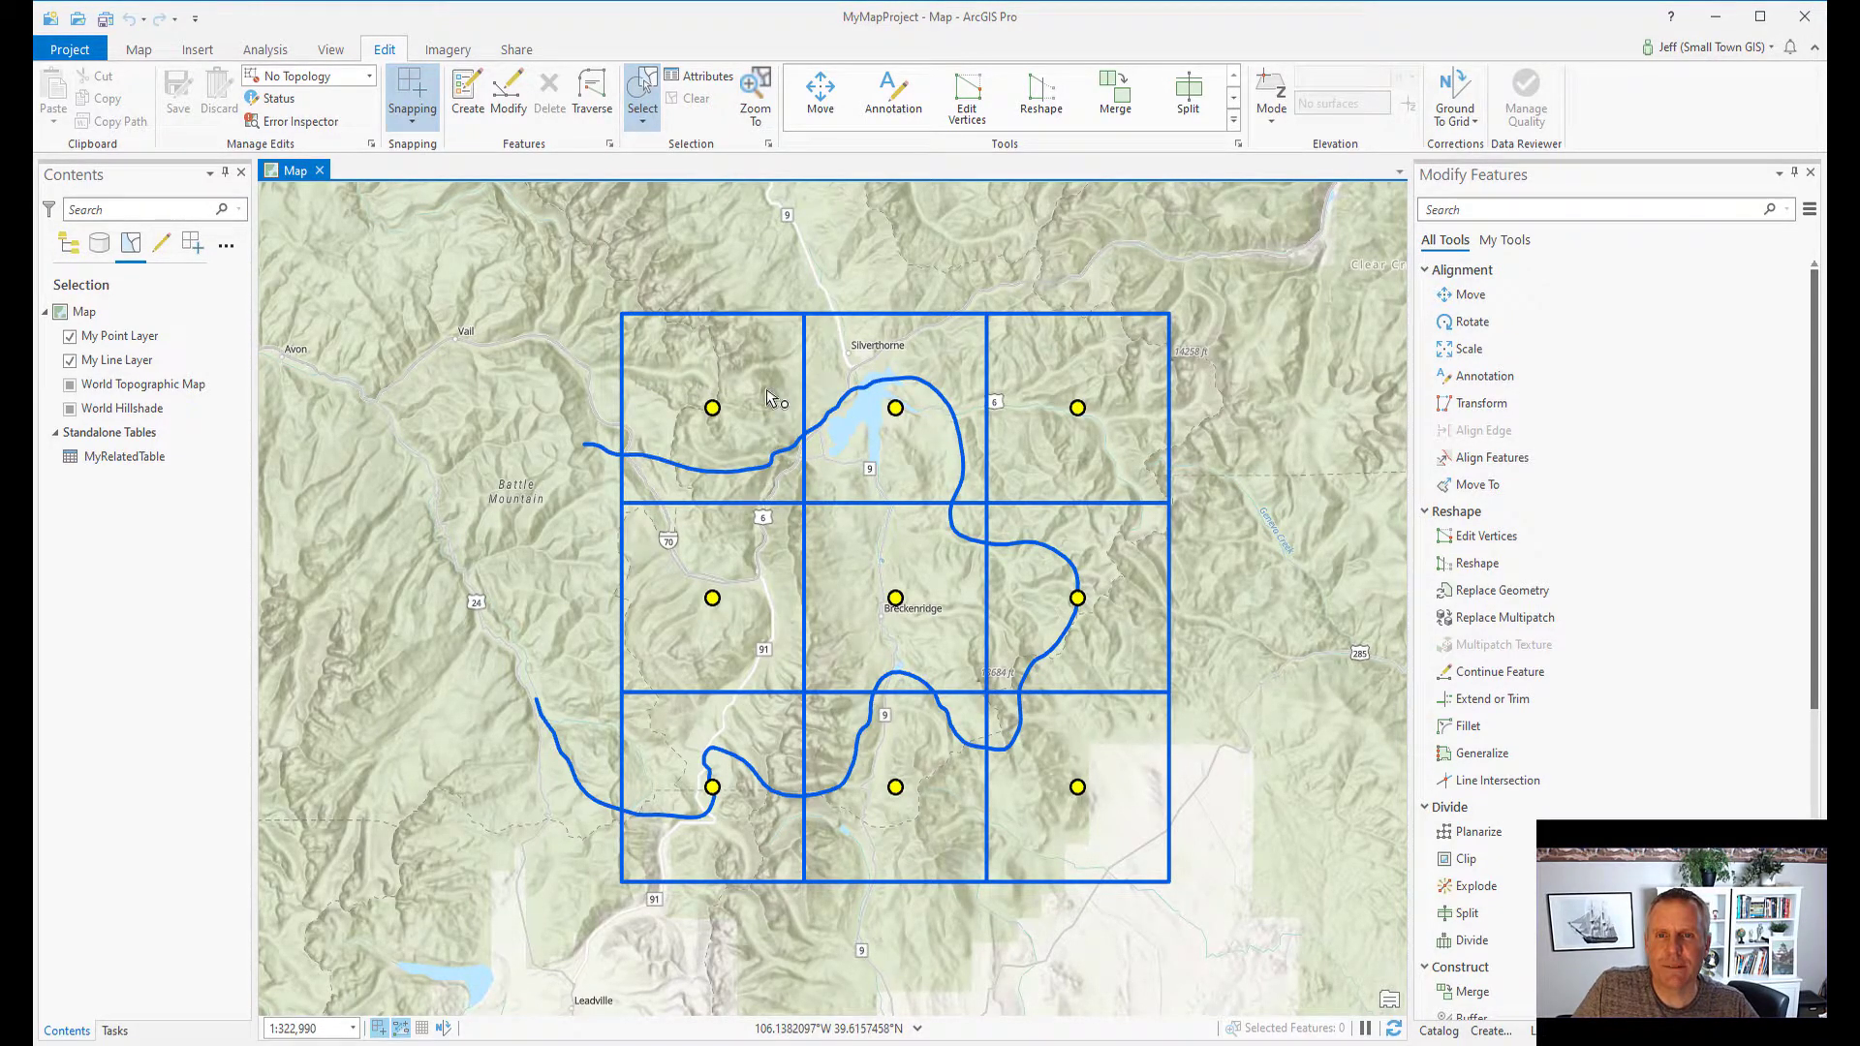
pyautogui.moveTo(768, 394); pyautogui.dragTo(816, 496)
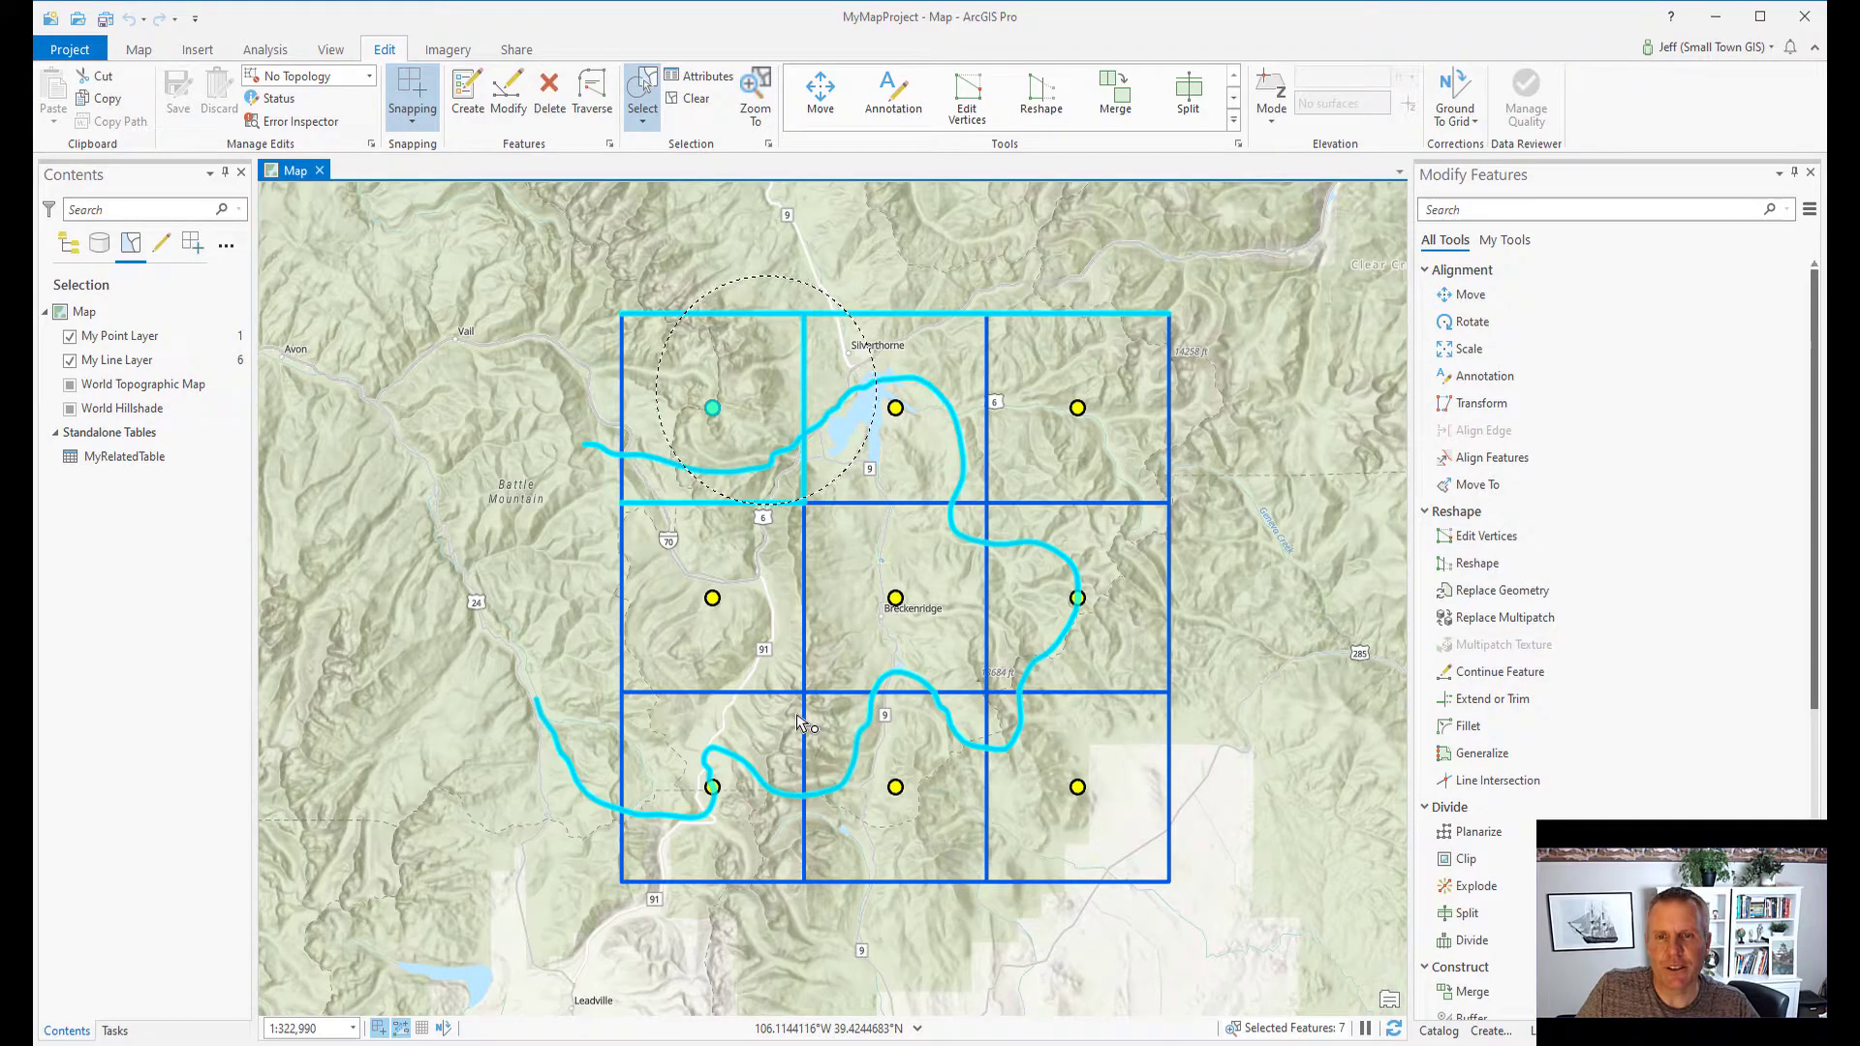
pyautogui.moveTo(802, 422); pyautogui.dragTo(1026, 768)
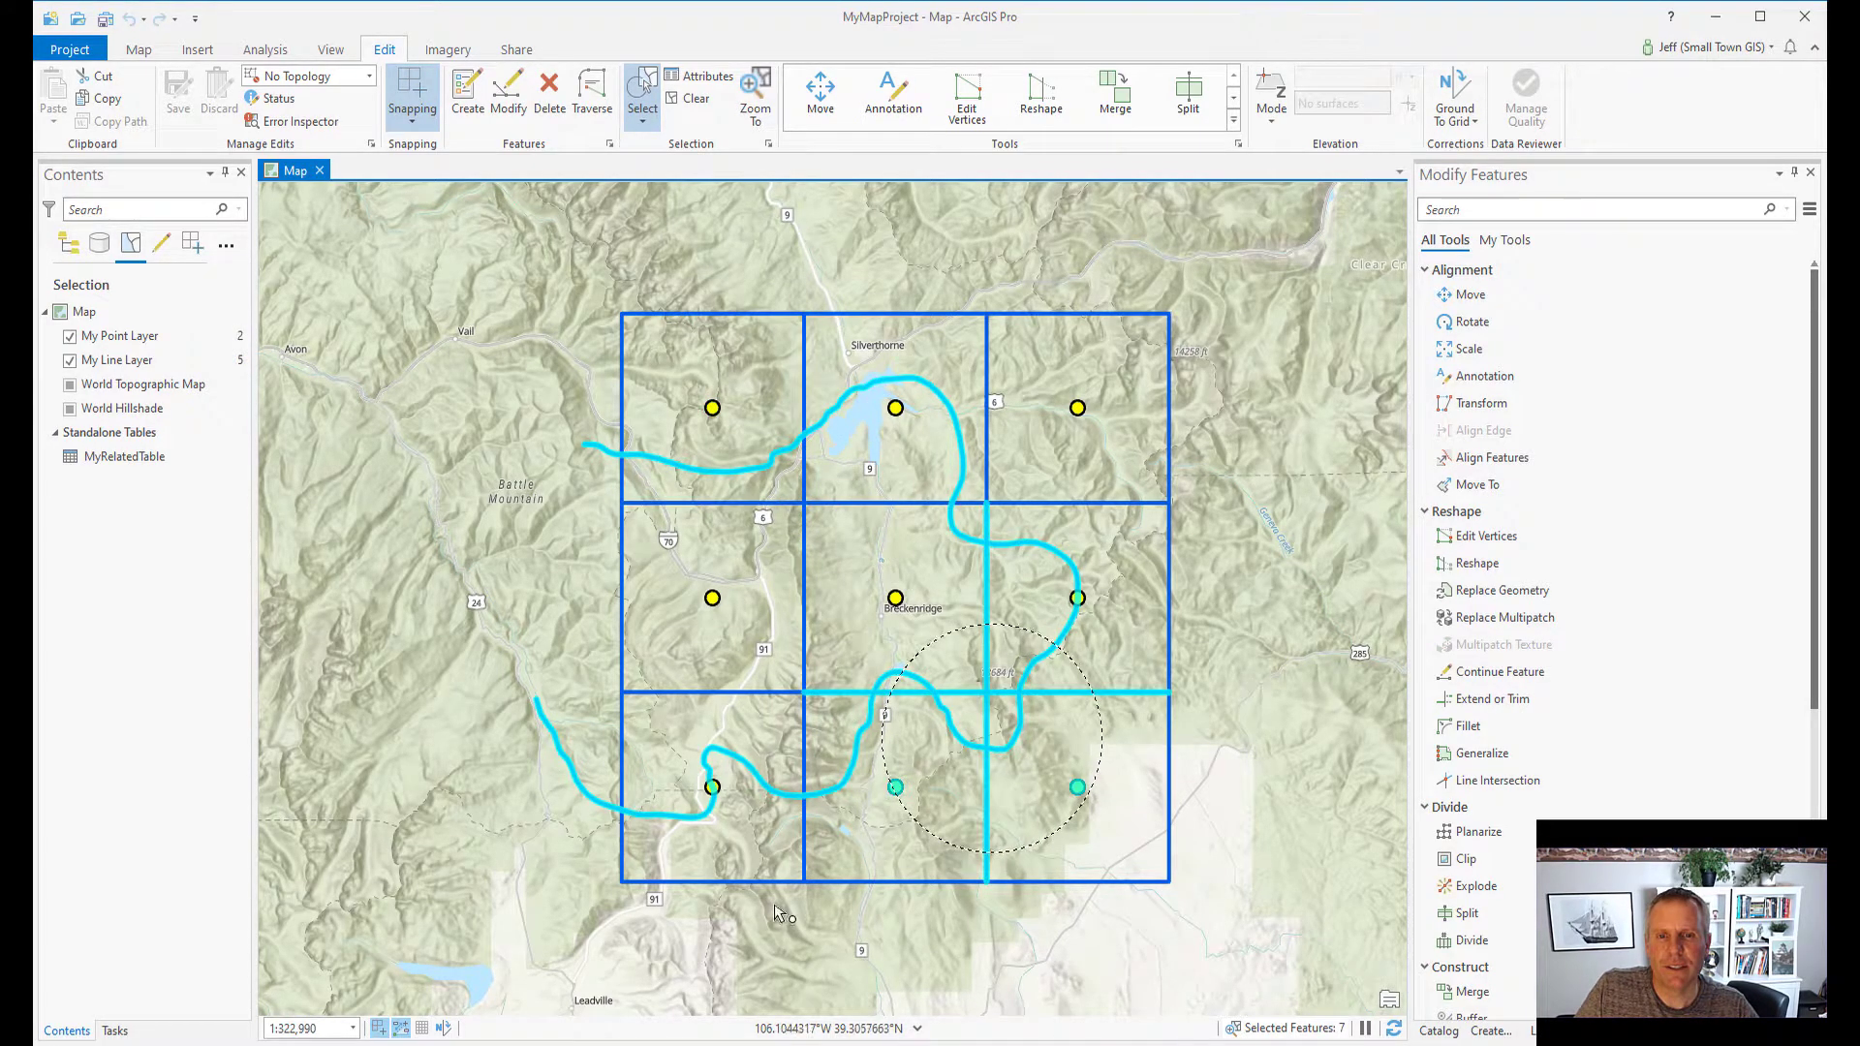
pyautogui.click(644, 124)
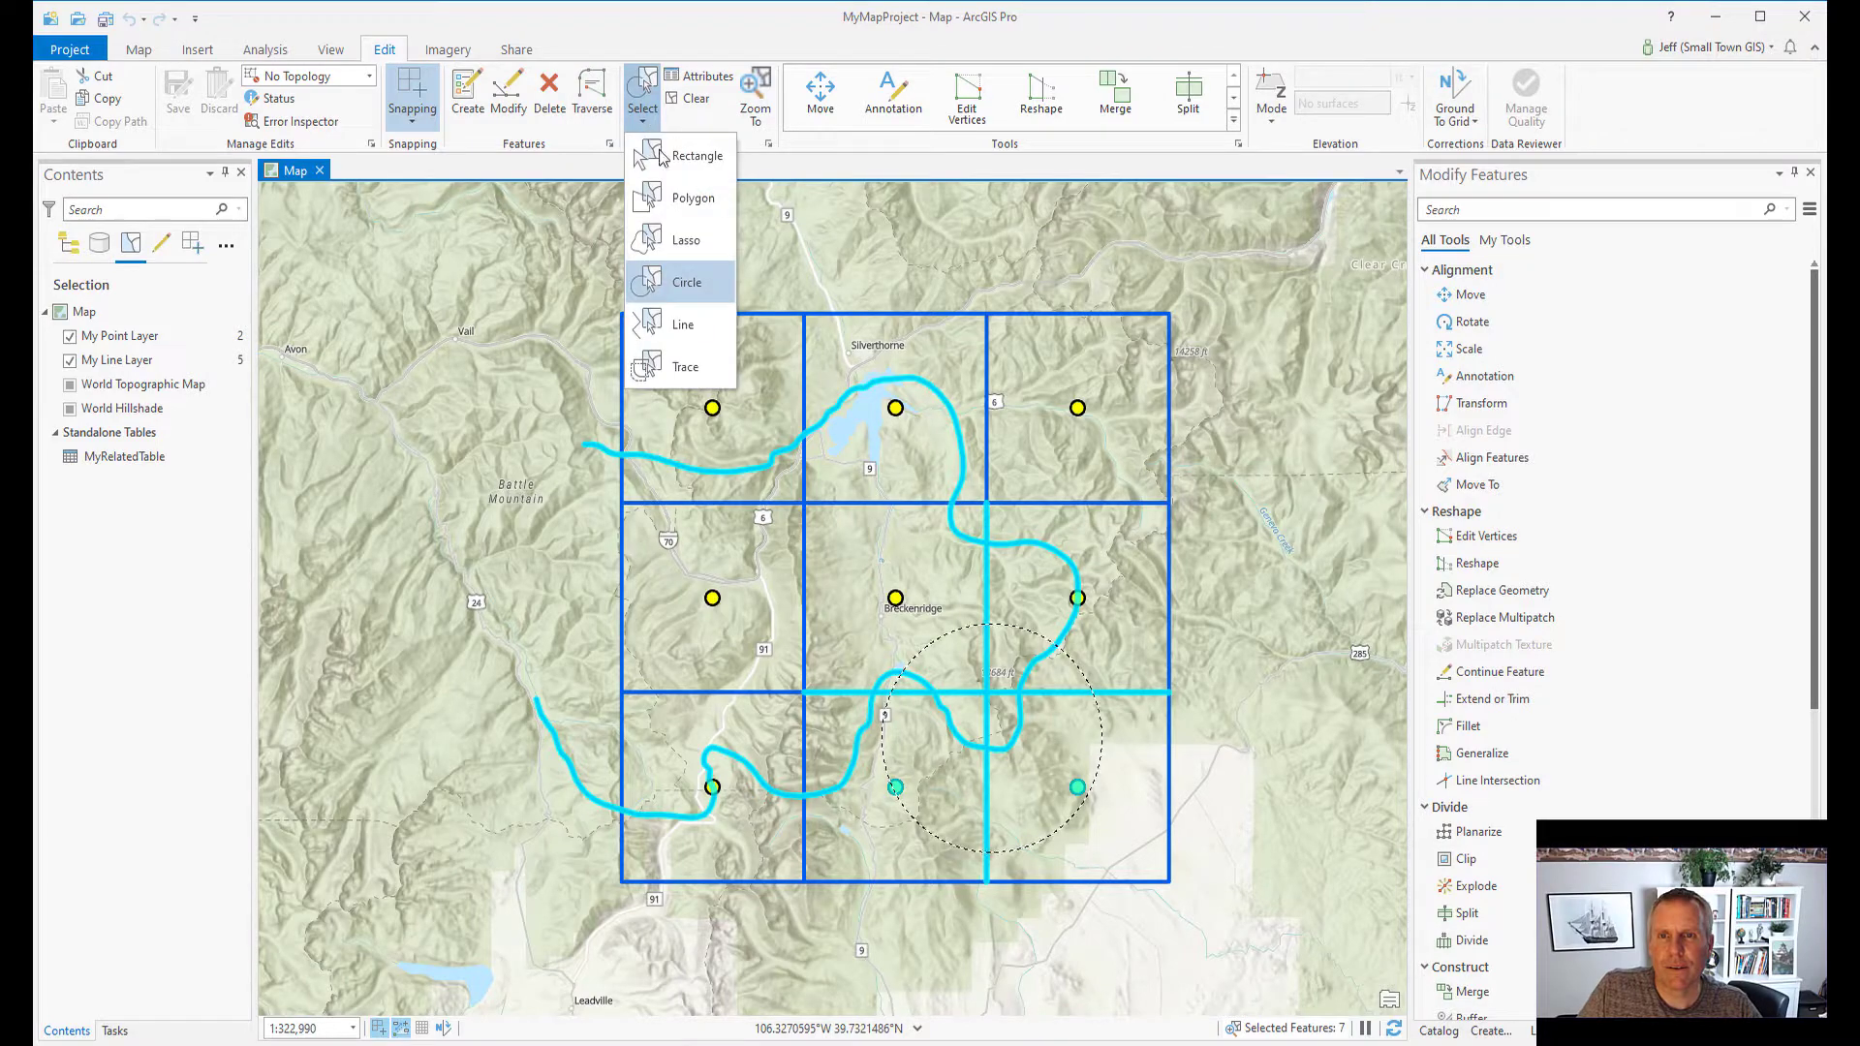
# - Lasso eight grid lines across the left and lower map, then clear the selection
pyautogui.click(690, 323)
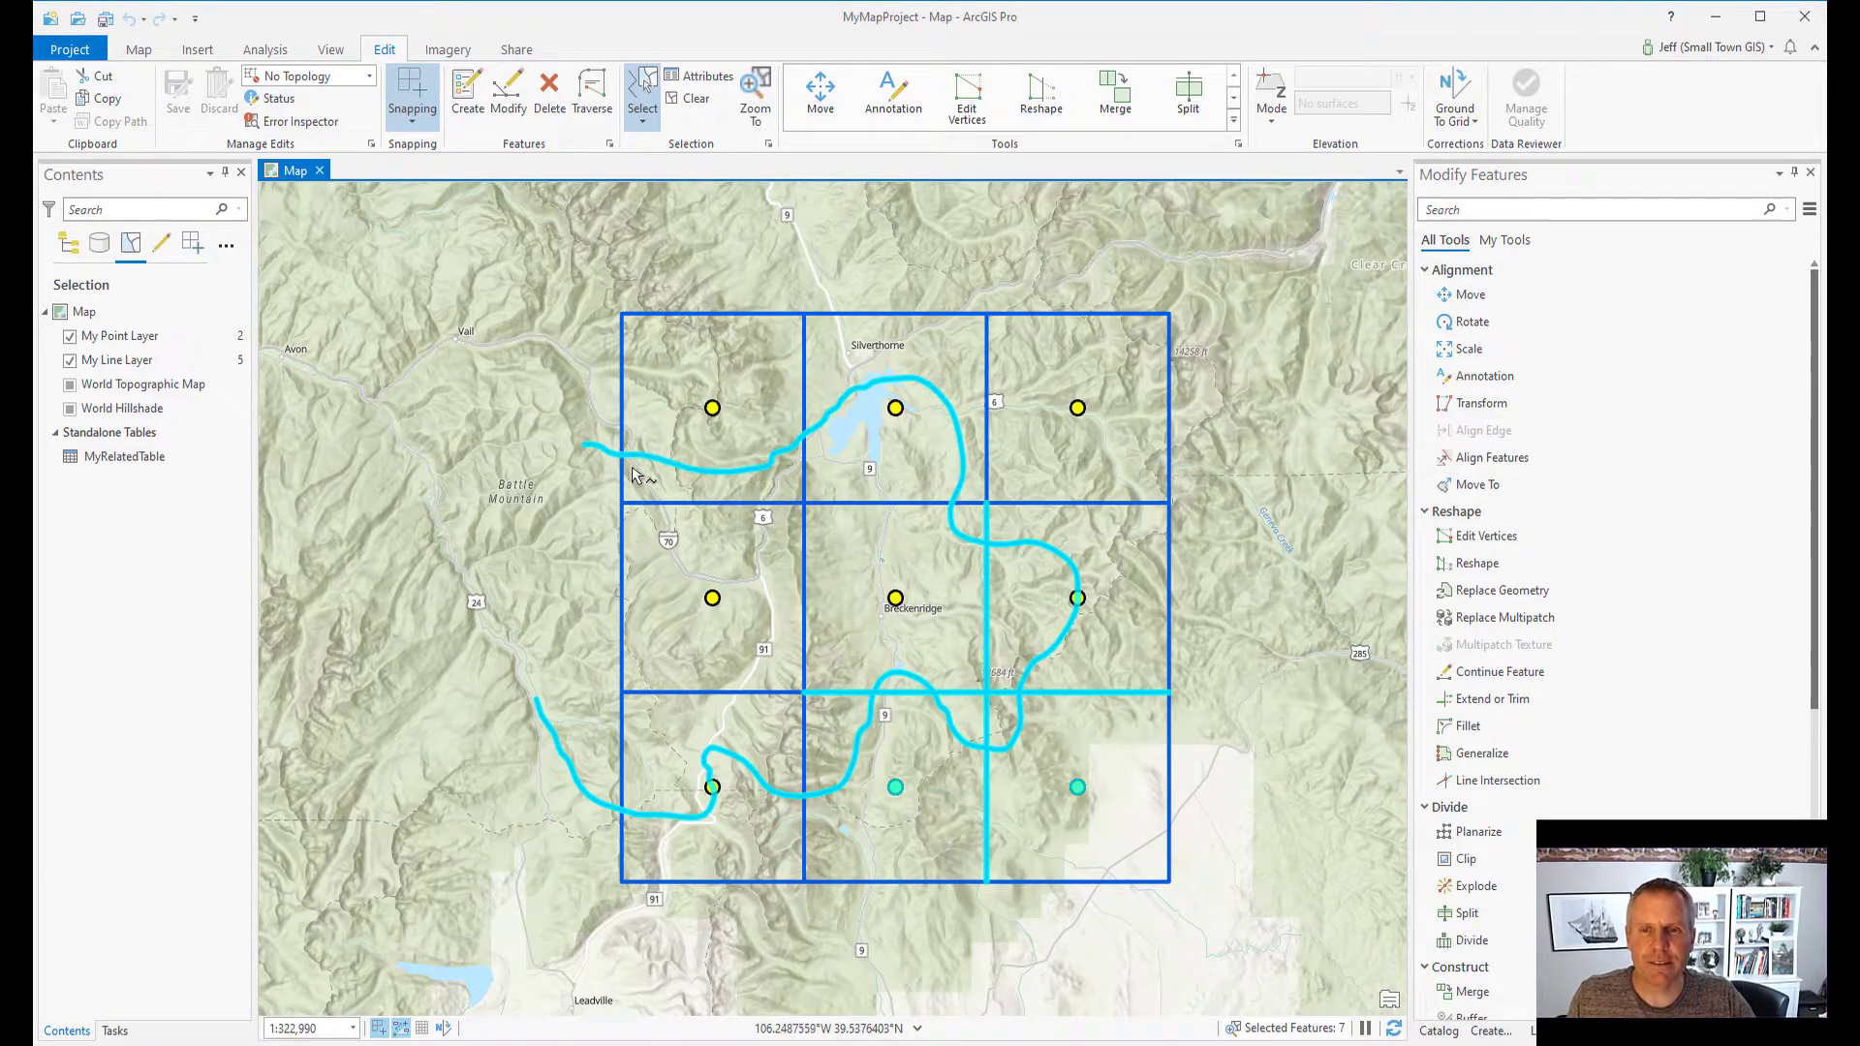
pyautogui.moveTo(600, 371)
pyautogui.mouseDown()
pyautogui.moveTo(1233, 368)
pyautogui.moveTo(1222, 509)
pyautogui.moveTo(1194, 573)
pyautogui.moveTo(1131, 592)
pyautogui.mouseUp()
pyautogui.moveTo(1120, 705)
pyautogui.mouseDown()
pyautogui.moveTo(1122, 915)
pyautogui.moveTo(906, 925)
pyautogui.mouseUp()
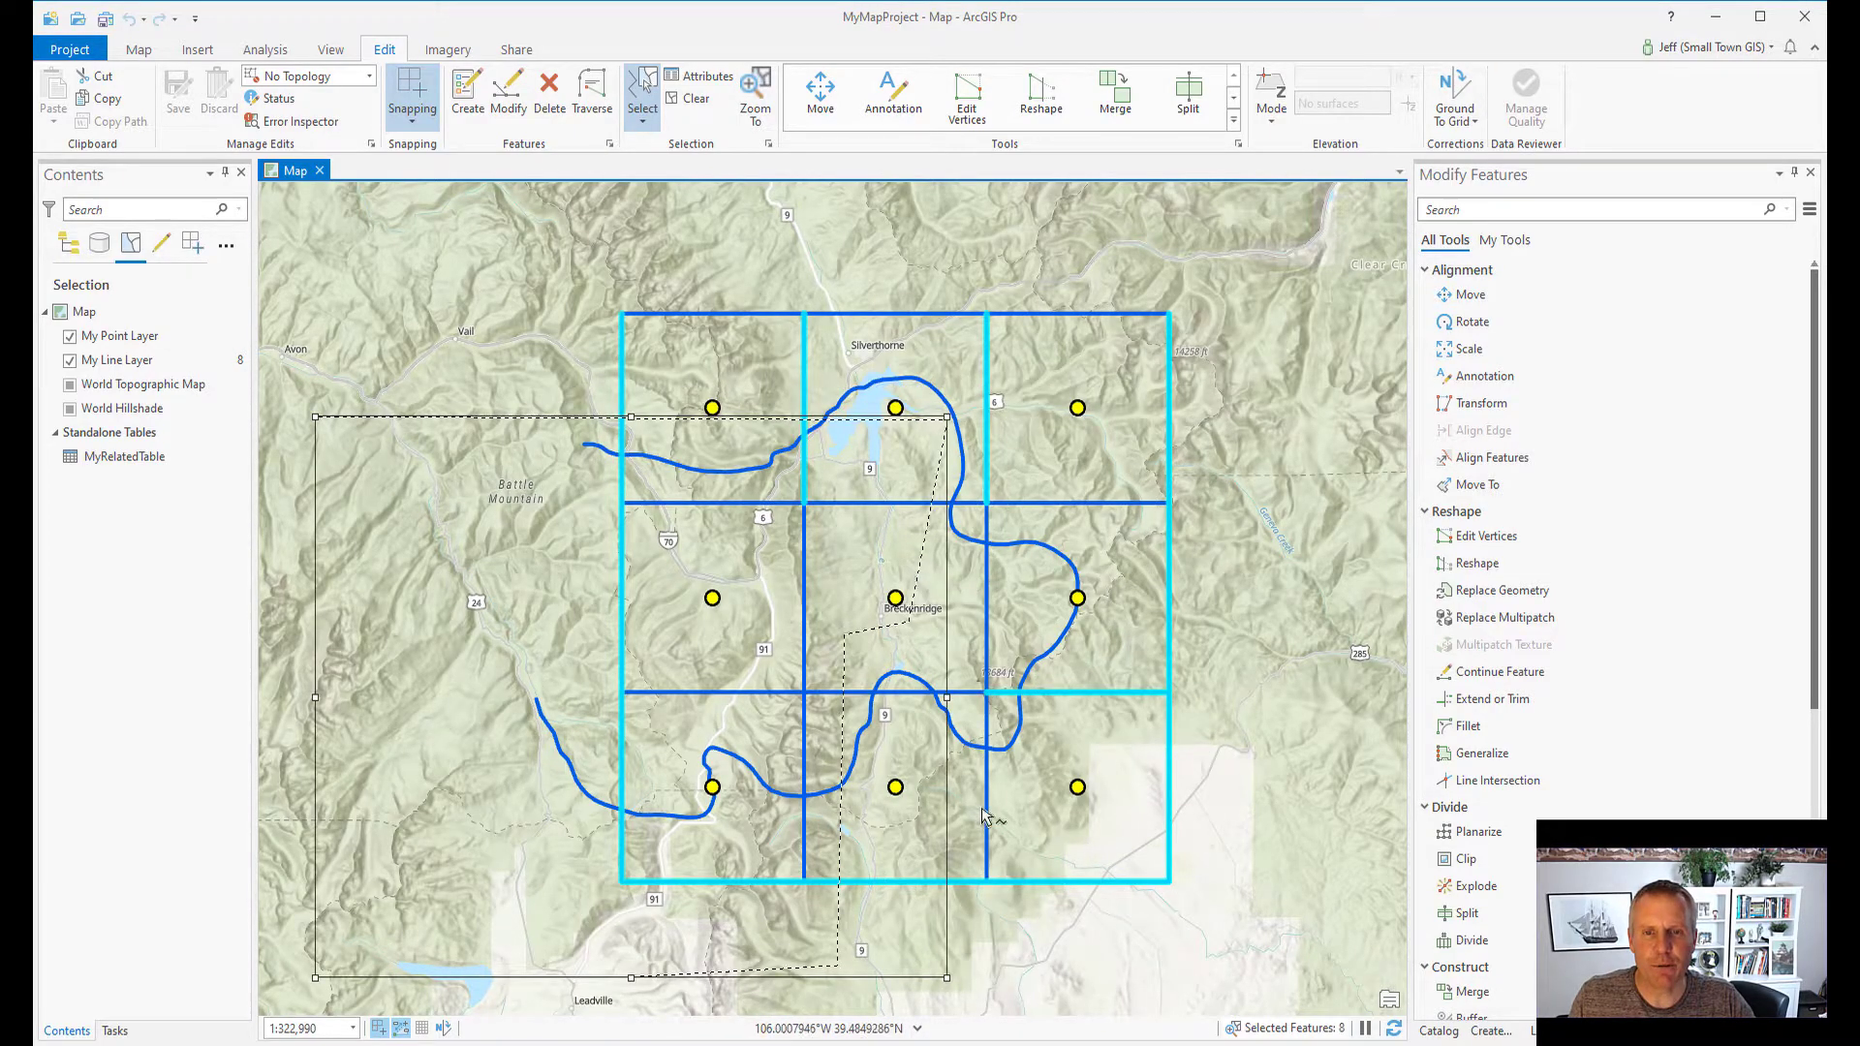
pyautogui.click(695, 98)
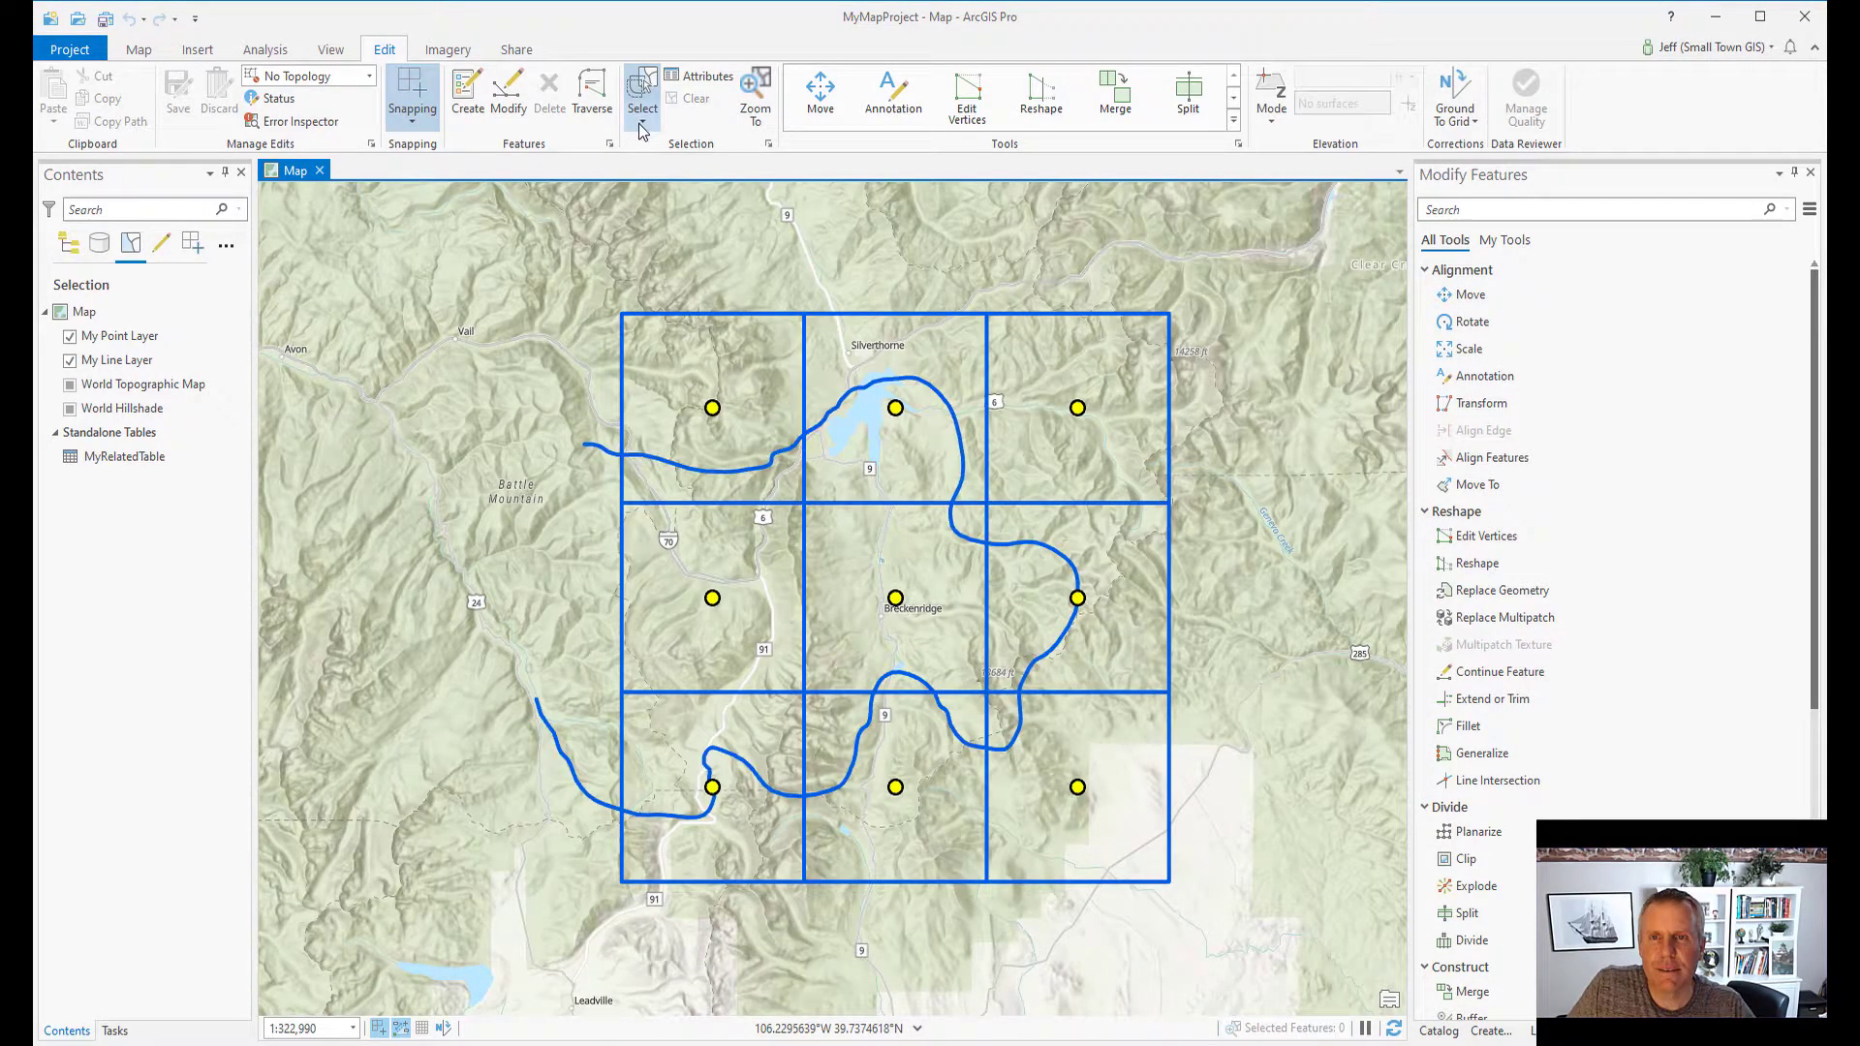
# - Trace along the river to select it and the three grid lines it crosses
pyautogui.click(642, 121)
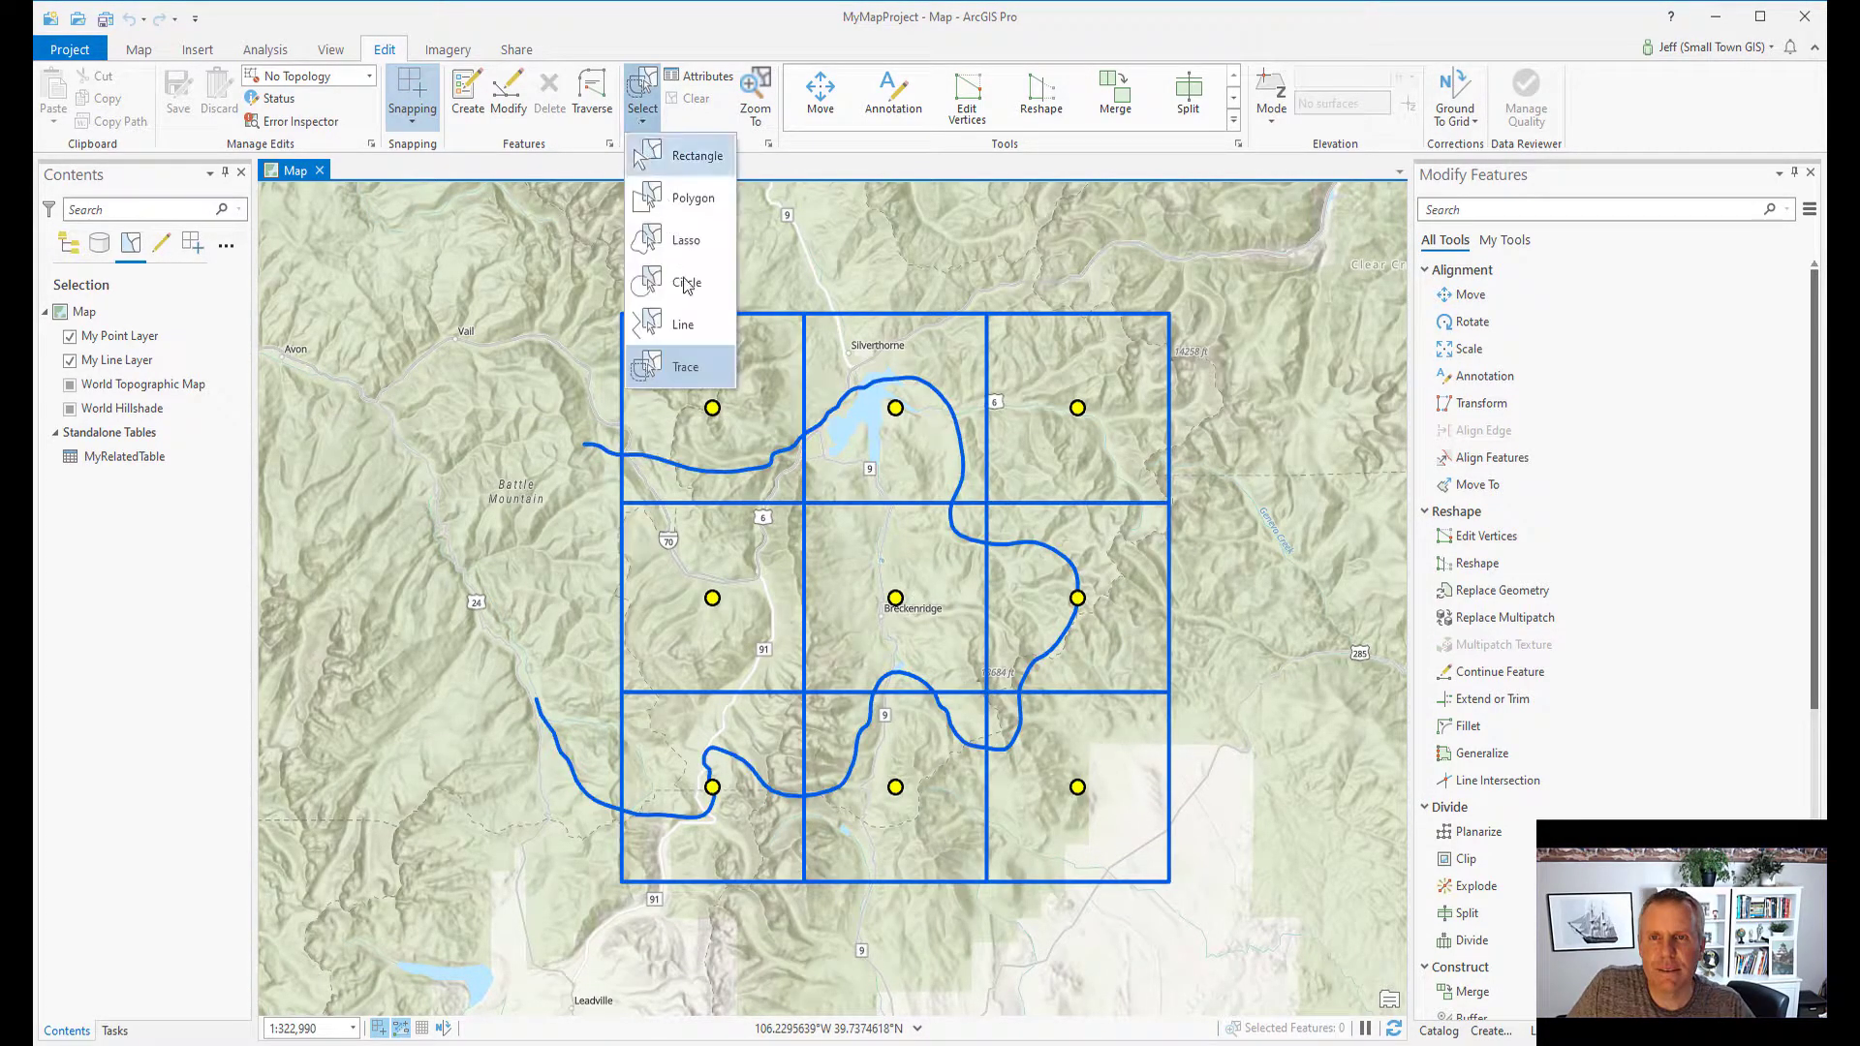
pyautogui.click(685, 370)
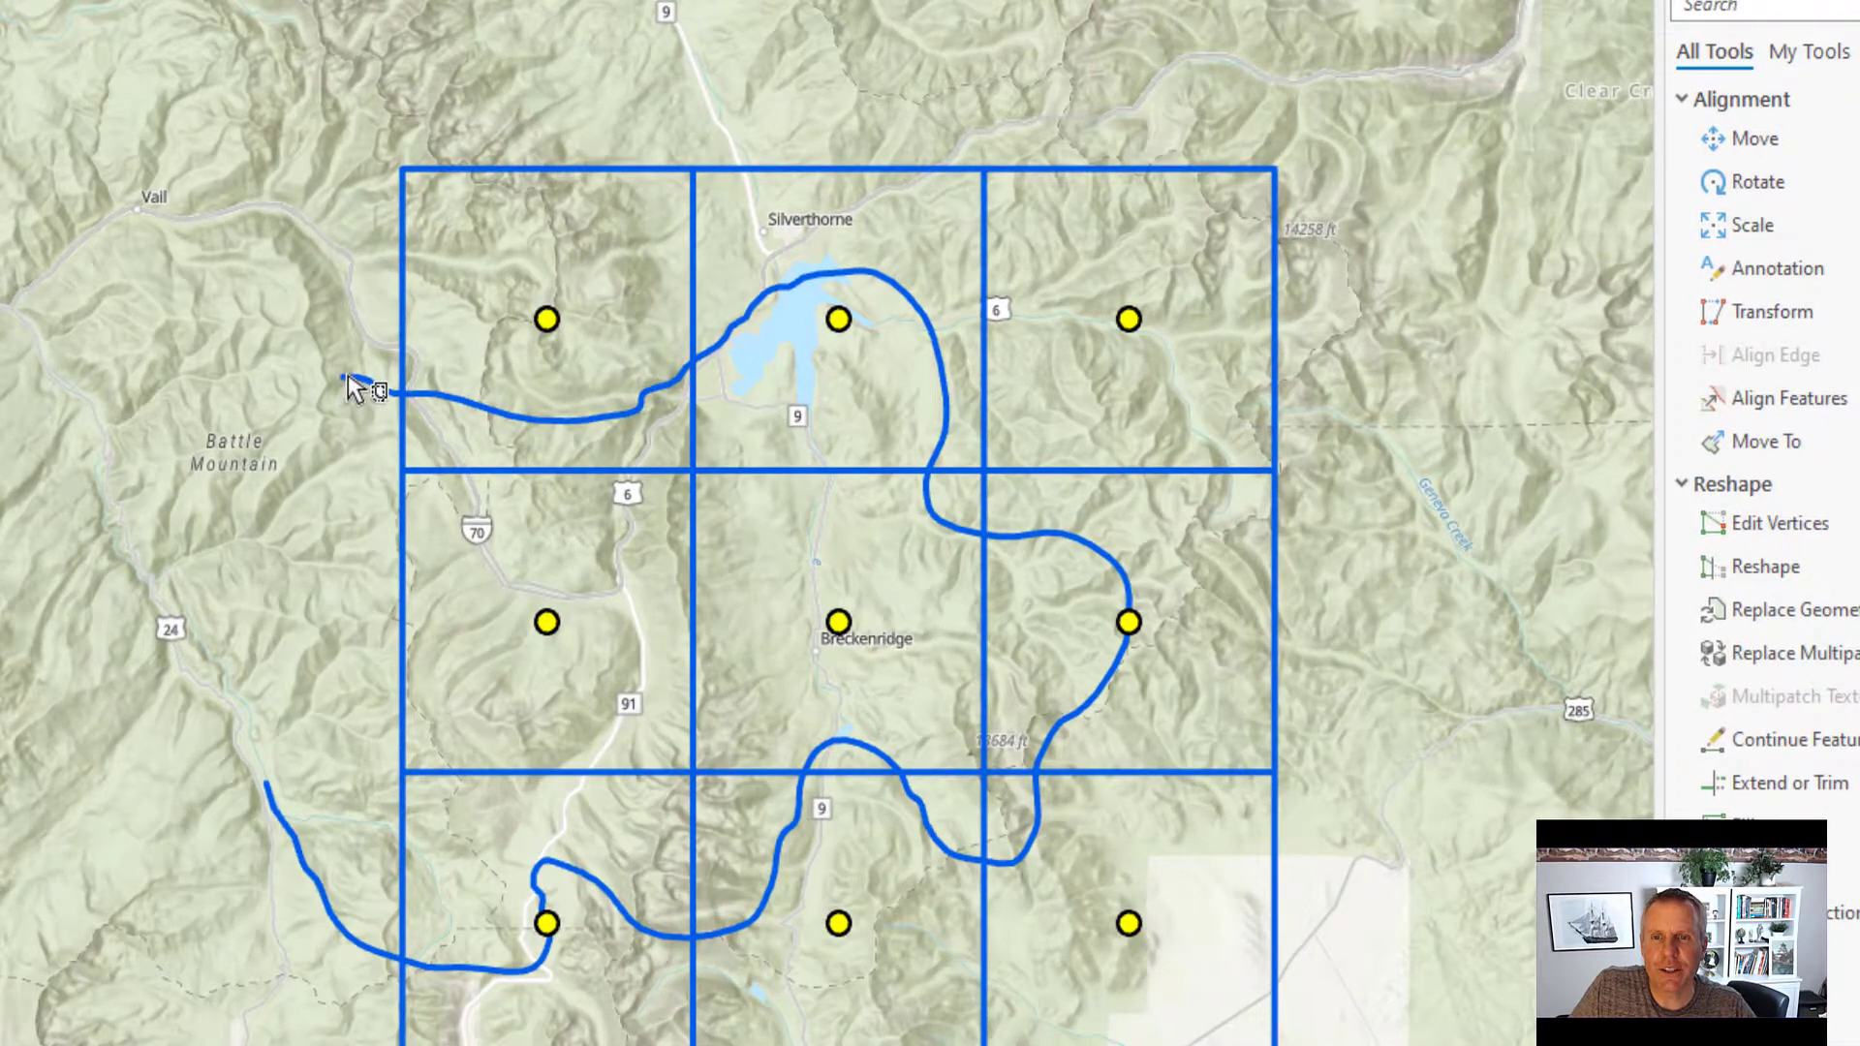
pyautogui.click(348, 379)
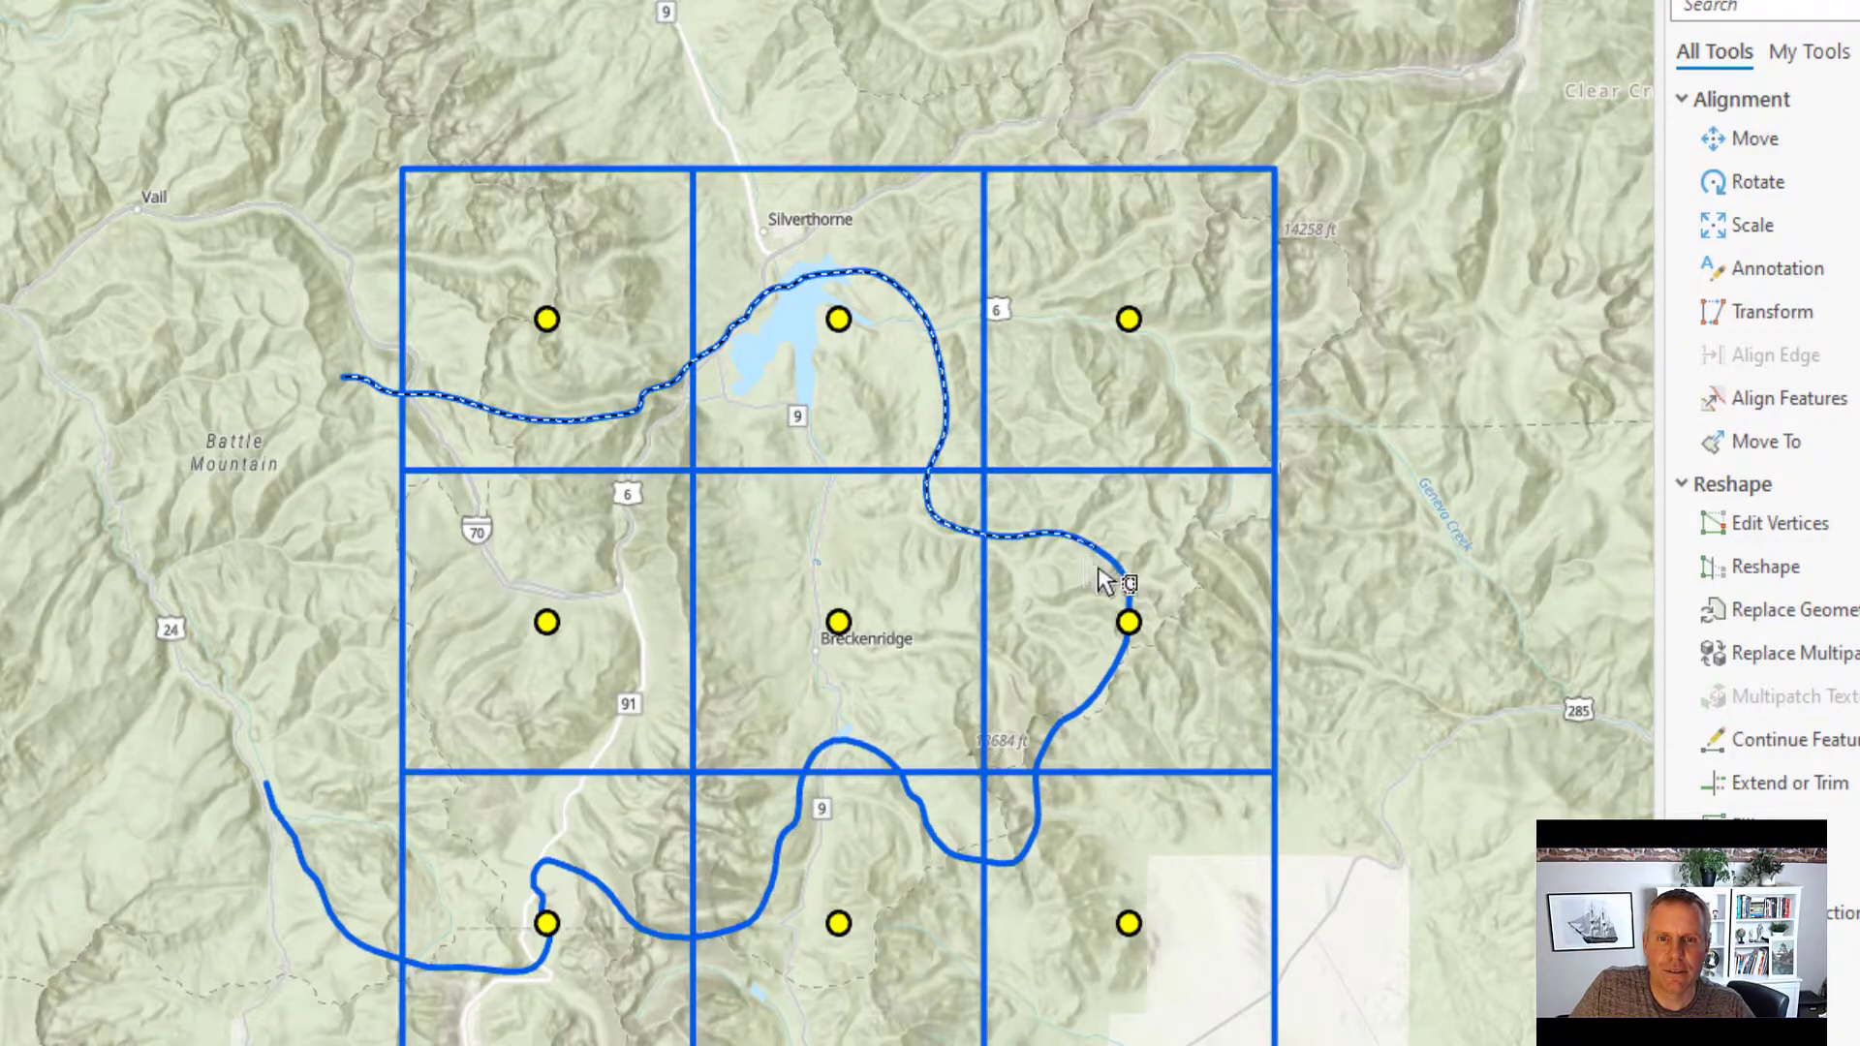
pyautogui.doubleClick(1053, 768)
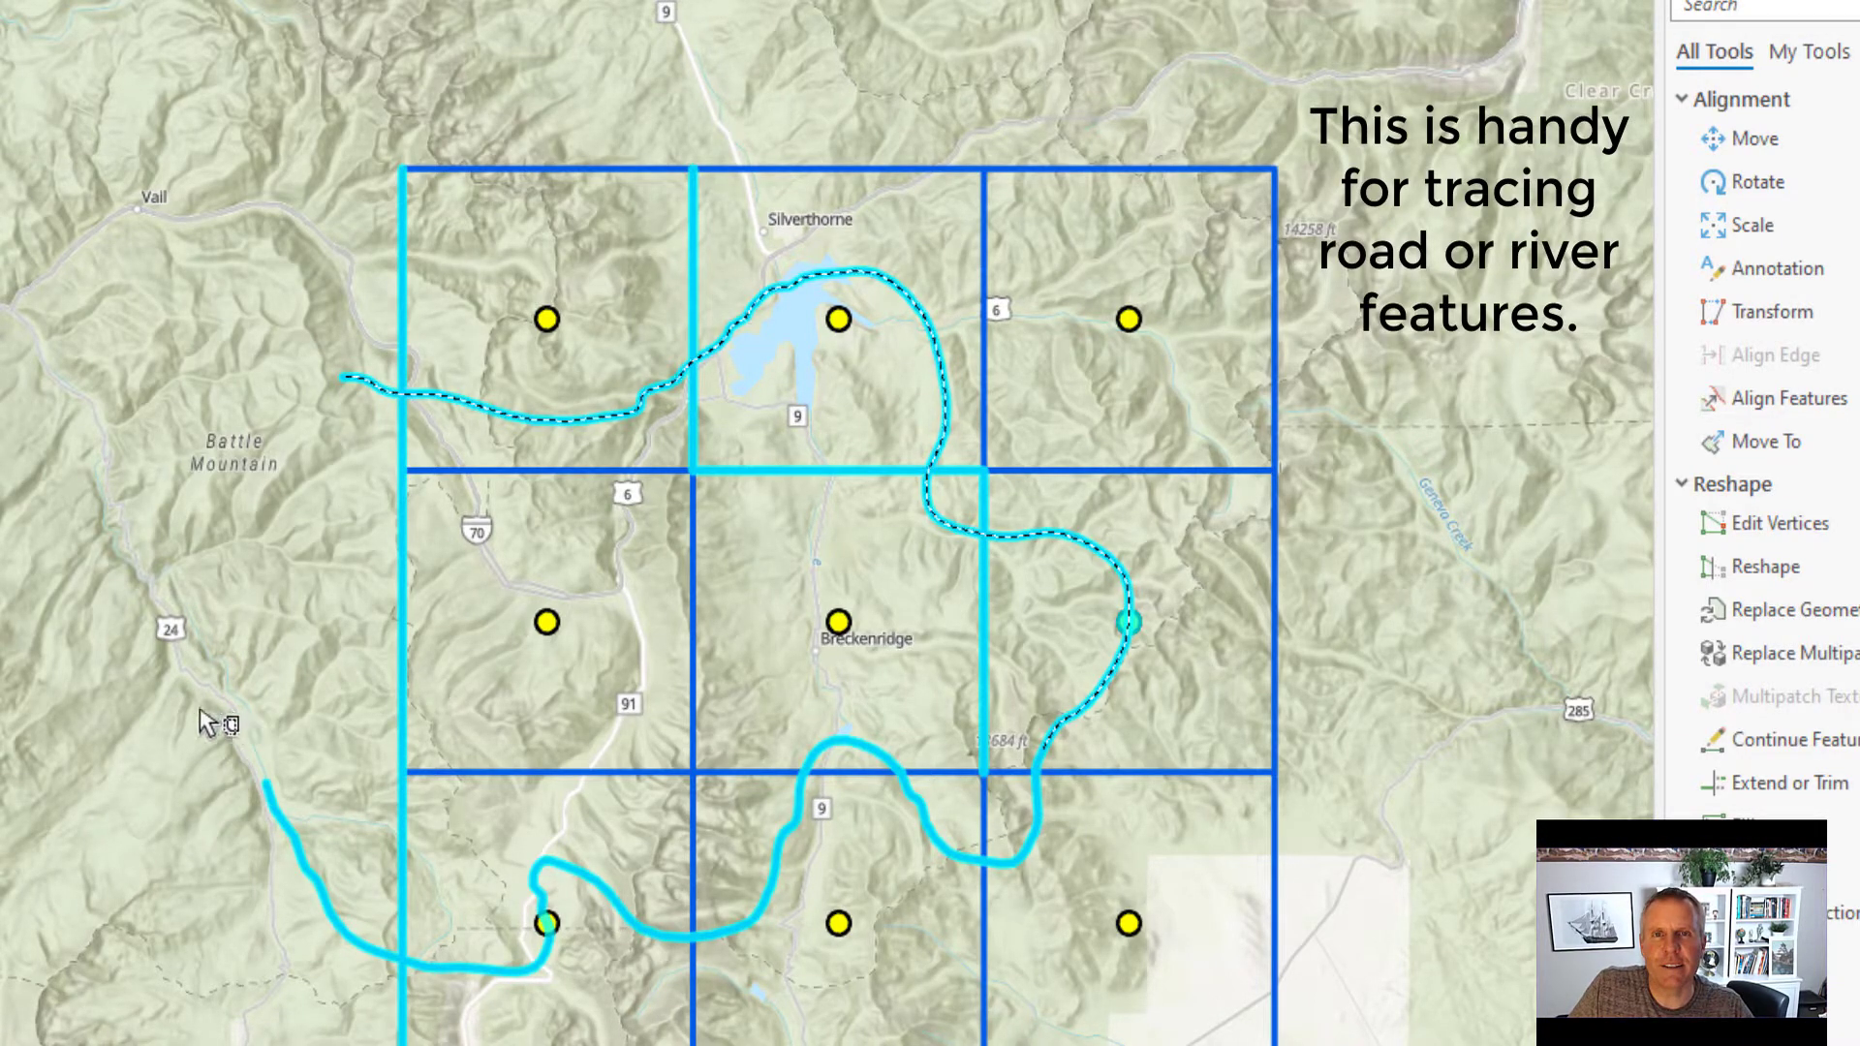
# - Shift the traced selection graphic up and to the right
pyautogui.click(677, 373)
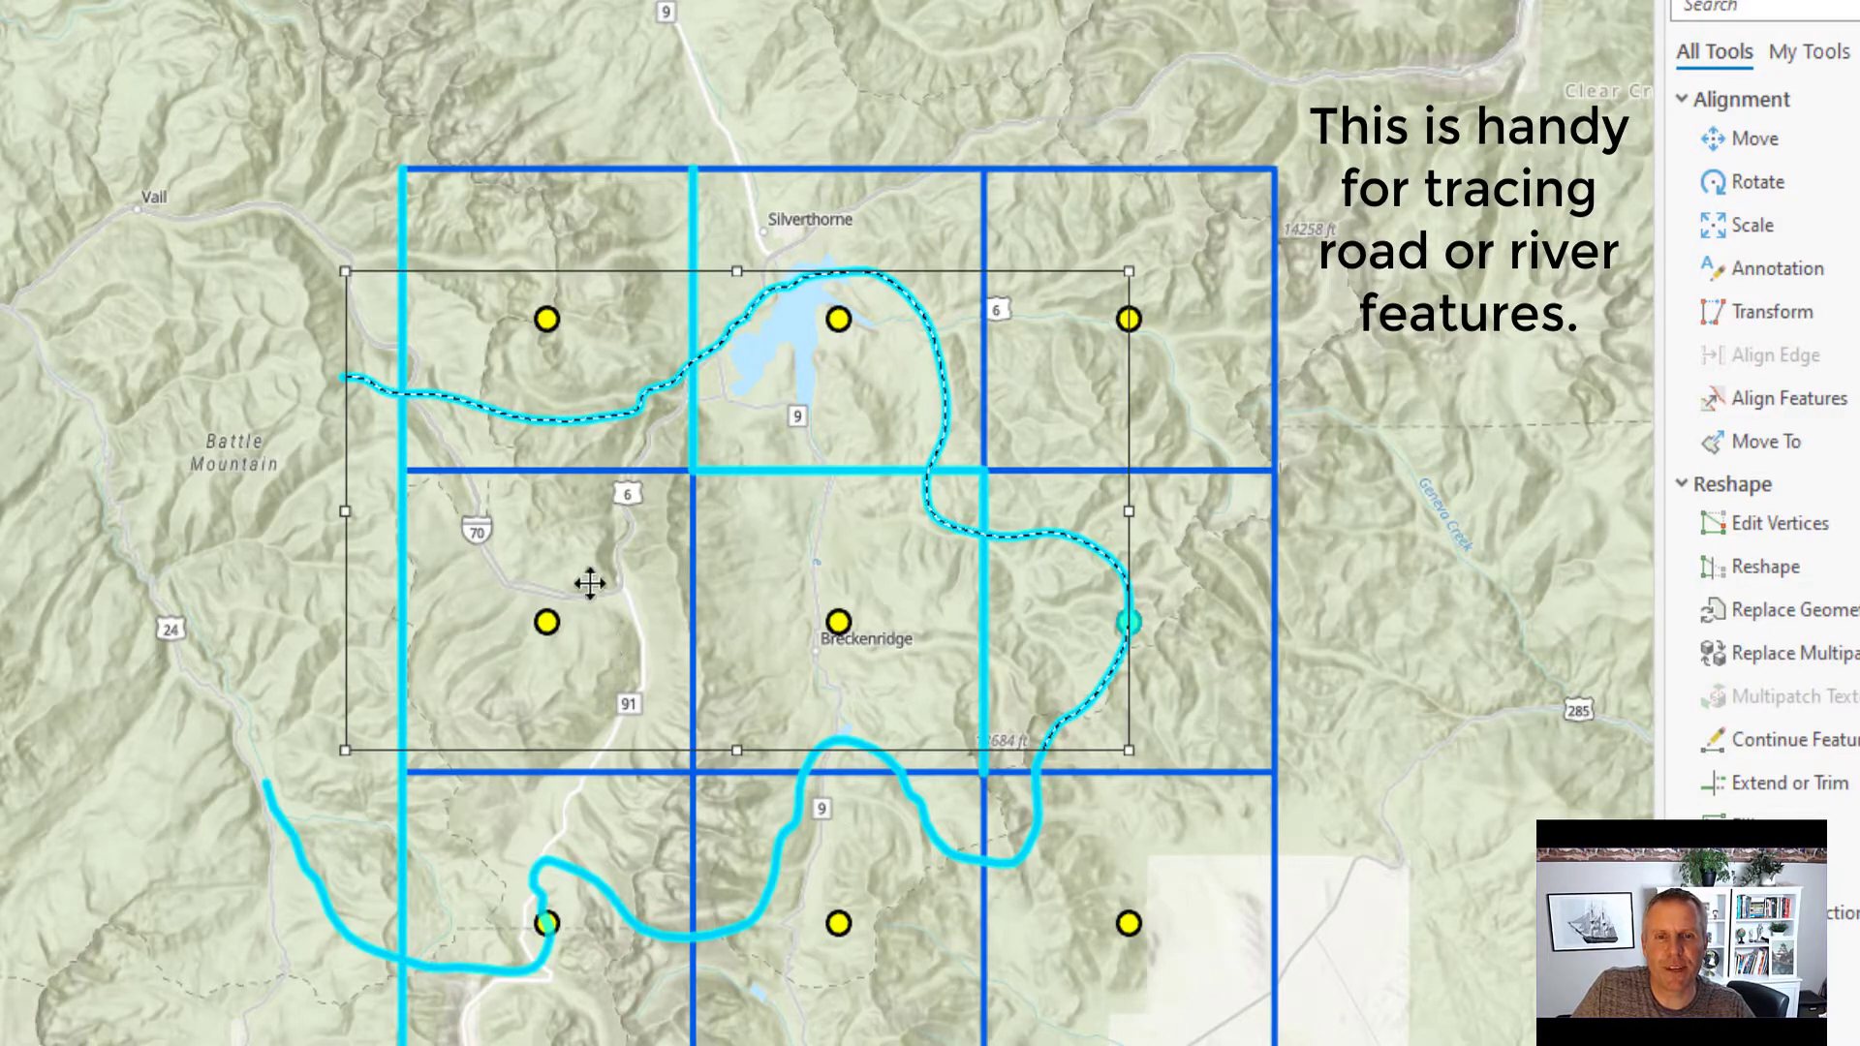
pyautogui.moveTo(621, 423); pyautogui.dragTo(688, 406)
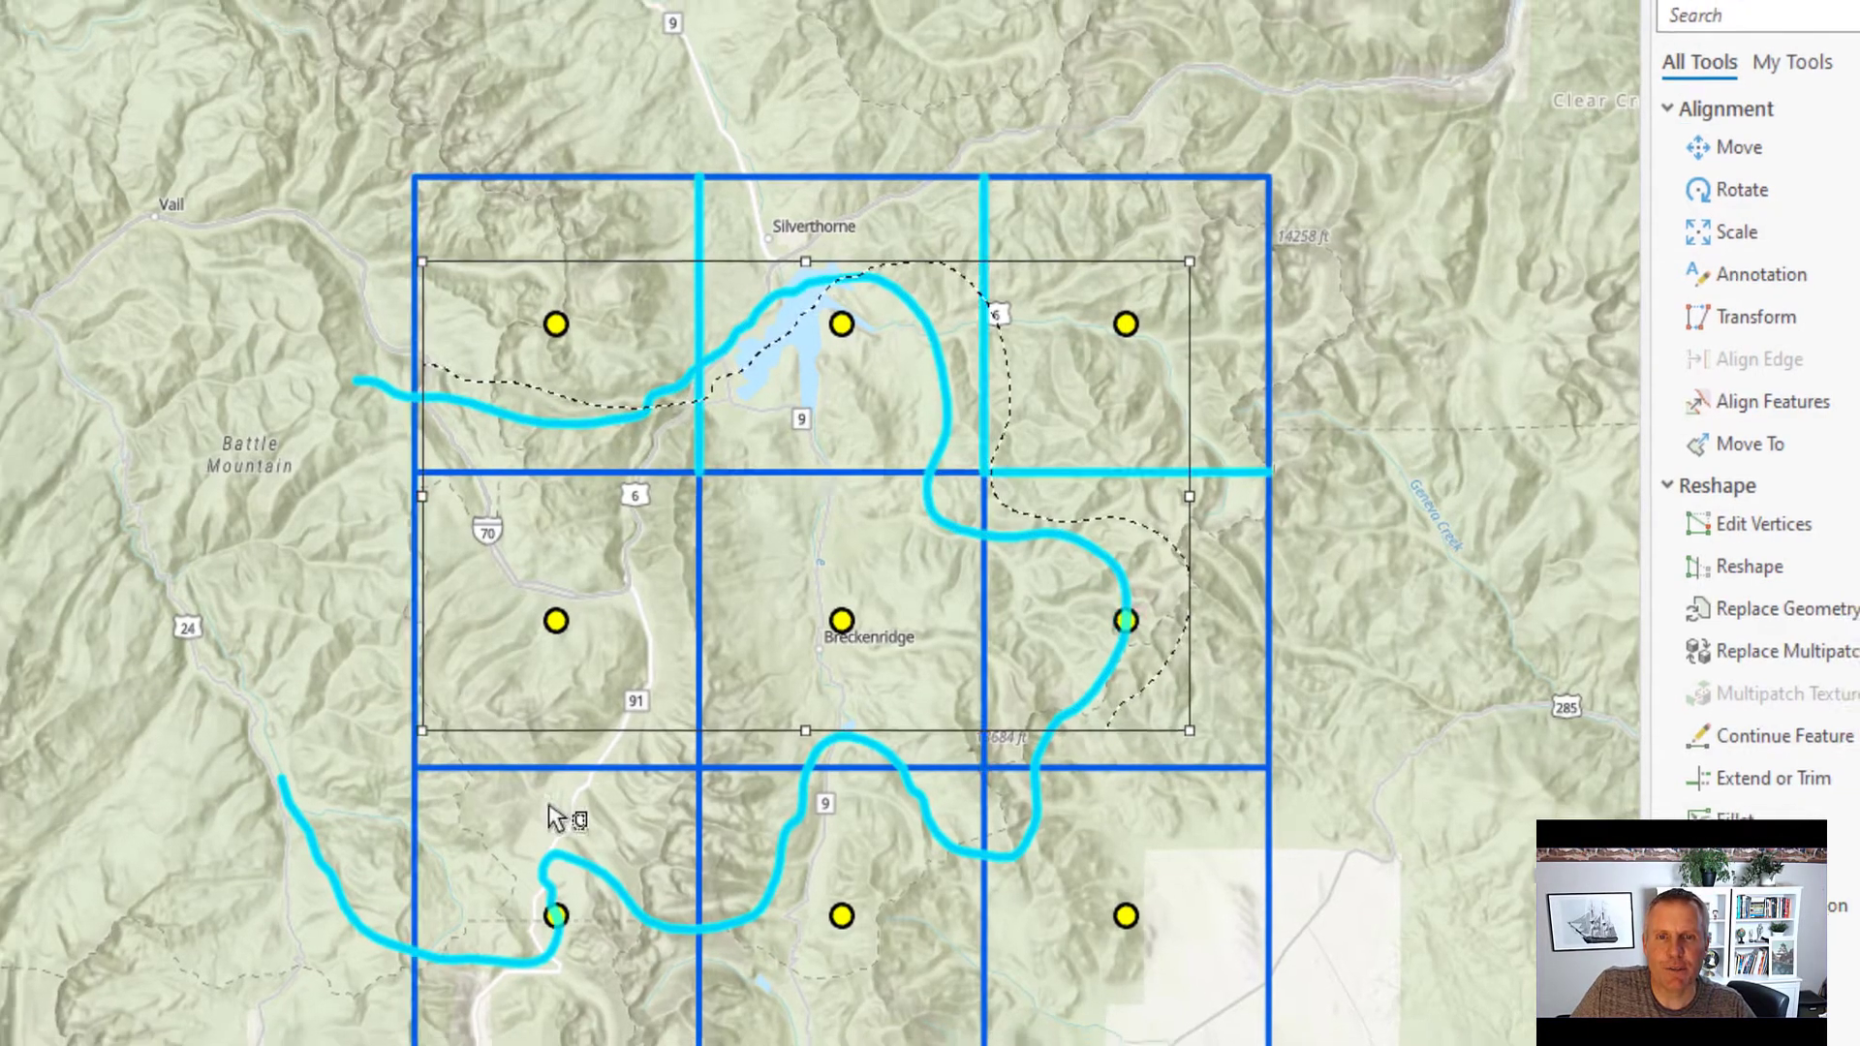
pyautogui.click(643, 120)
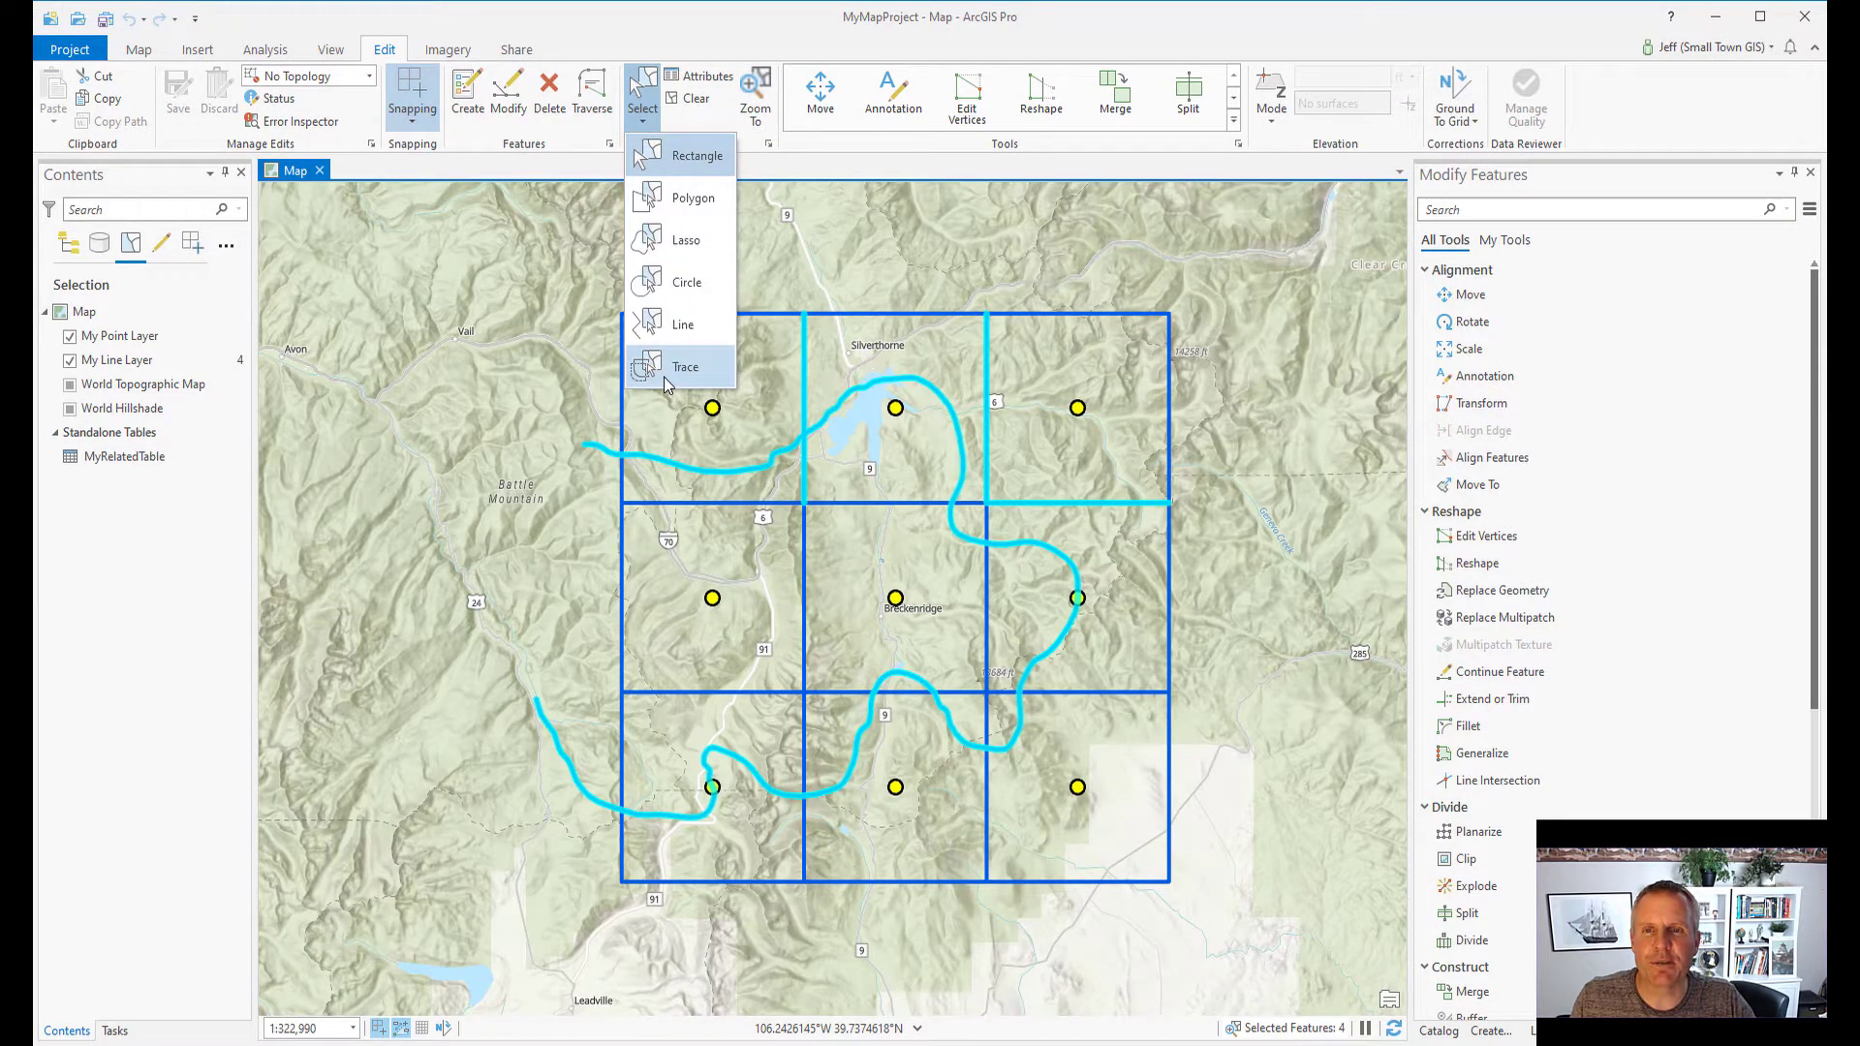
# - Open Options > Selection from the Selection group launcher and pick Add to the current selection
pyautogui.click(787, 163)
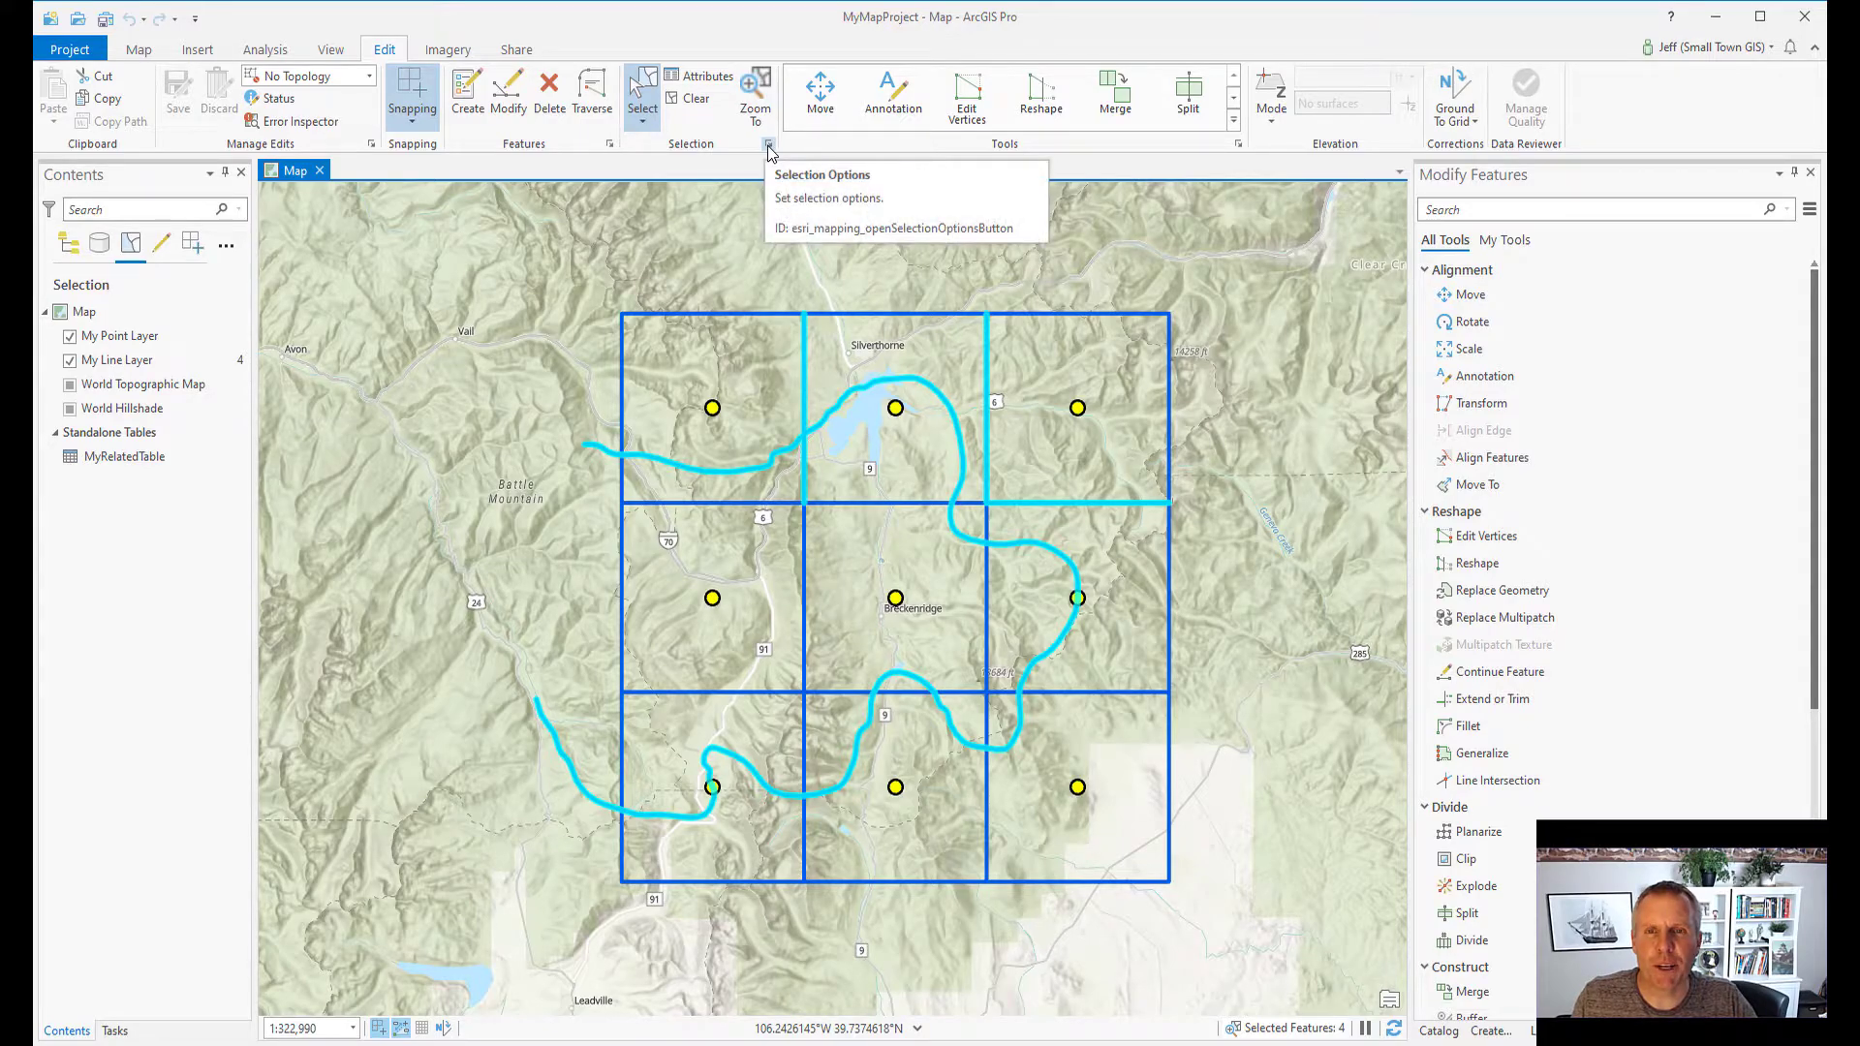
pyautogui.click(769, 148)
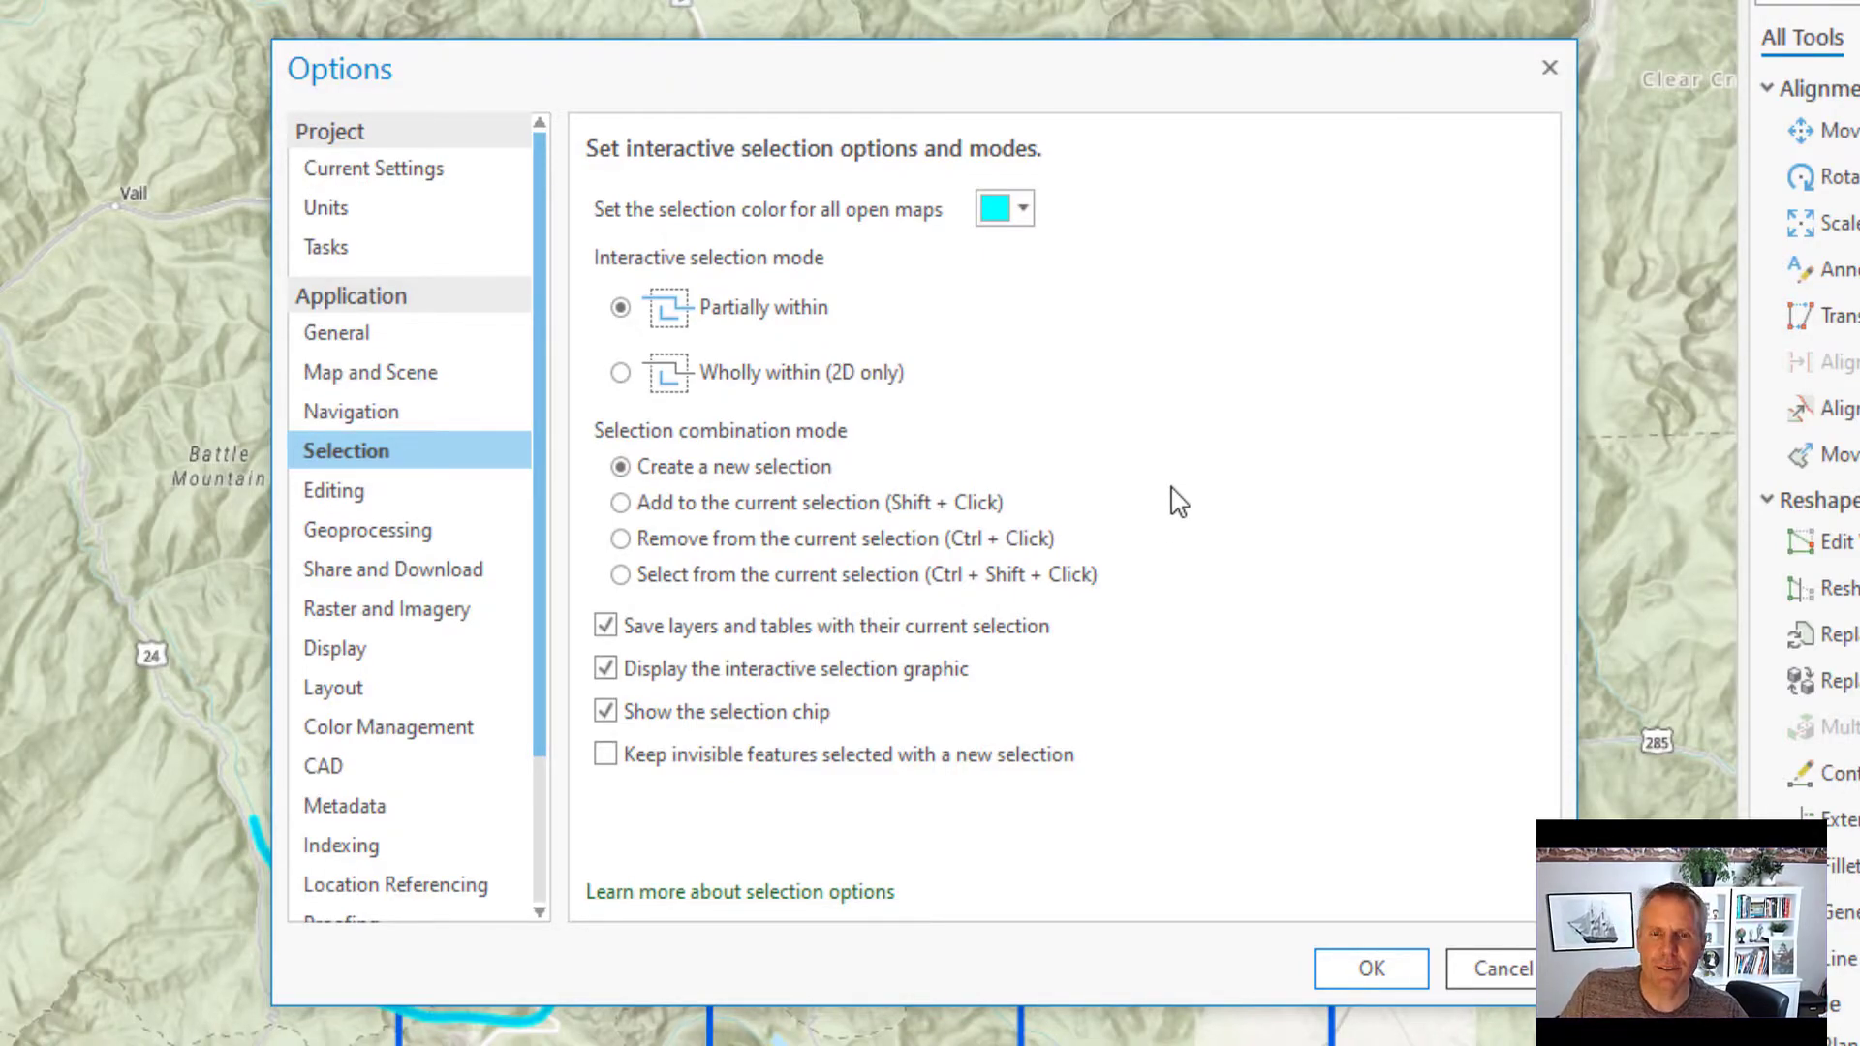
pyautogui.click(620, 503)
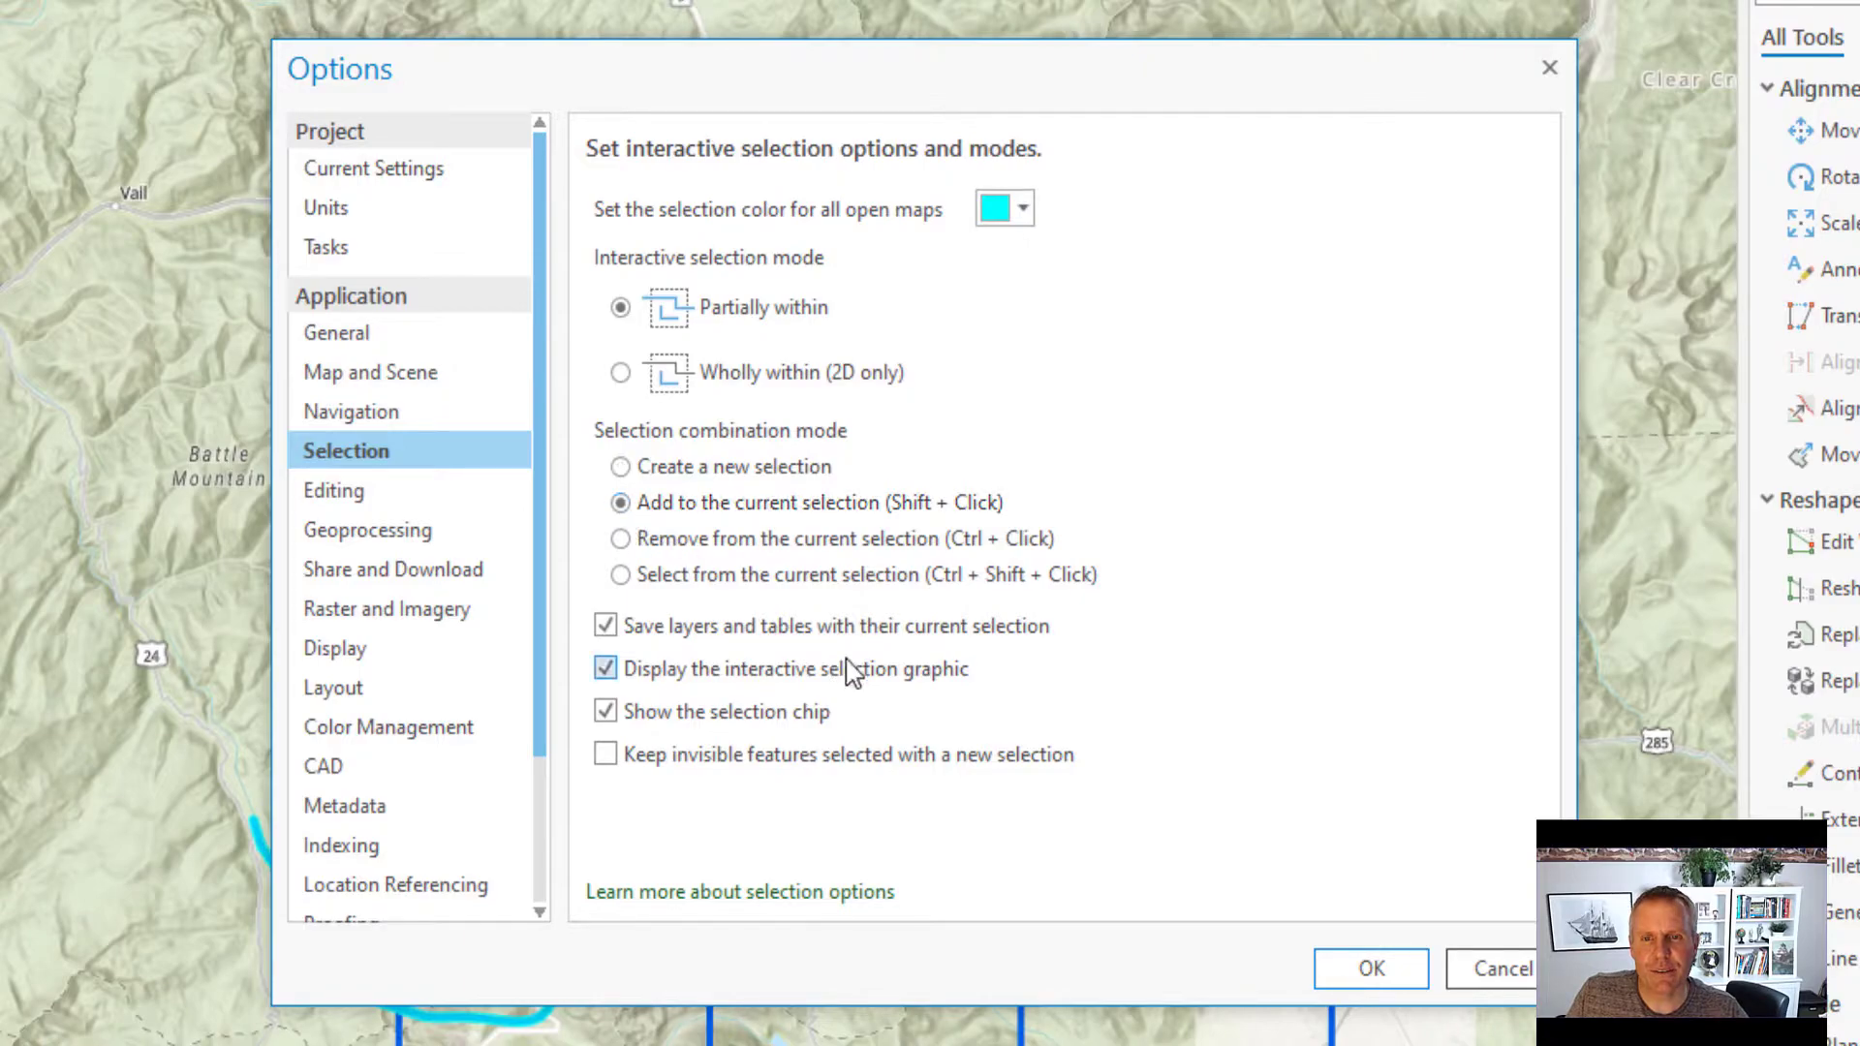
# - Try the Remove, Select from and New modes, settling on Add to the current selection
pyautogui.click(632, 545)
pyautogui.click(623, 576)
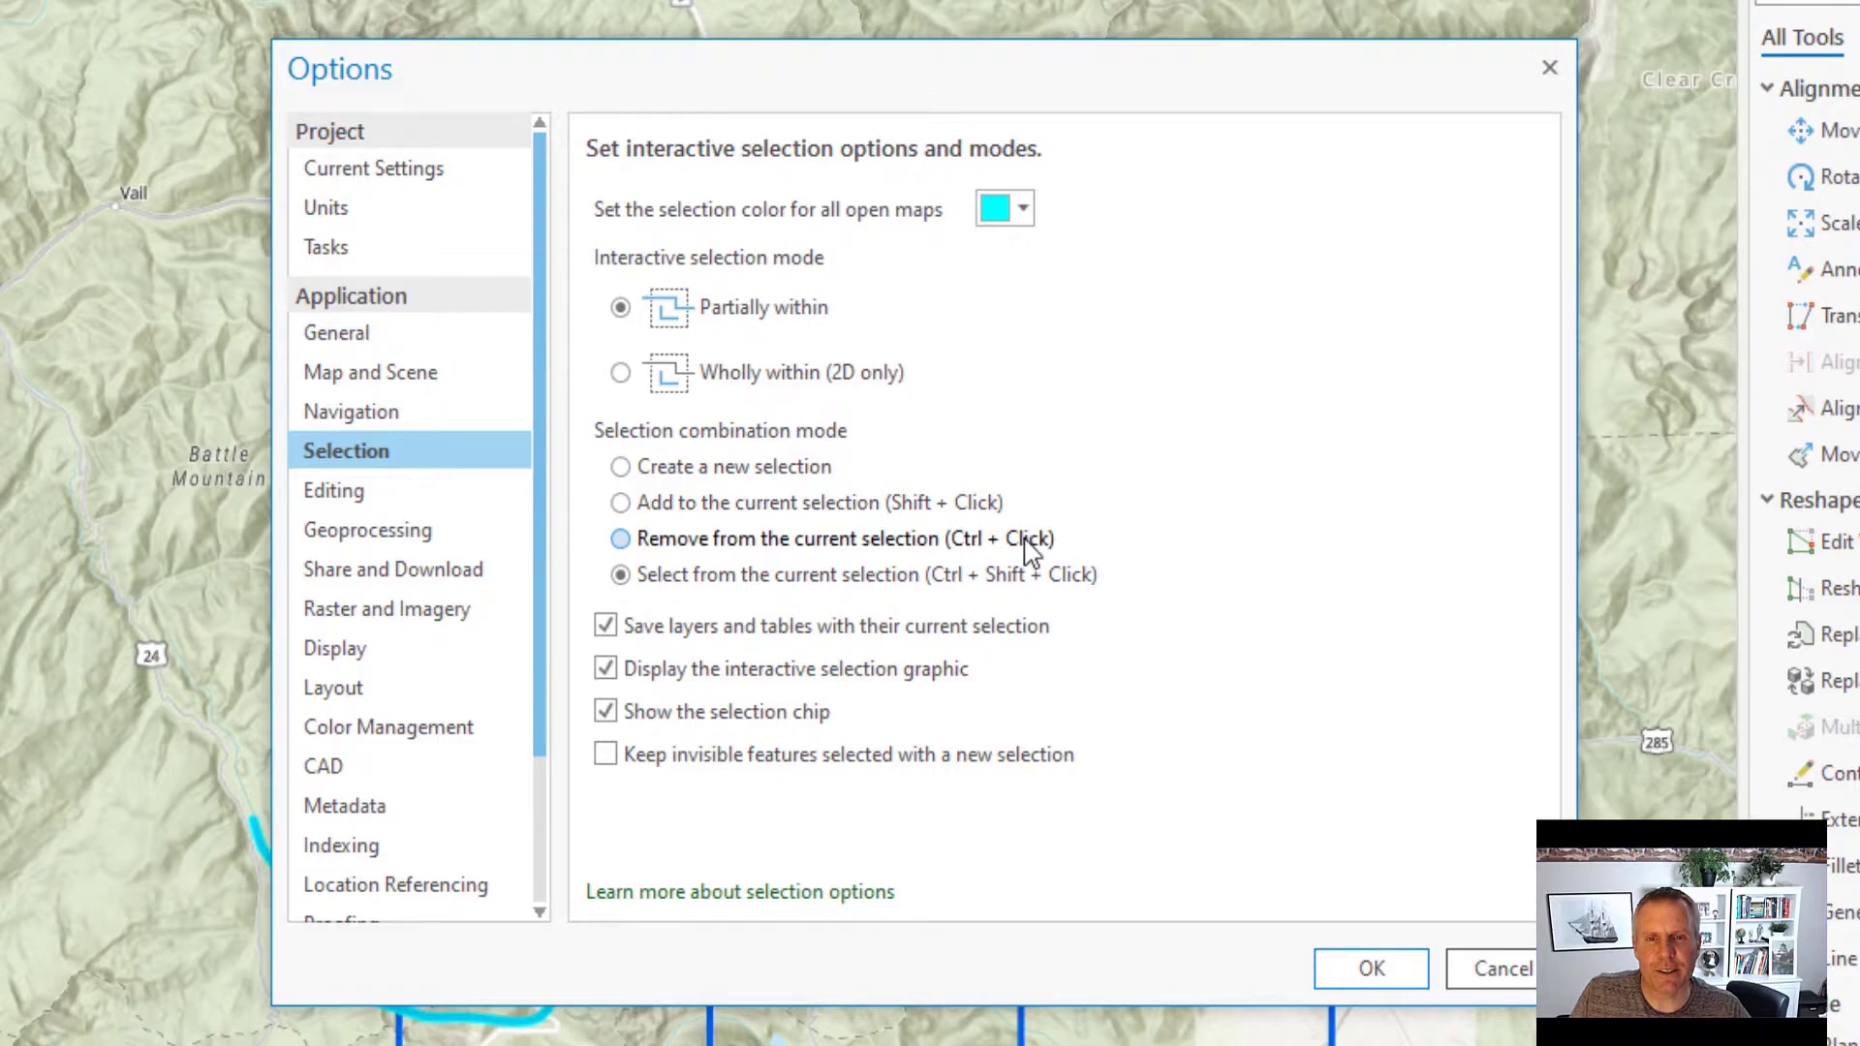
pyautogui.click(620, 467)
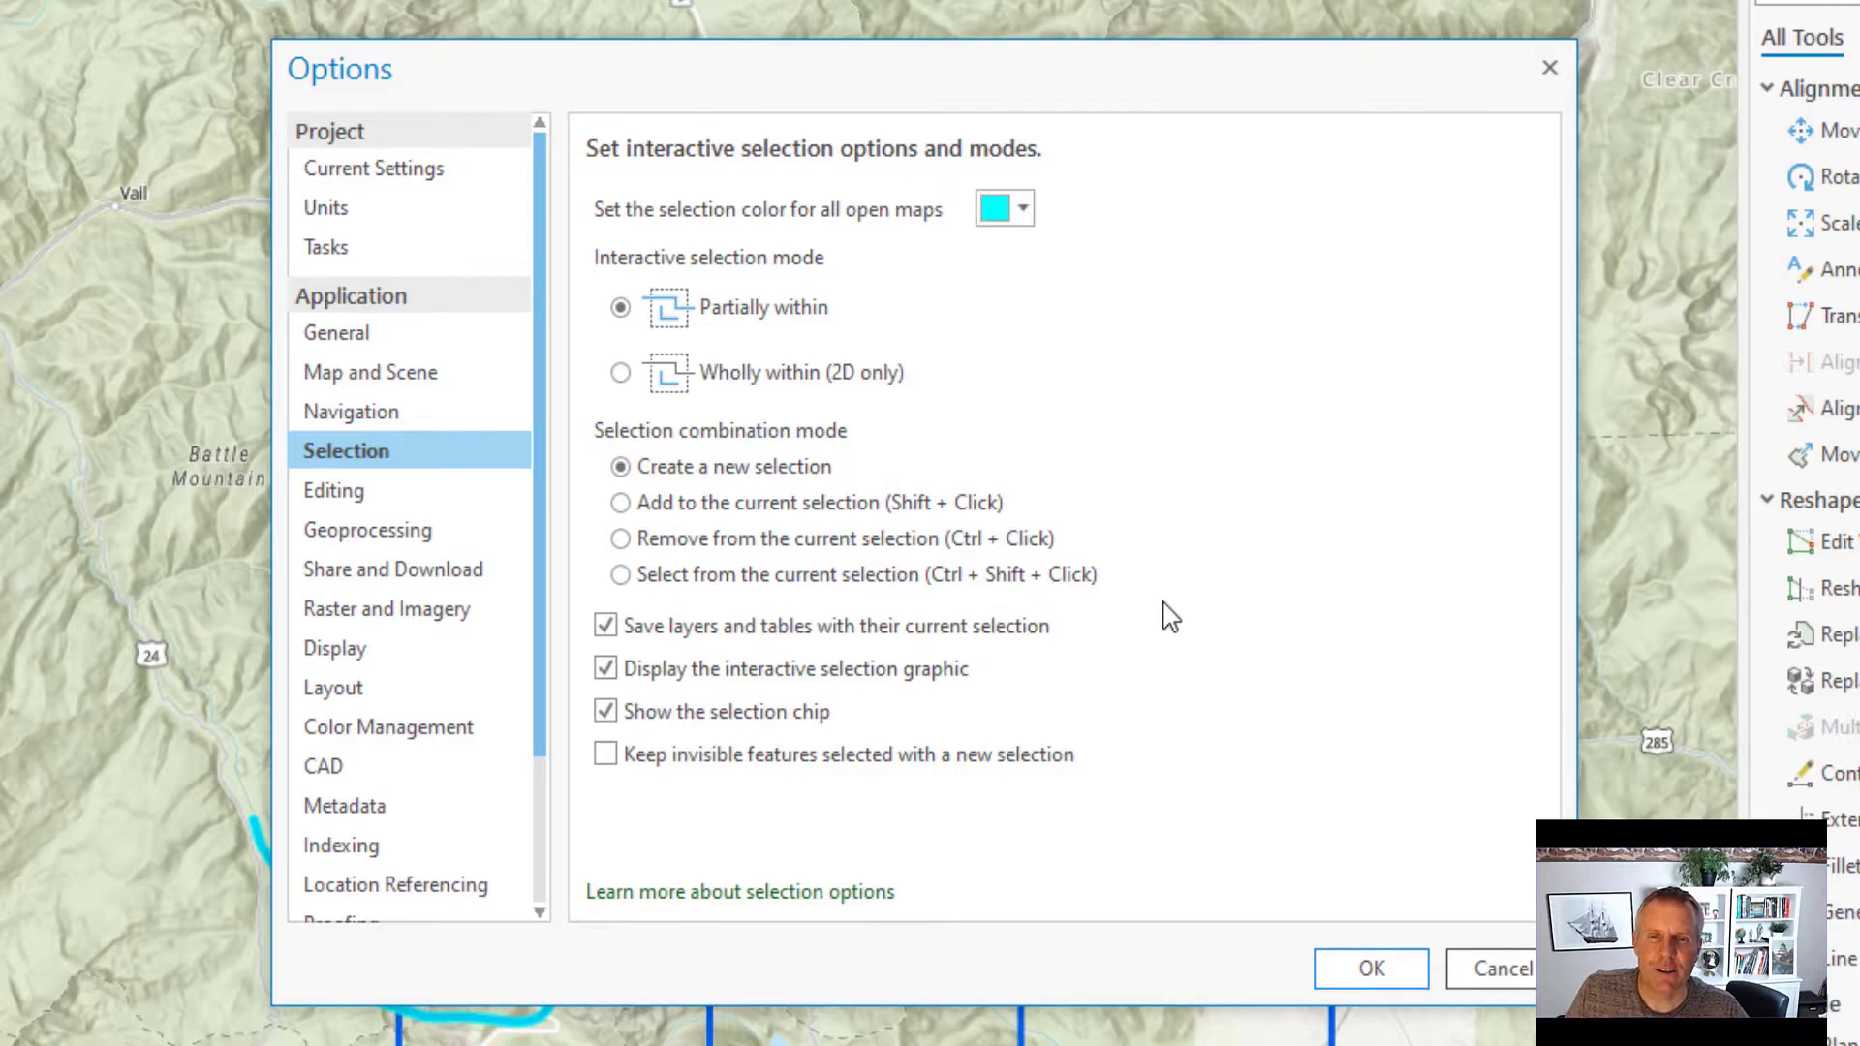
pyautogui.click(622, 503)
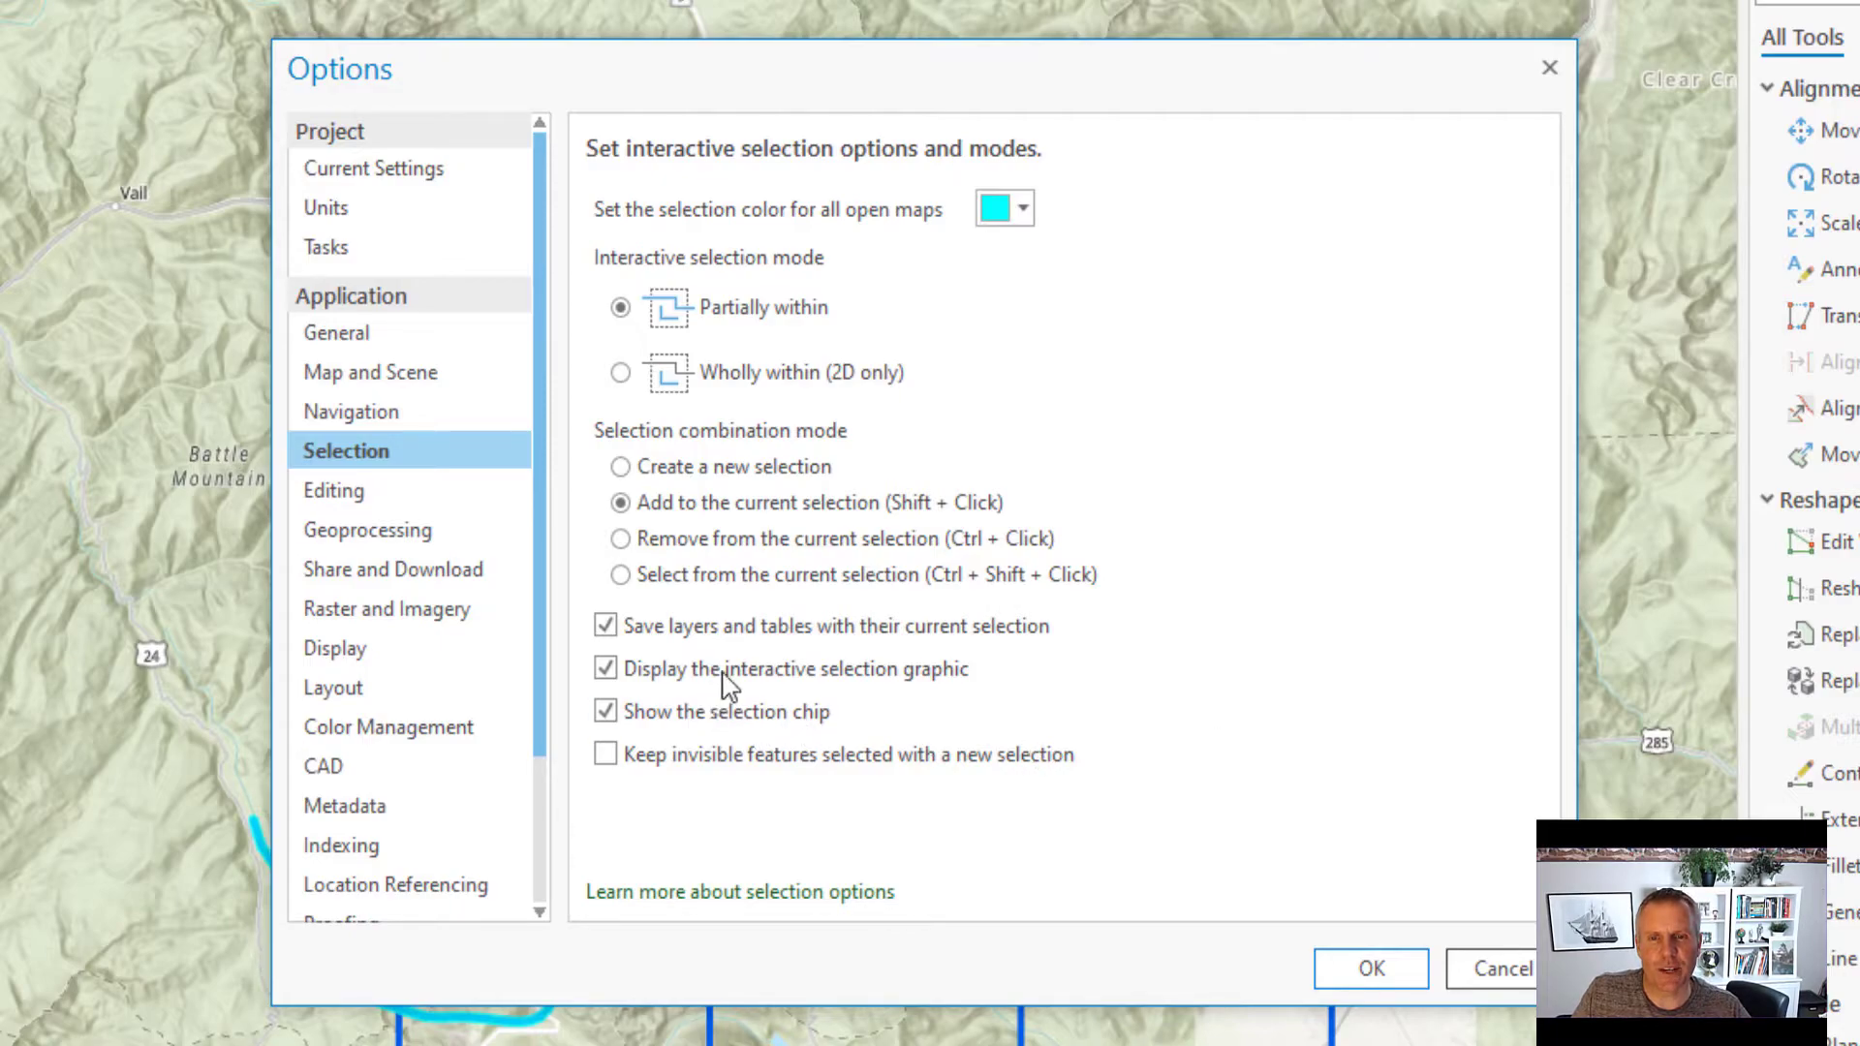
# - Turn off the interactive selection graphic, apply the options, and return to Rectangle selection
pyautogui.click(606, 668)
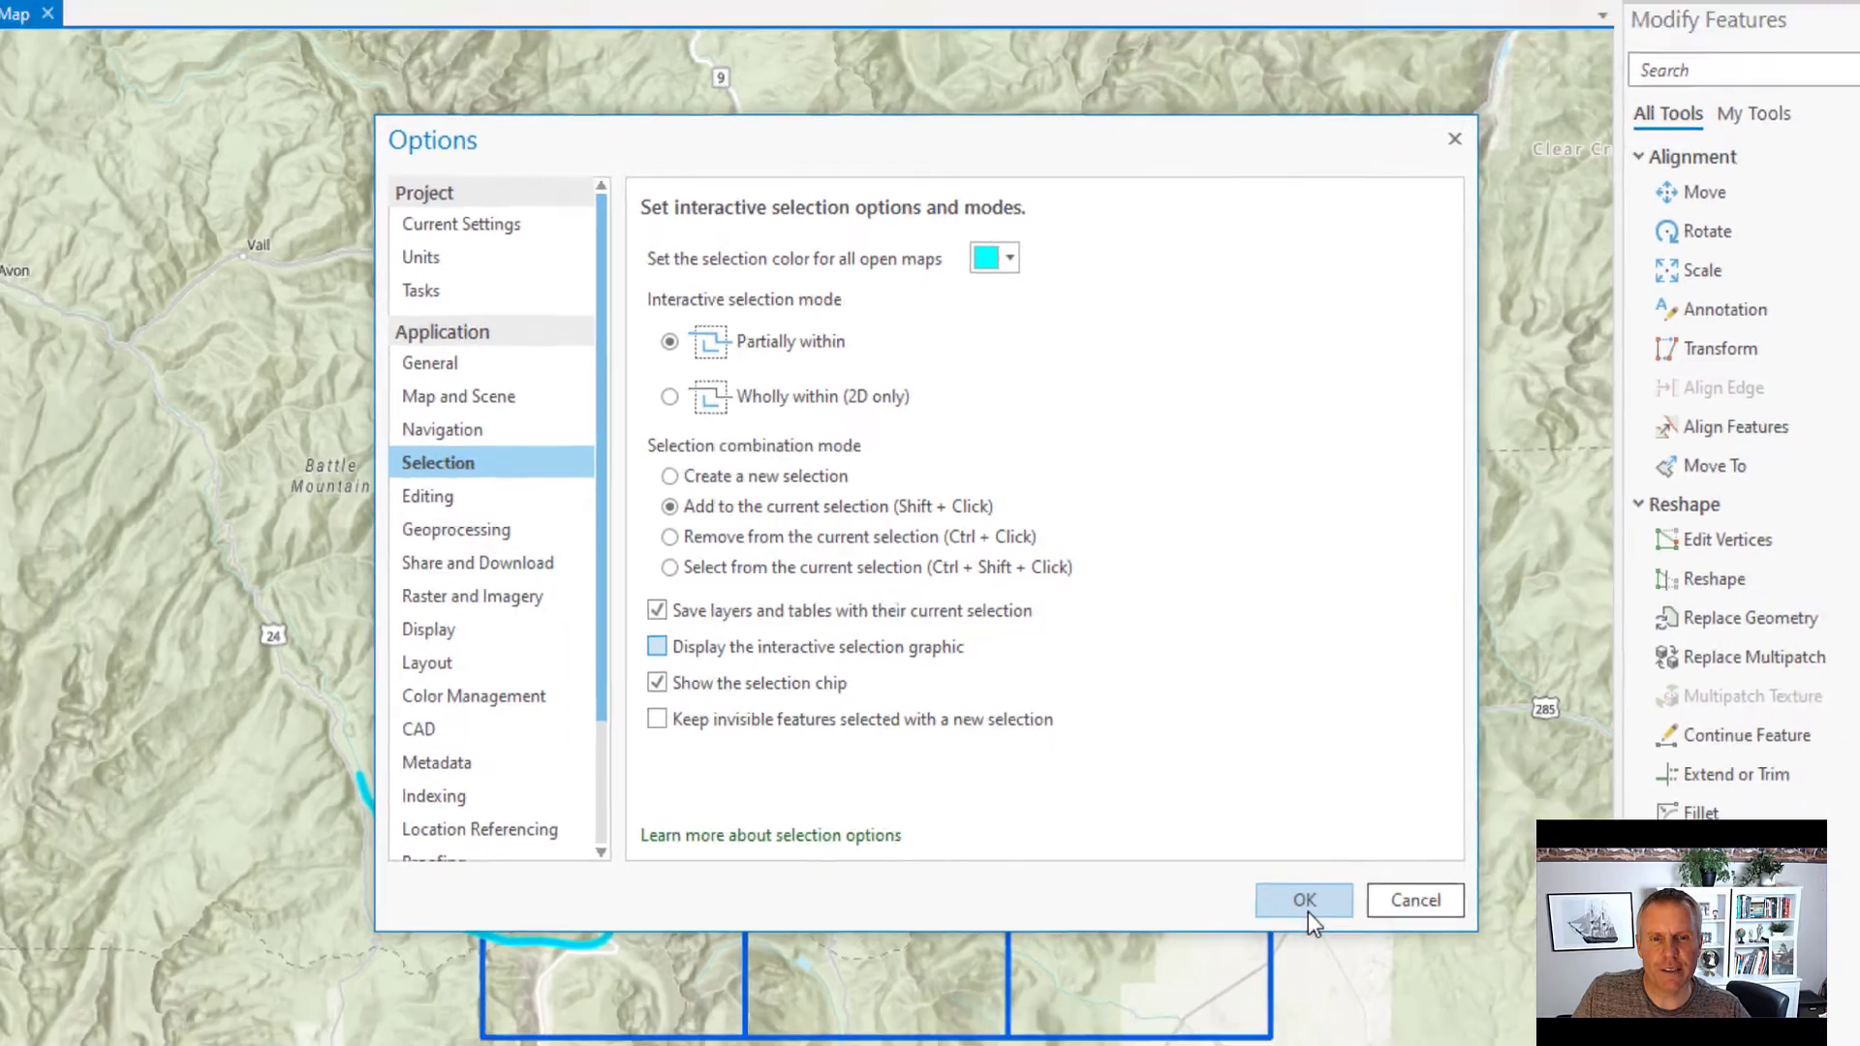
pyautogui.click(1369, 976)
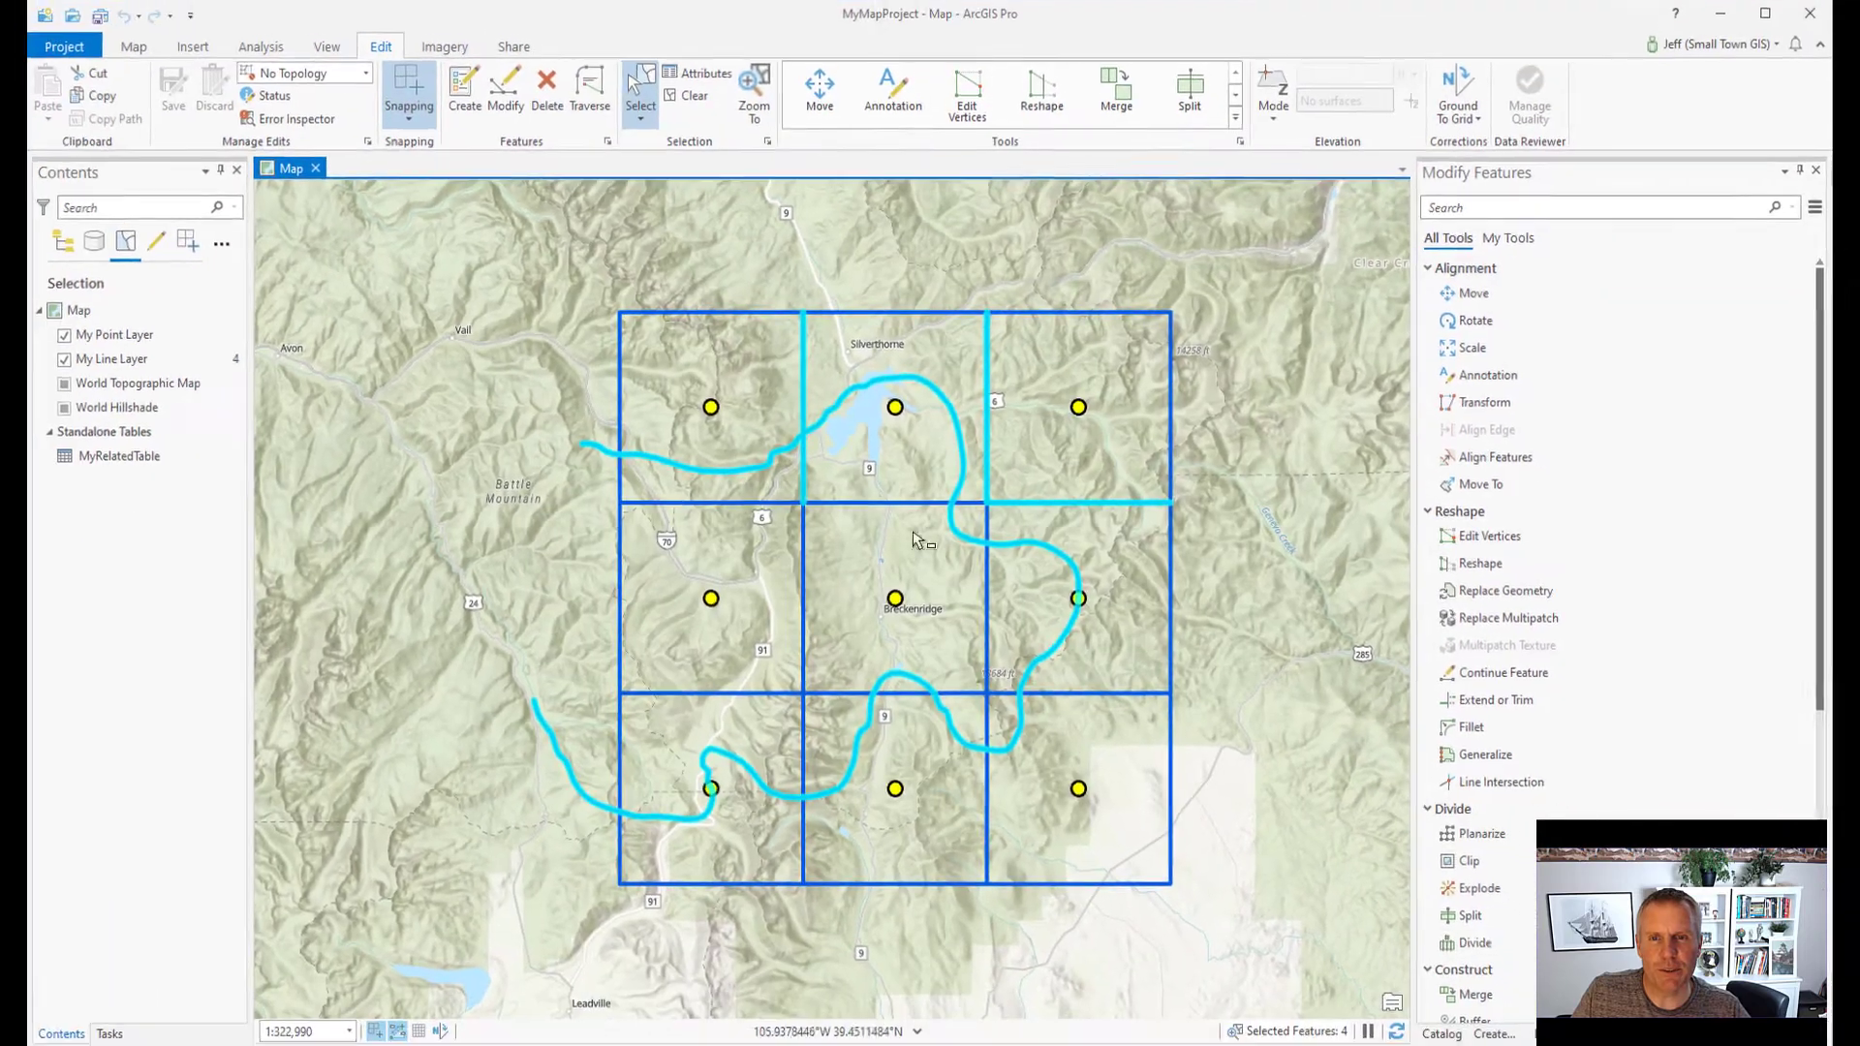
pyautogui.click(642, 121)
pyautogui.click(683, 157)
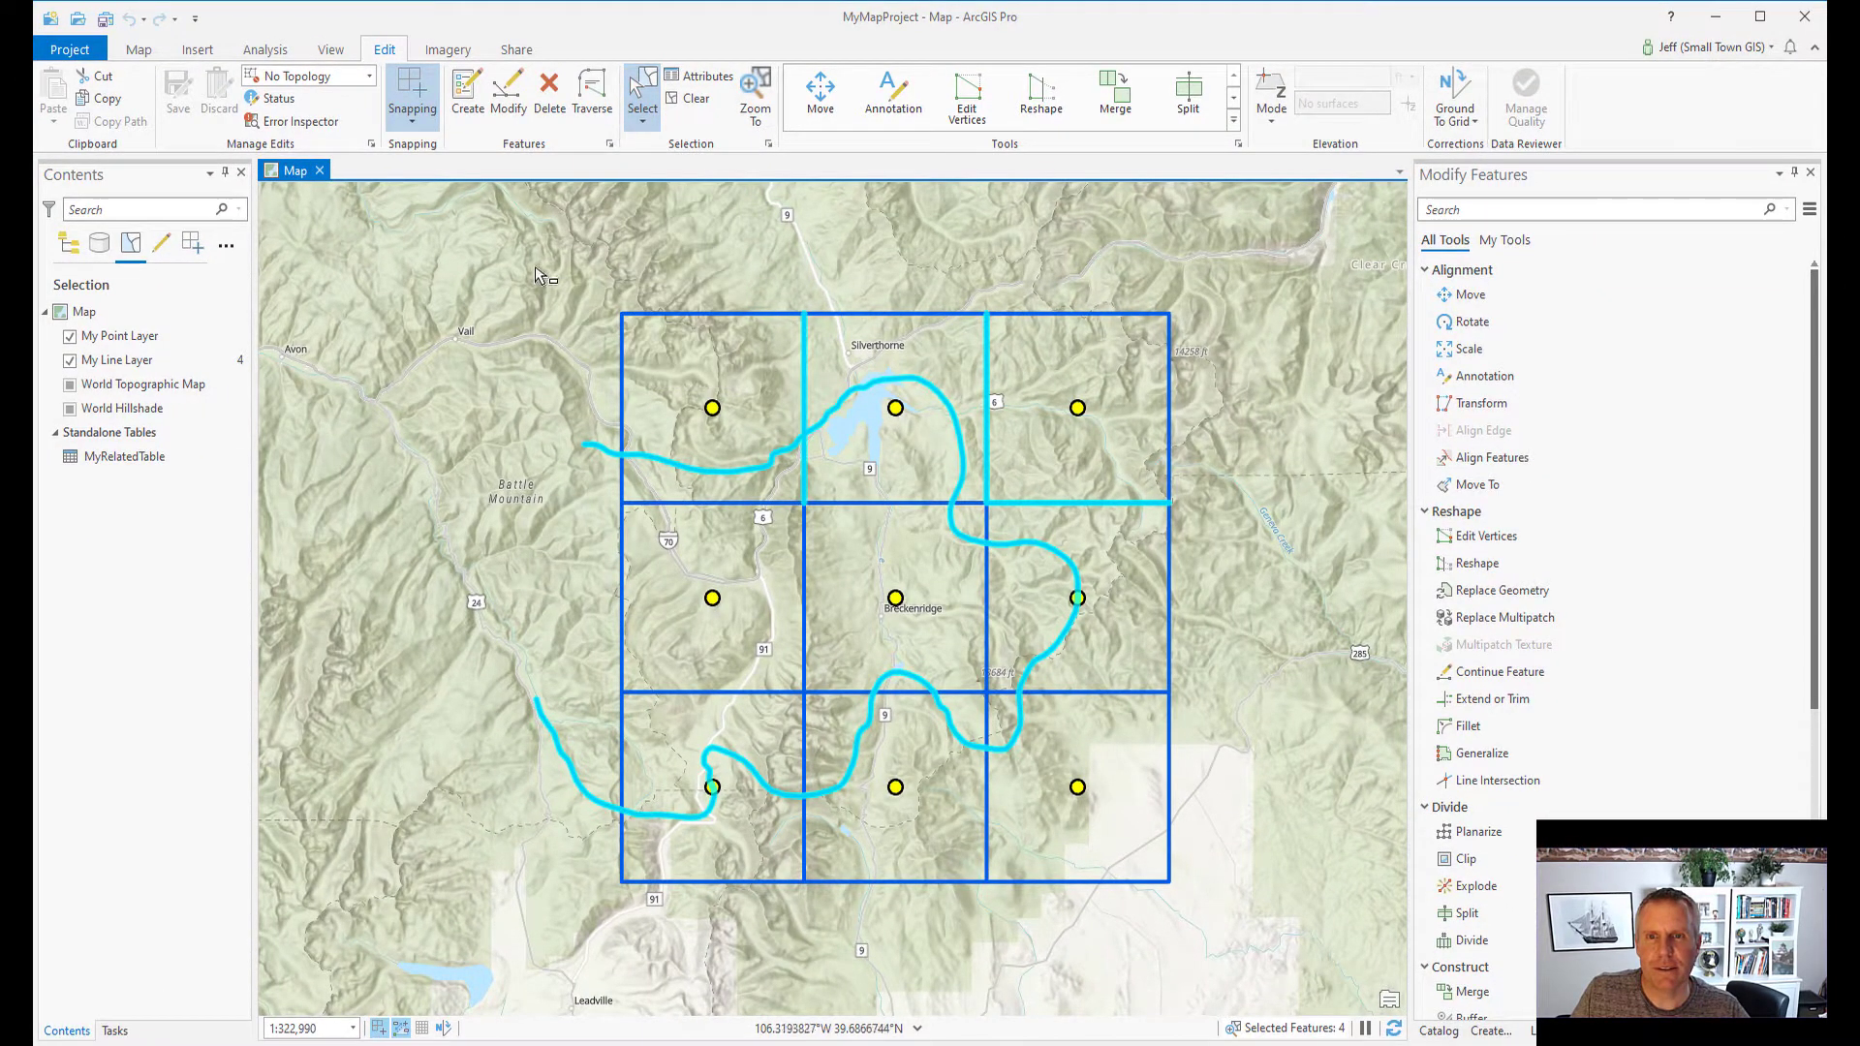
# - Box-select the top two grid rows, then enable the interactive selection graphic and Create a new selection mode
pyautogui.moveTo(537, 244); pyautogui.dragTo(1240, 566)
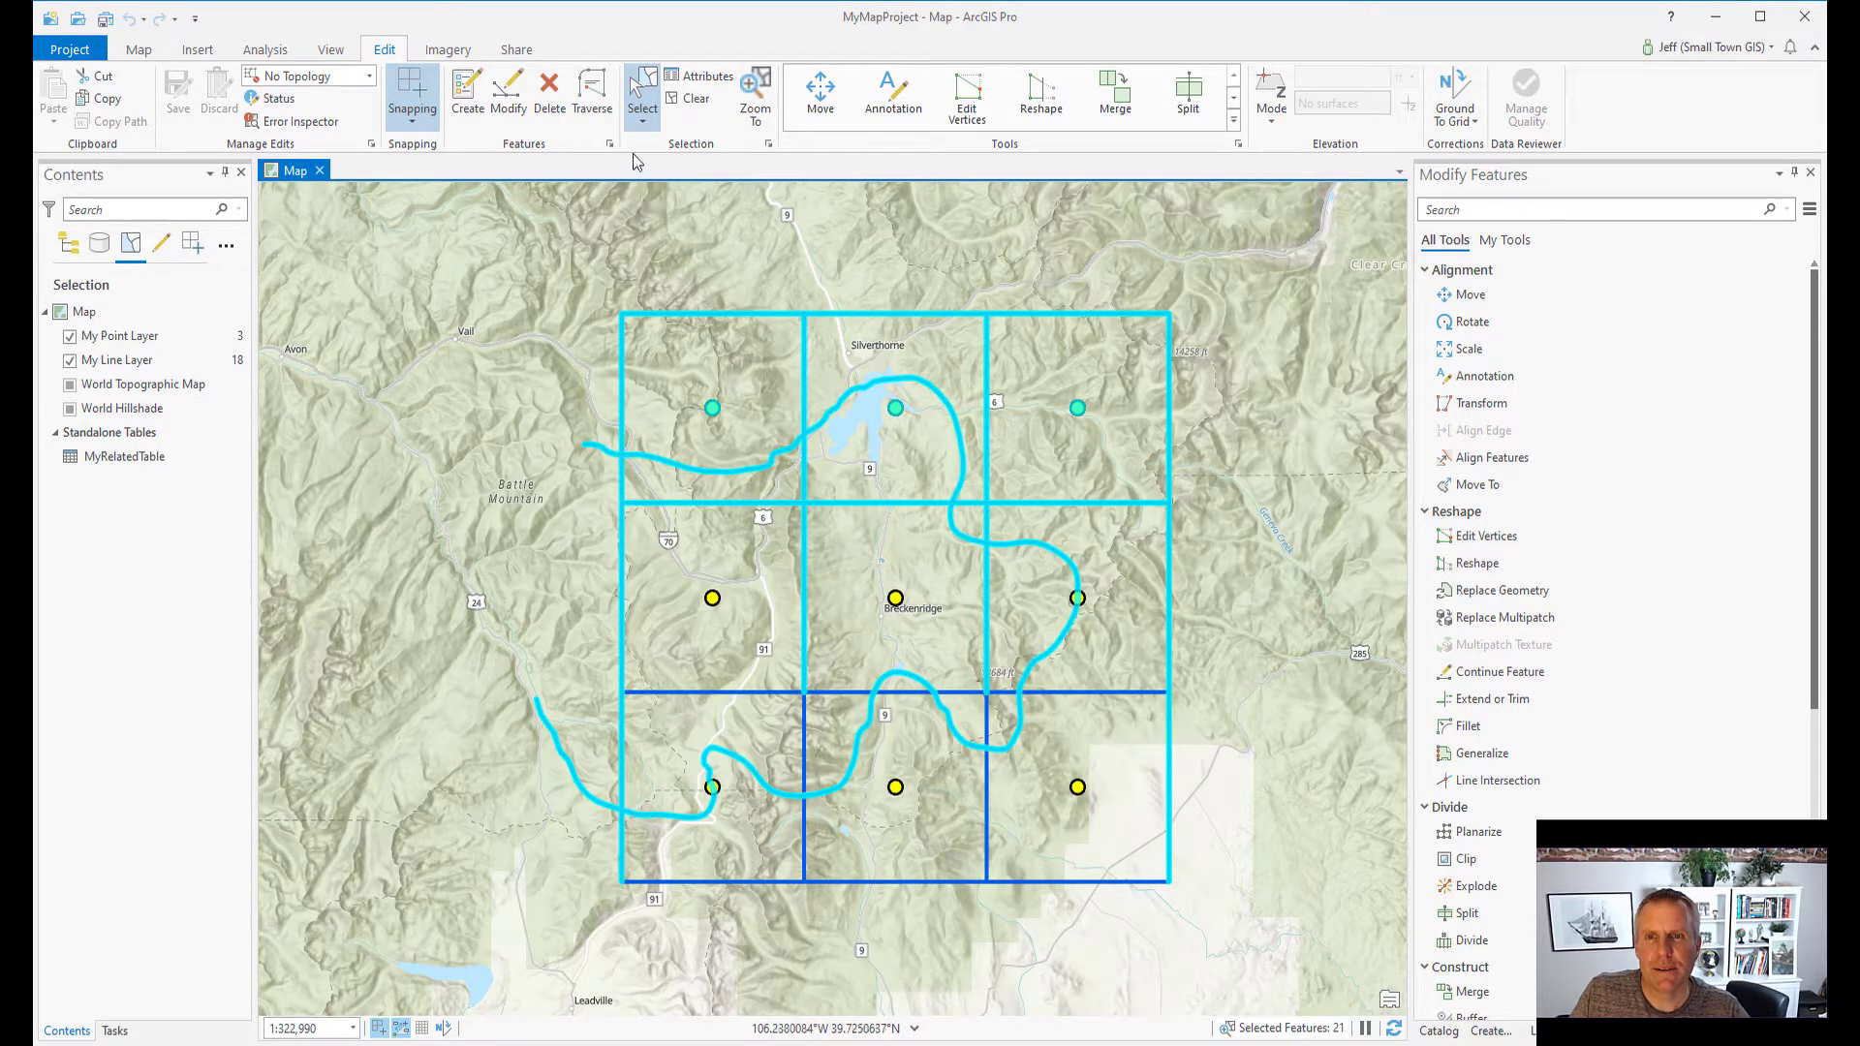
pyautogui.click(643, 121)
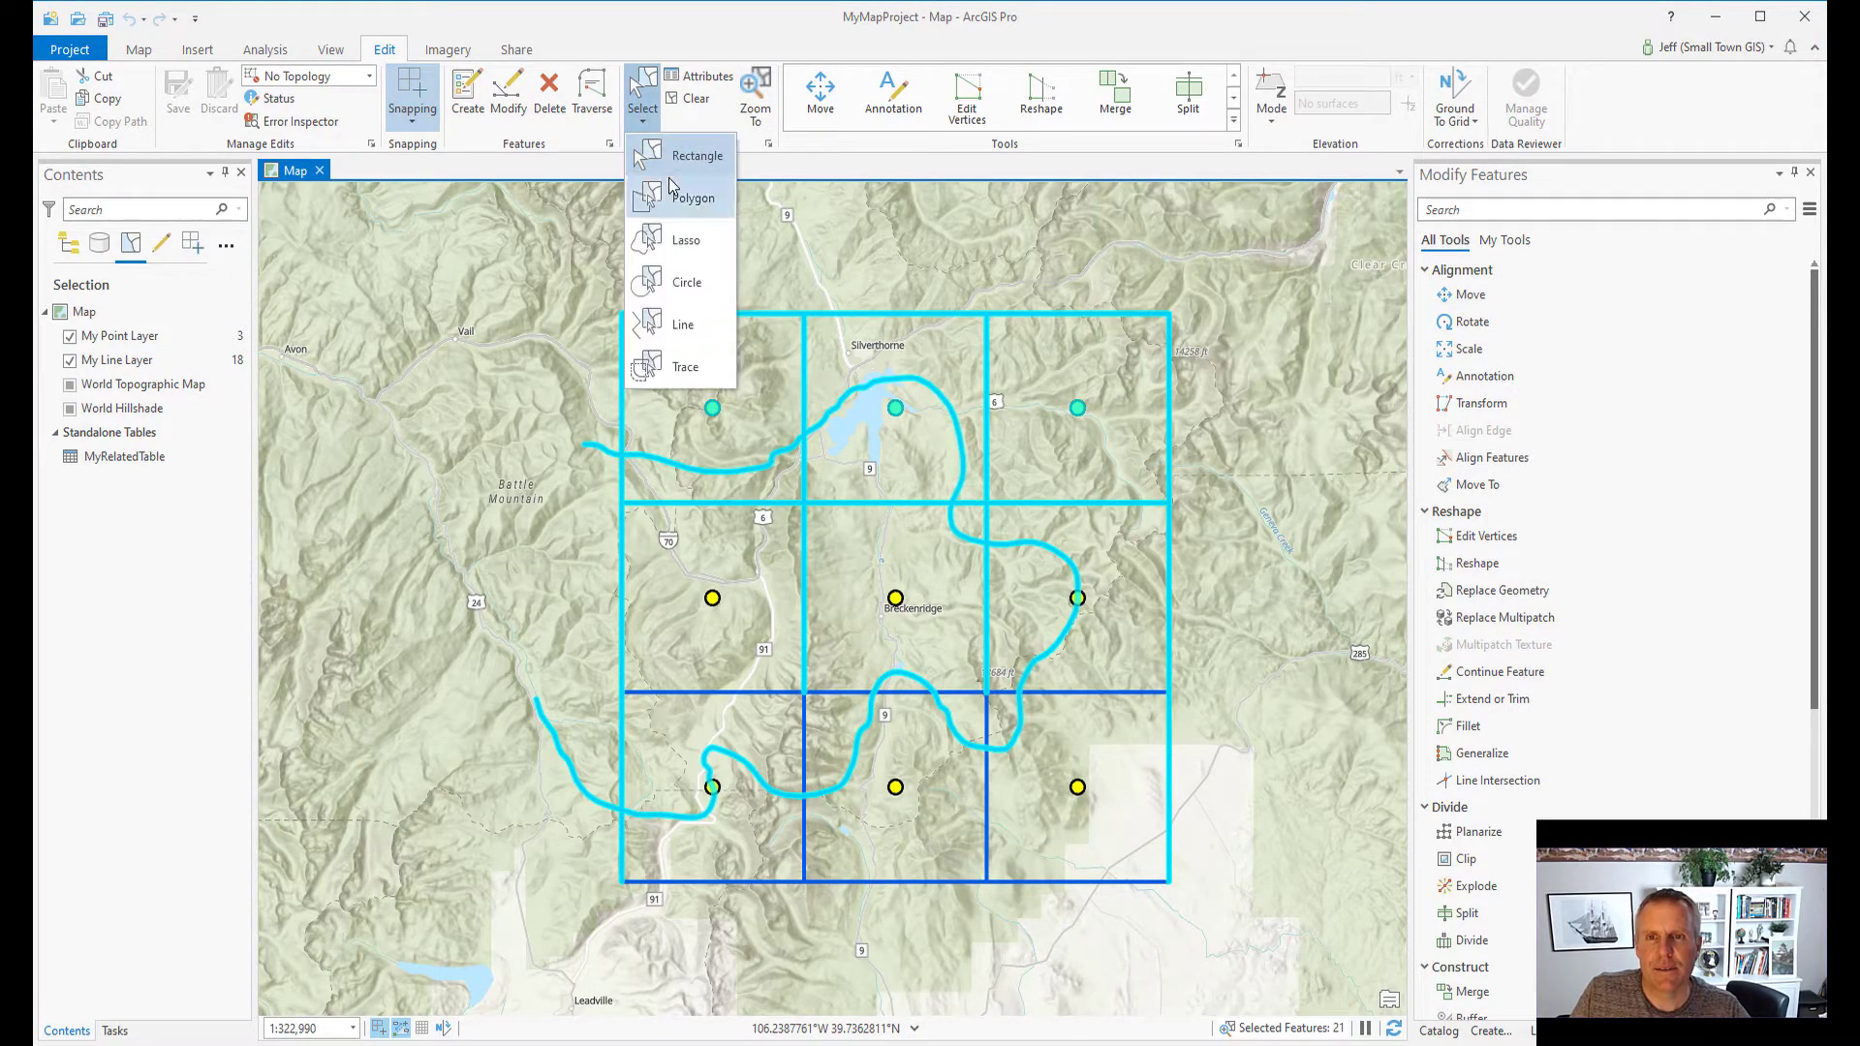
pyautogui.click(768, 144)
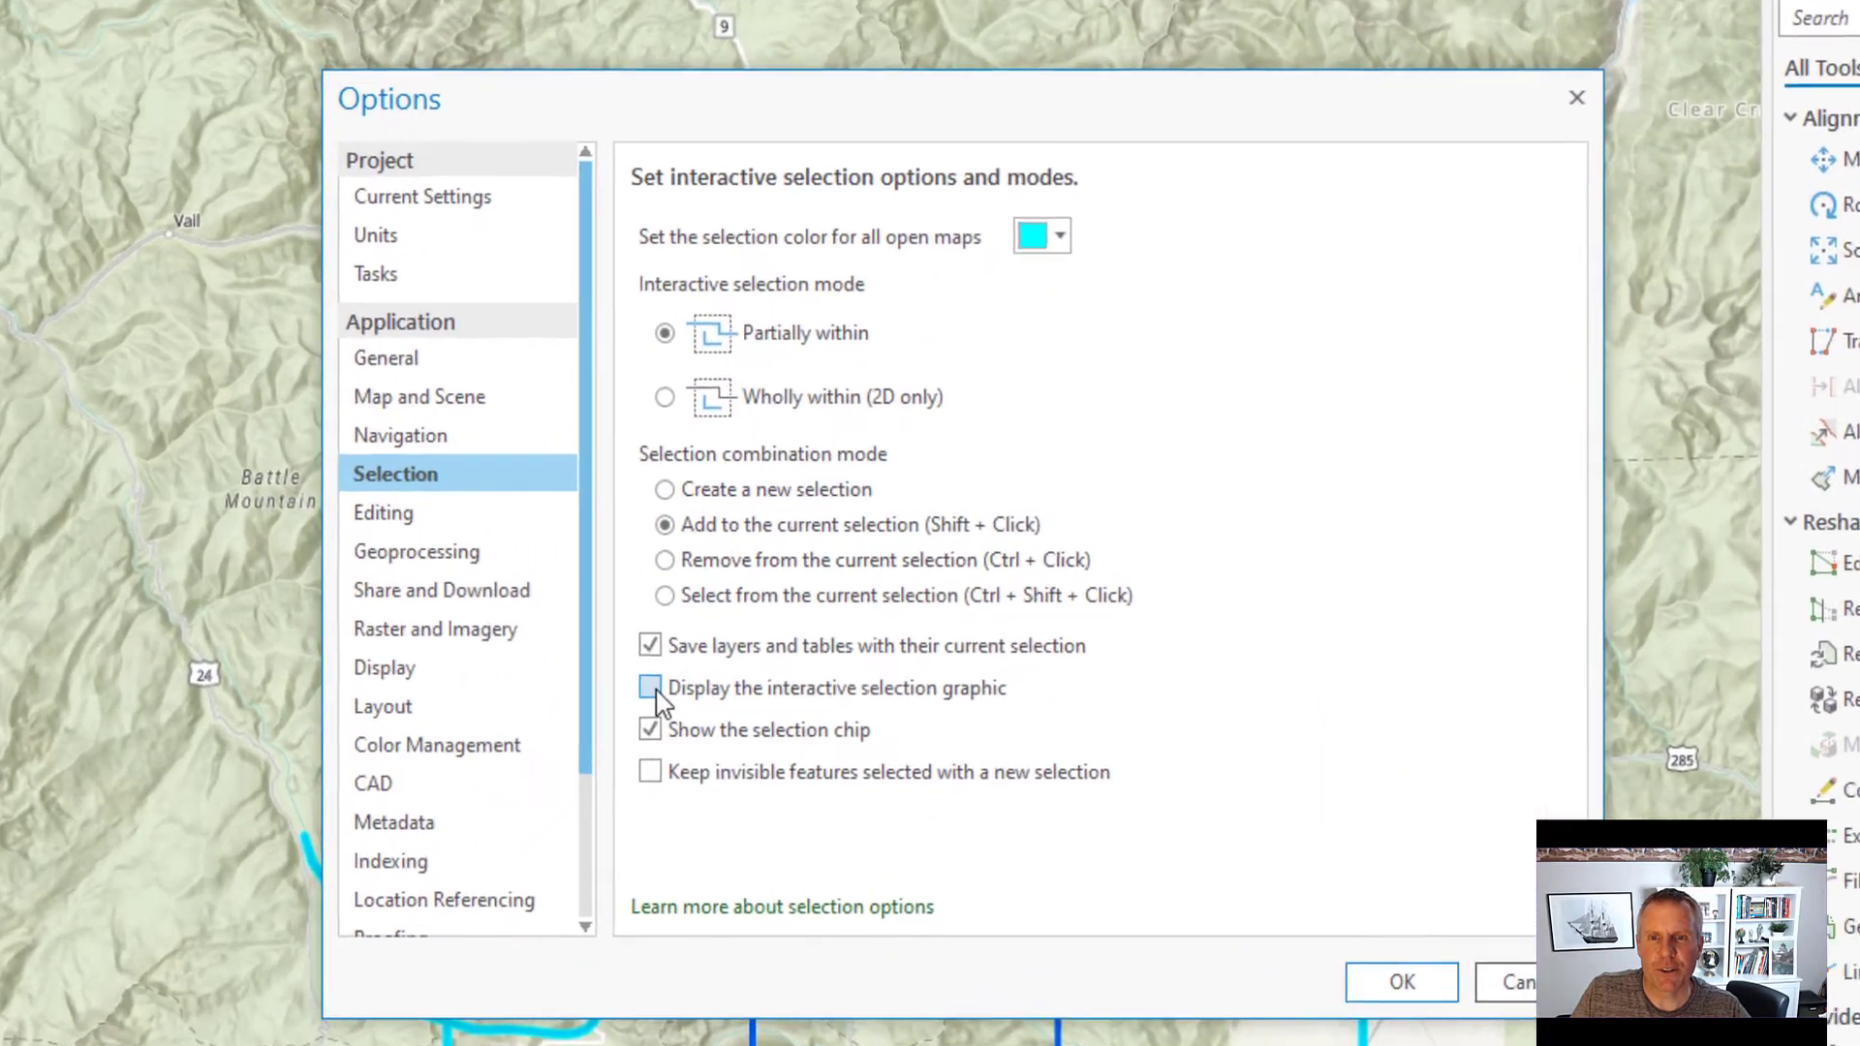
pyautogui.click(650, 687)
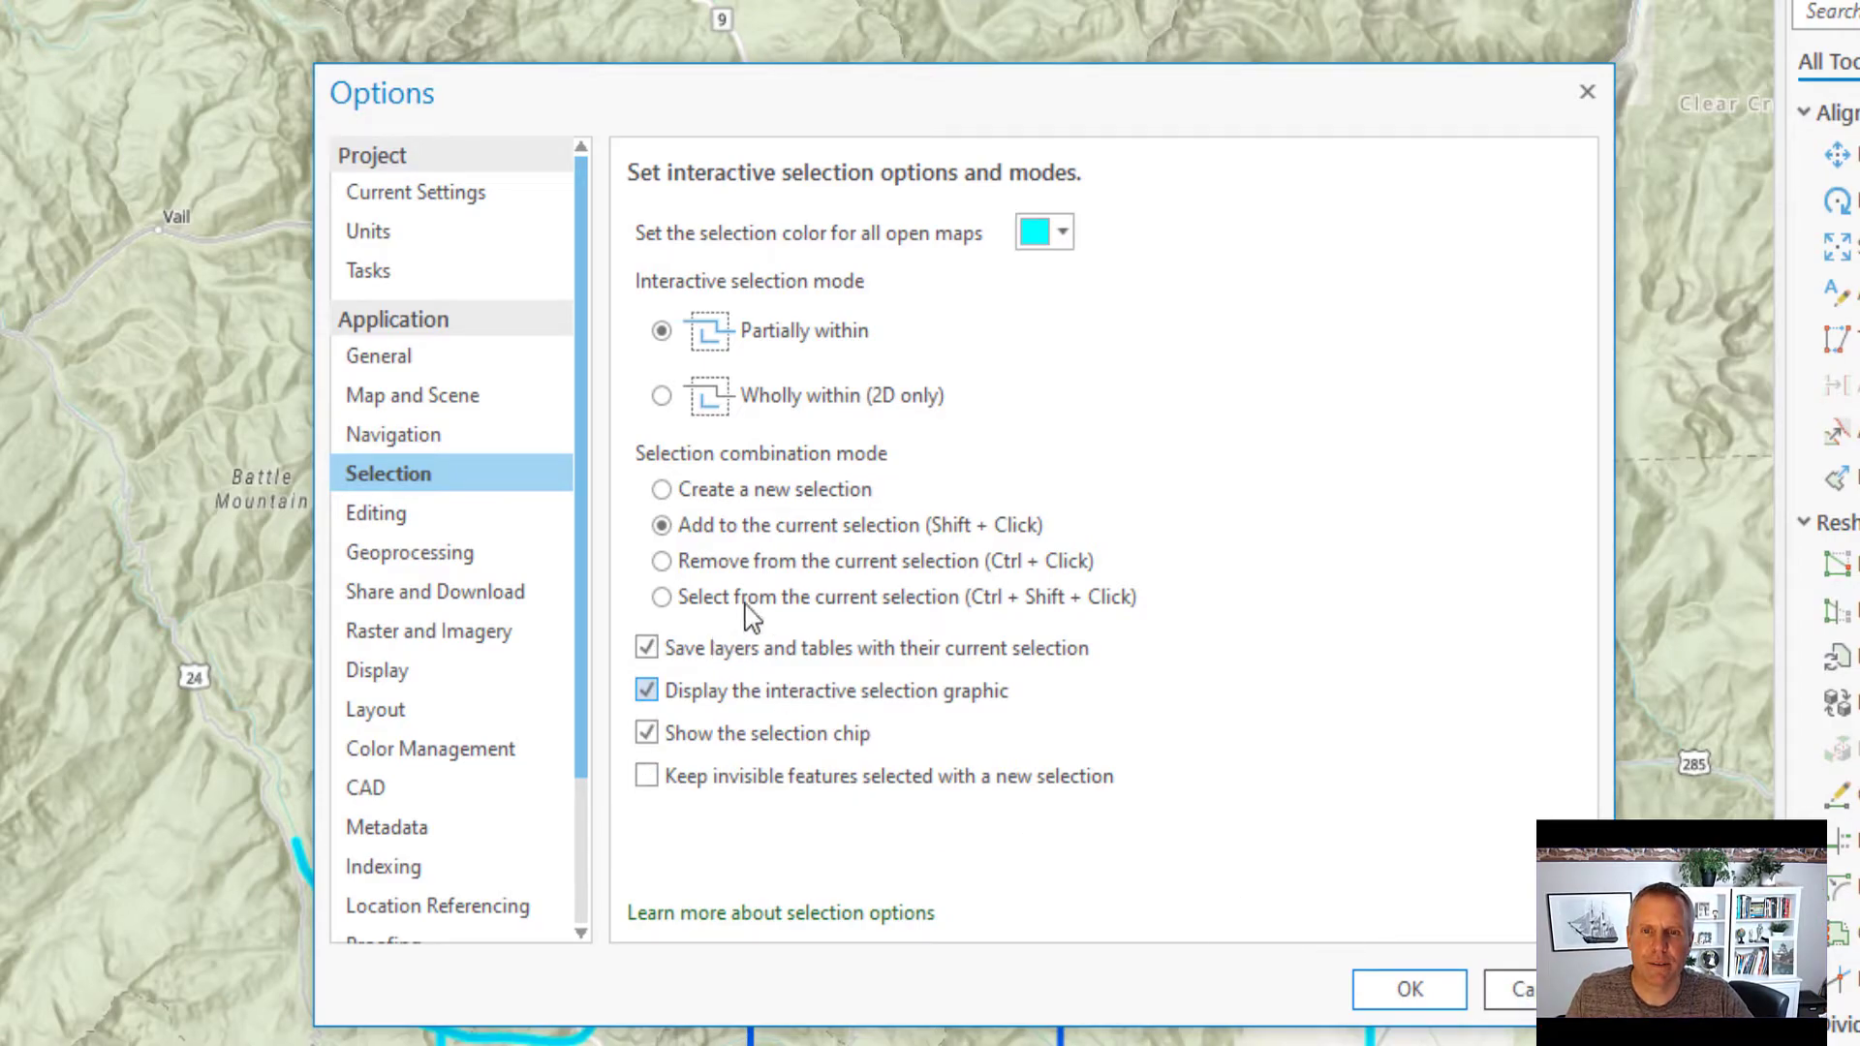
pyautogui.click(661, 489)
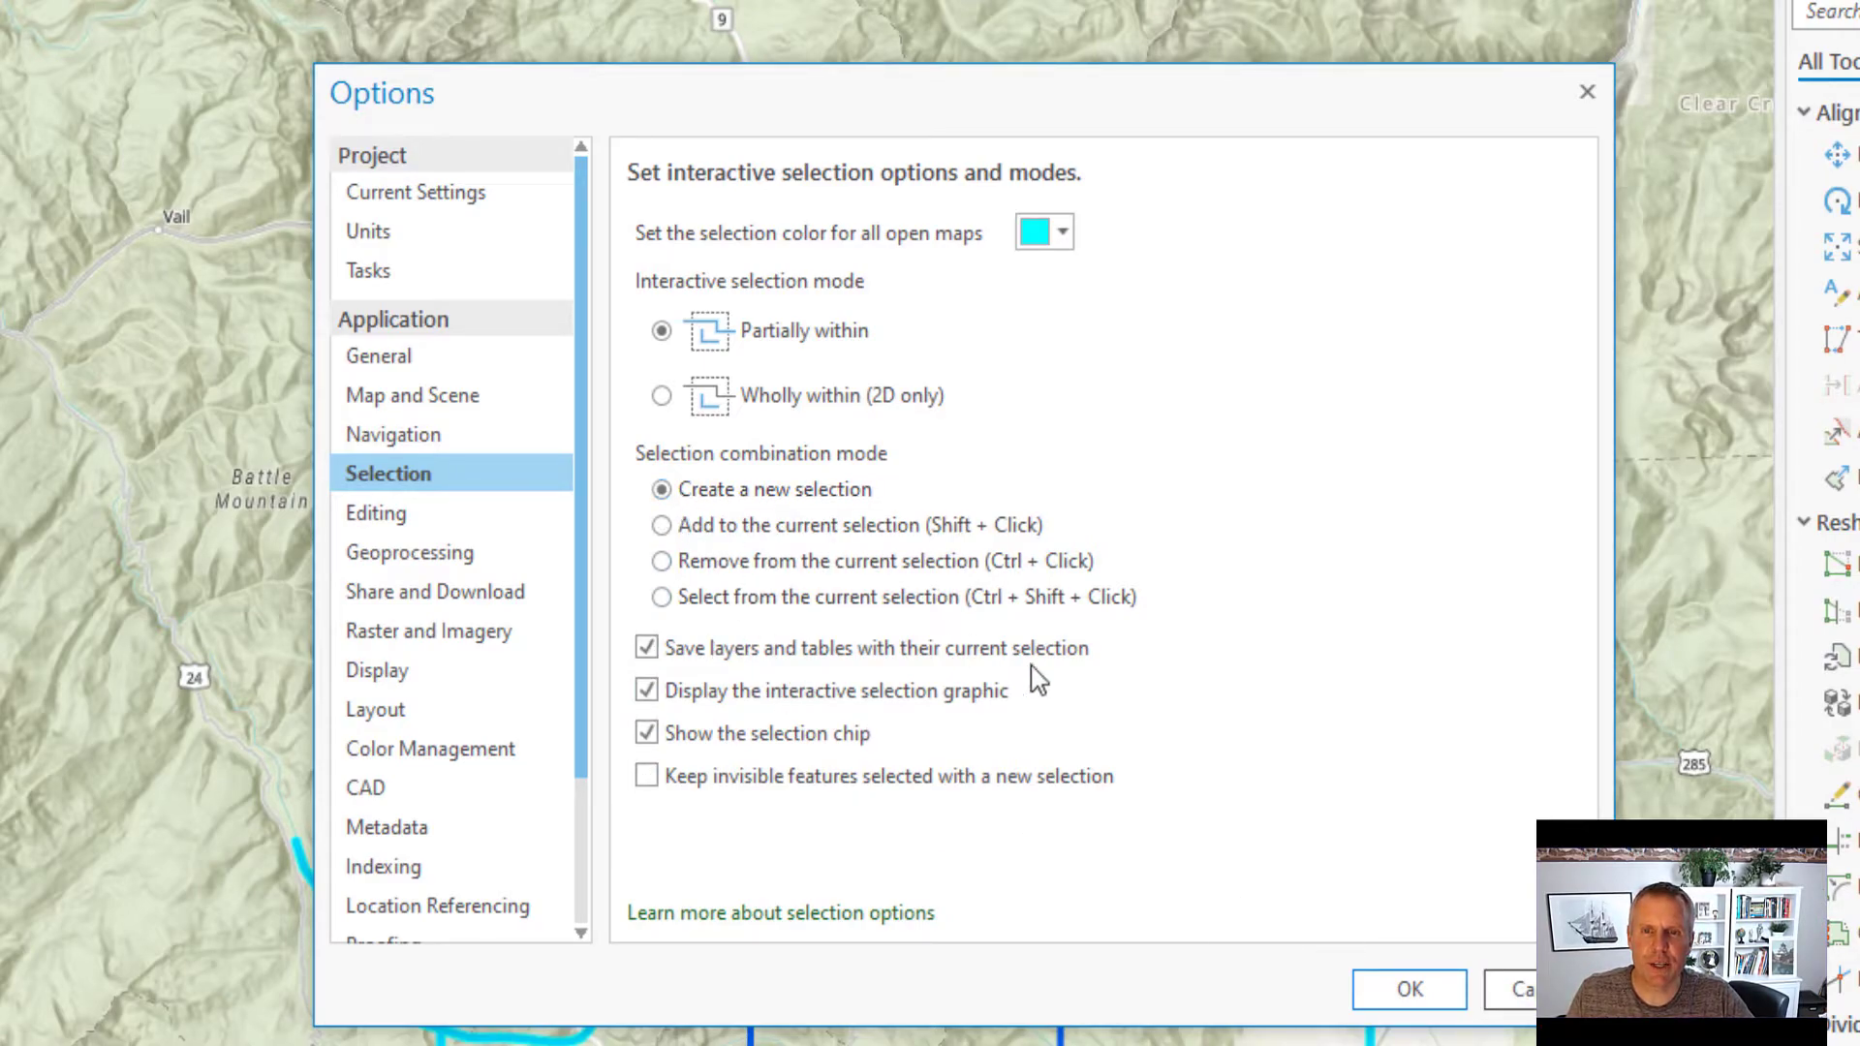
# - Apply the selection options and Shift-box two more grid lines, reaching 23 selected features
pyautogui.click(1426, 999)
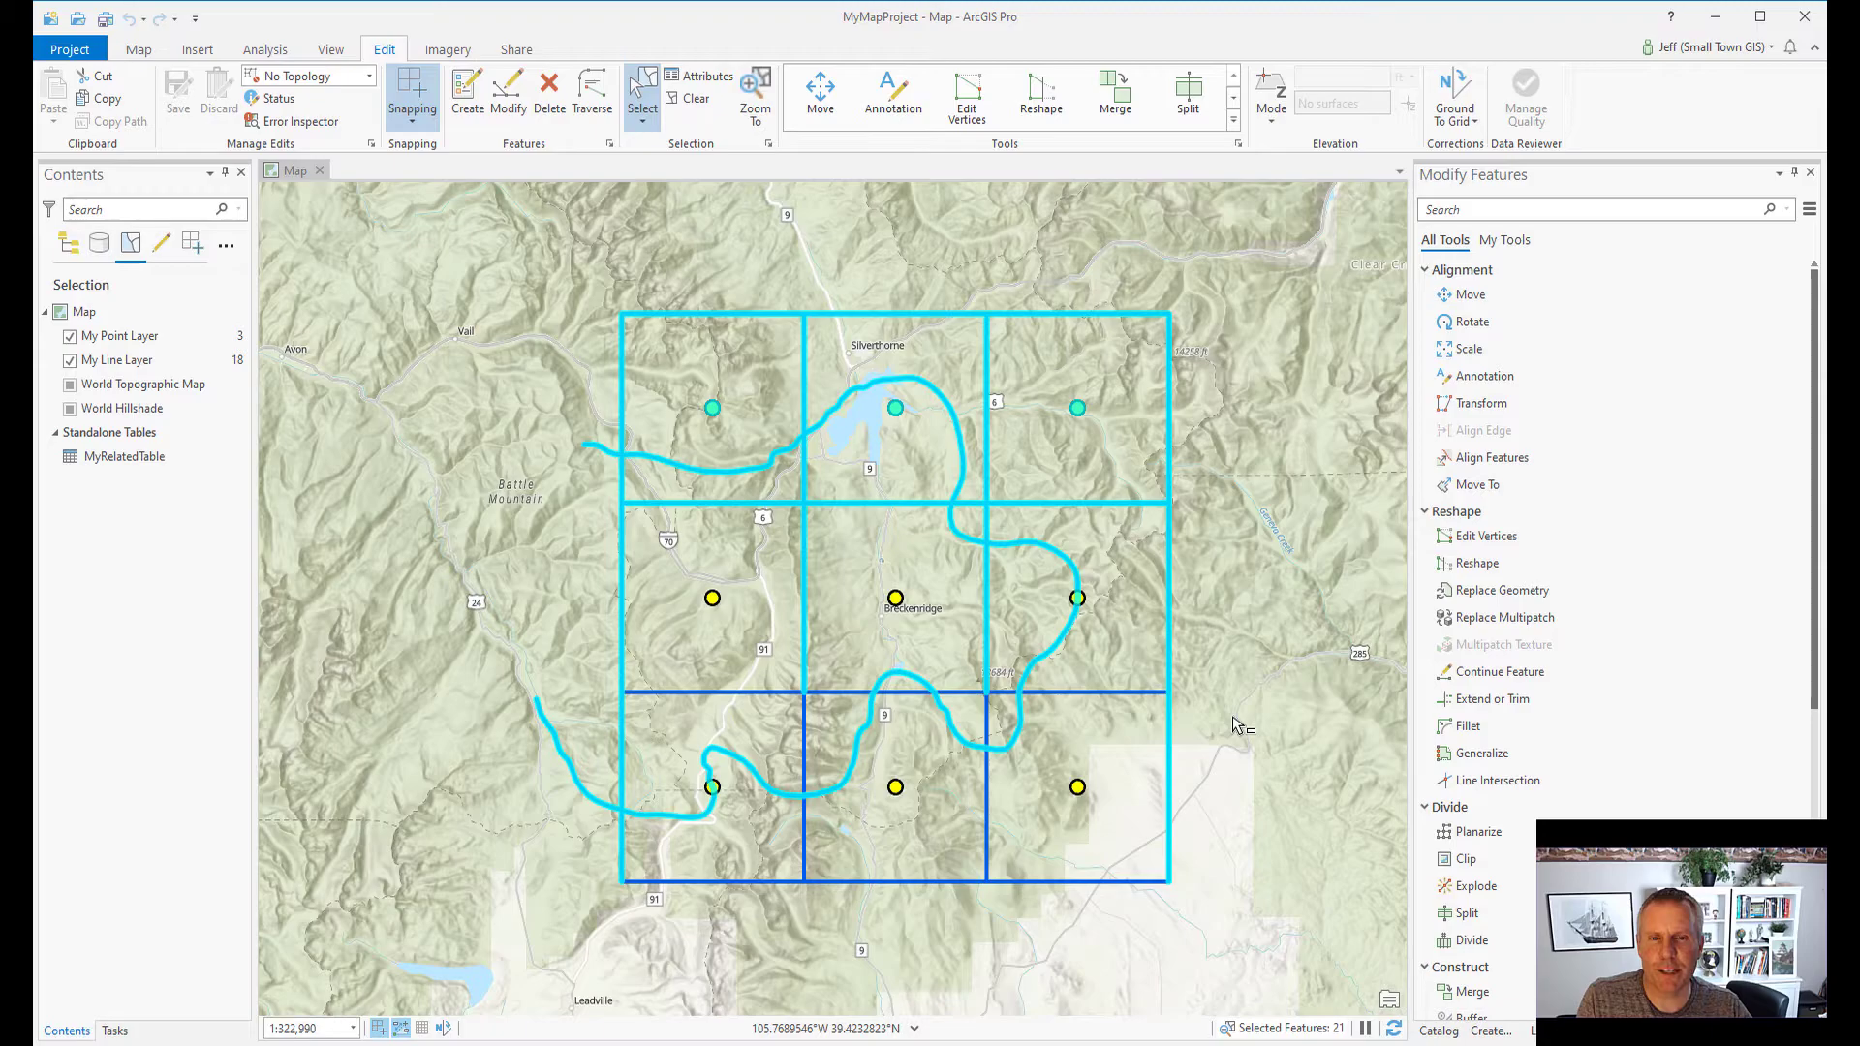
pyautogui.moveTo(1099, 675); pyautogui.dragTo(1121, 725)
pyautogui.moveTo(971, 790); pyautogui.dragTo(997, 811)
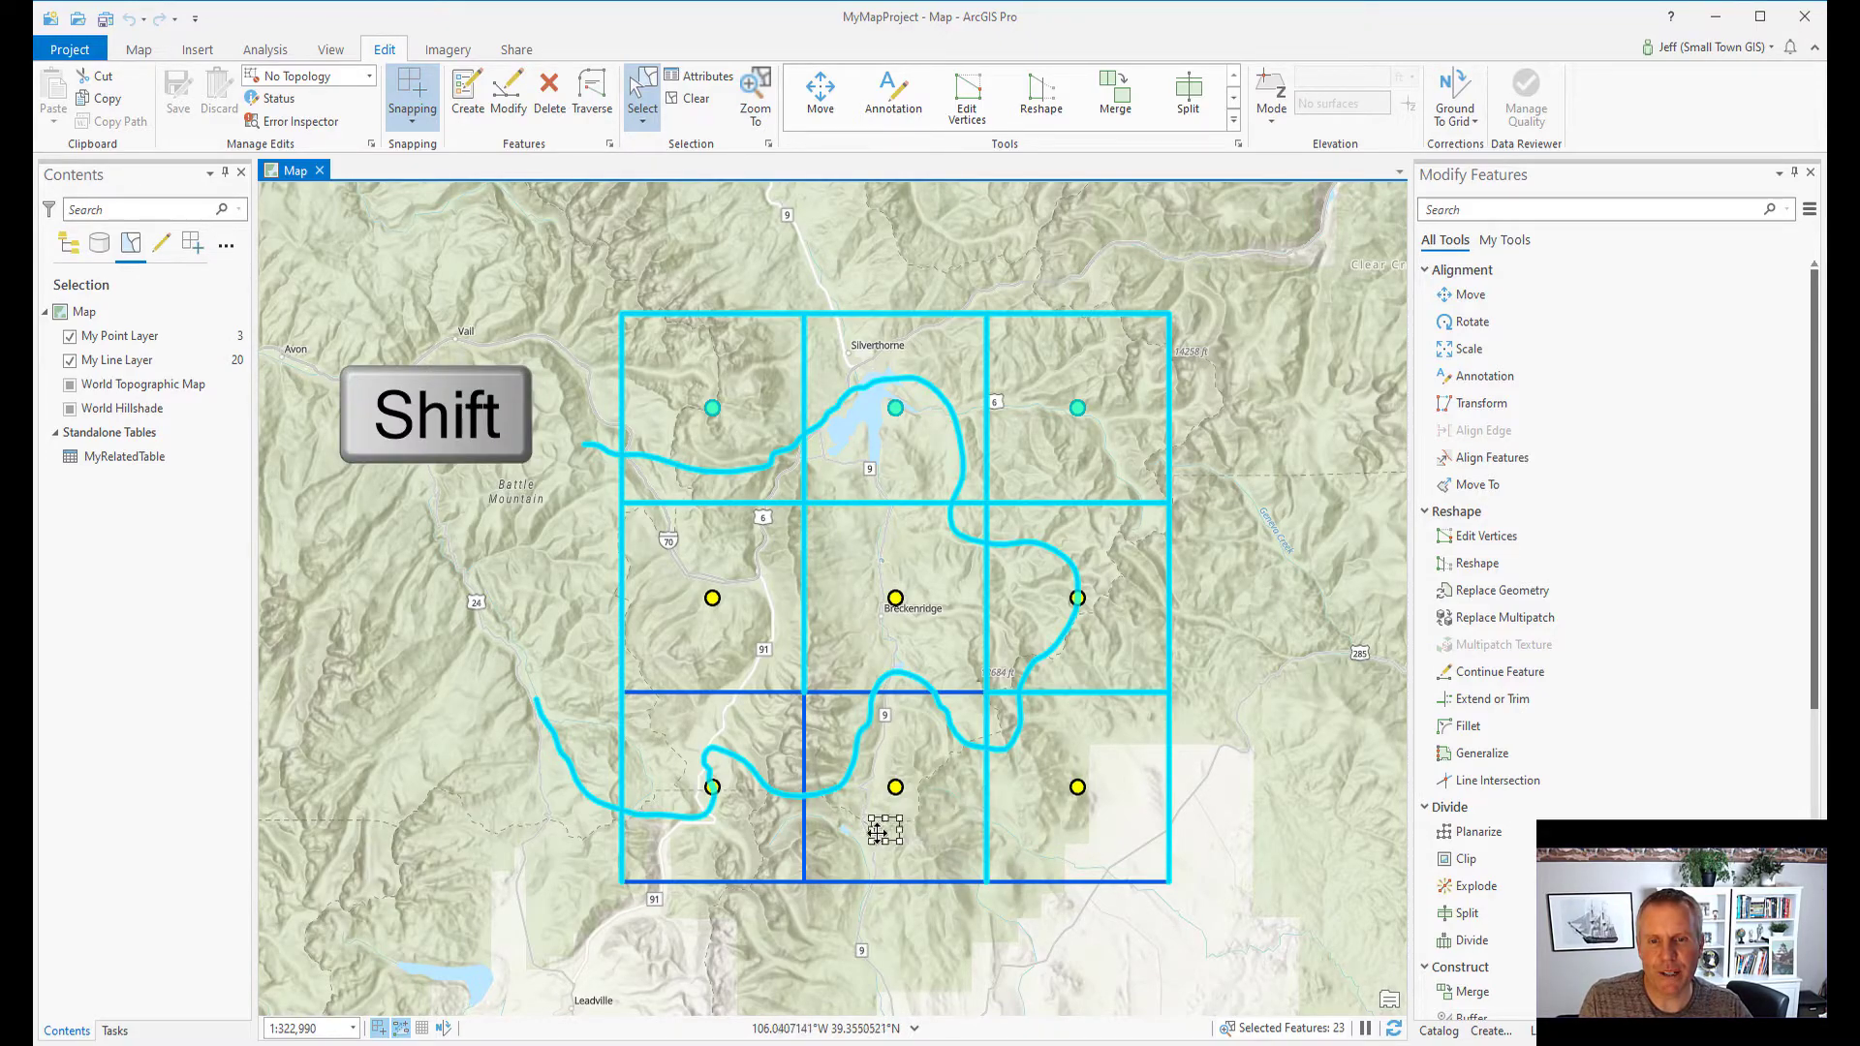
# - Shift-click the bottom-middle cell's vertical grid line, raising the selection to 24 features
pyautogui.keyDown('shift'); pyautogui.click(804, 839); pyautogui.keyUp('shift')
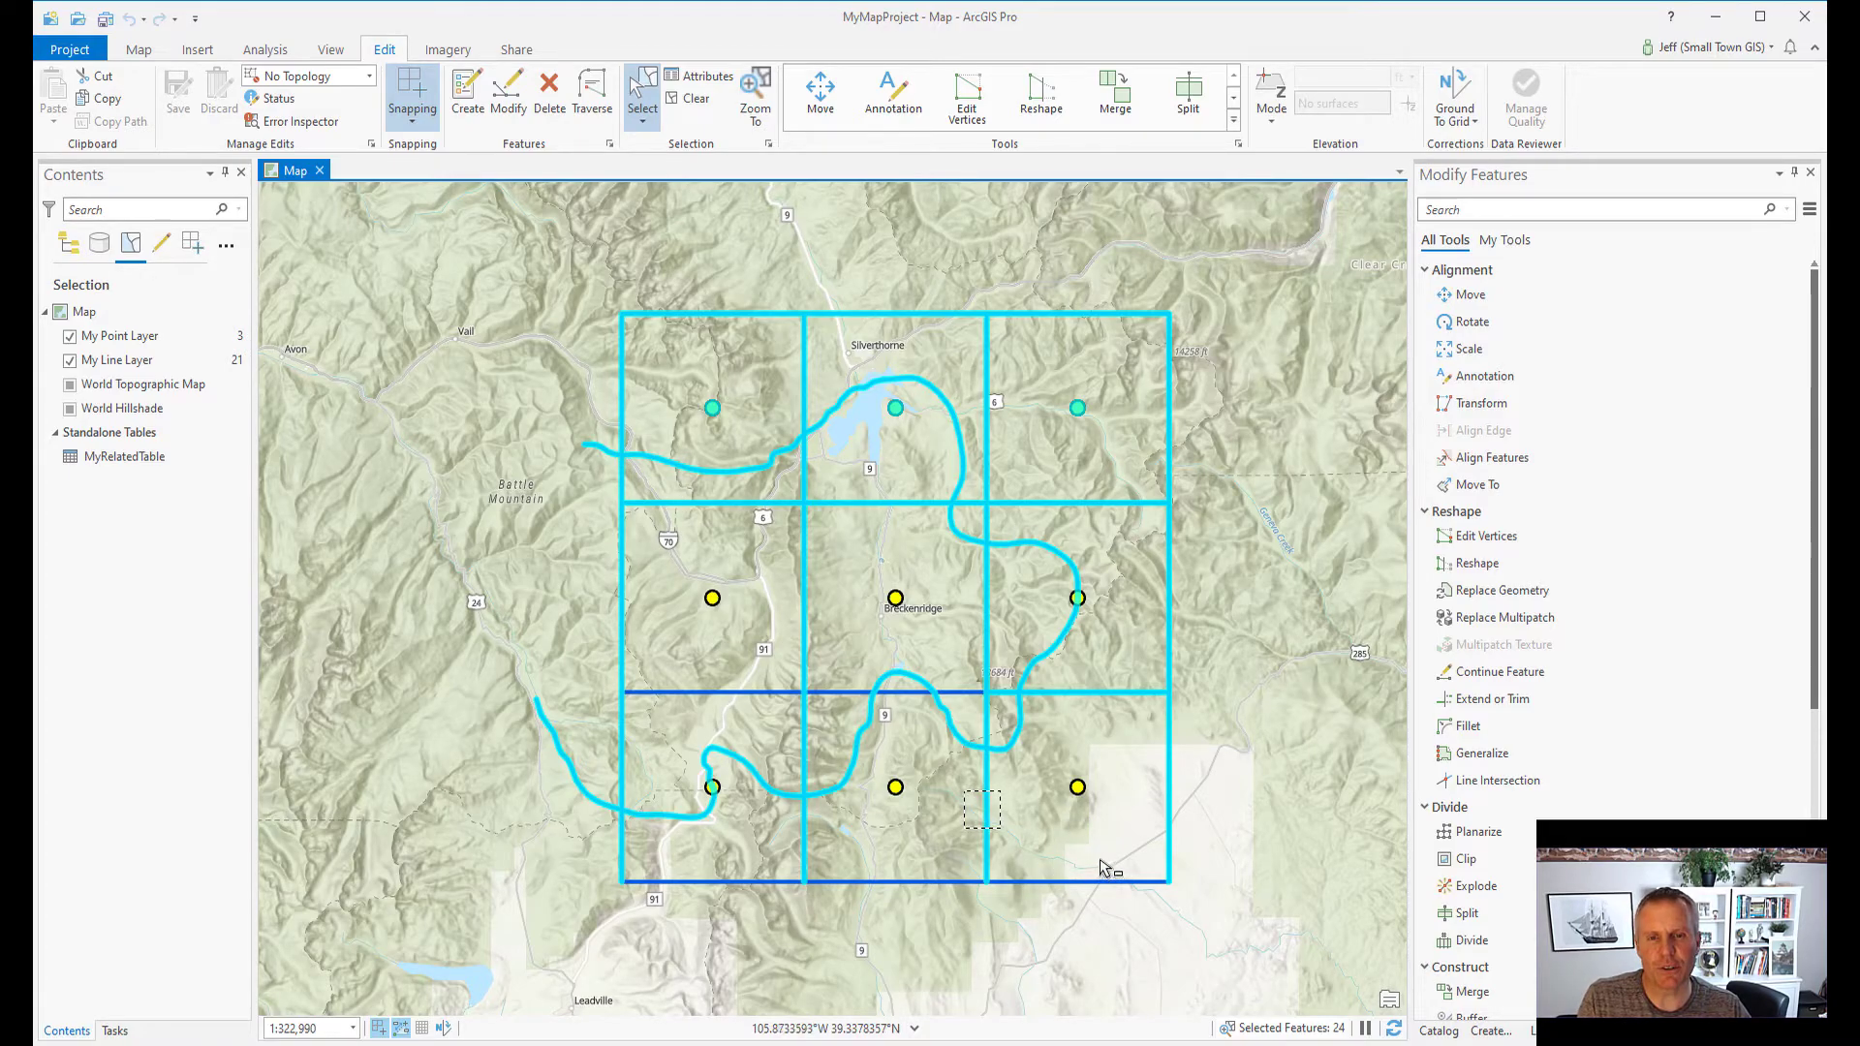
# - Ctrl-click three lower-right grid lines (bottom vertical, right edge, top edge) to deselect them
pyautogui.keyDown('ctrl'); pyautogui.click(986, 849); pyautogui.keyUp('ctrl')
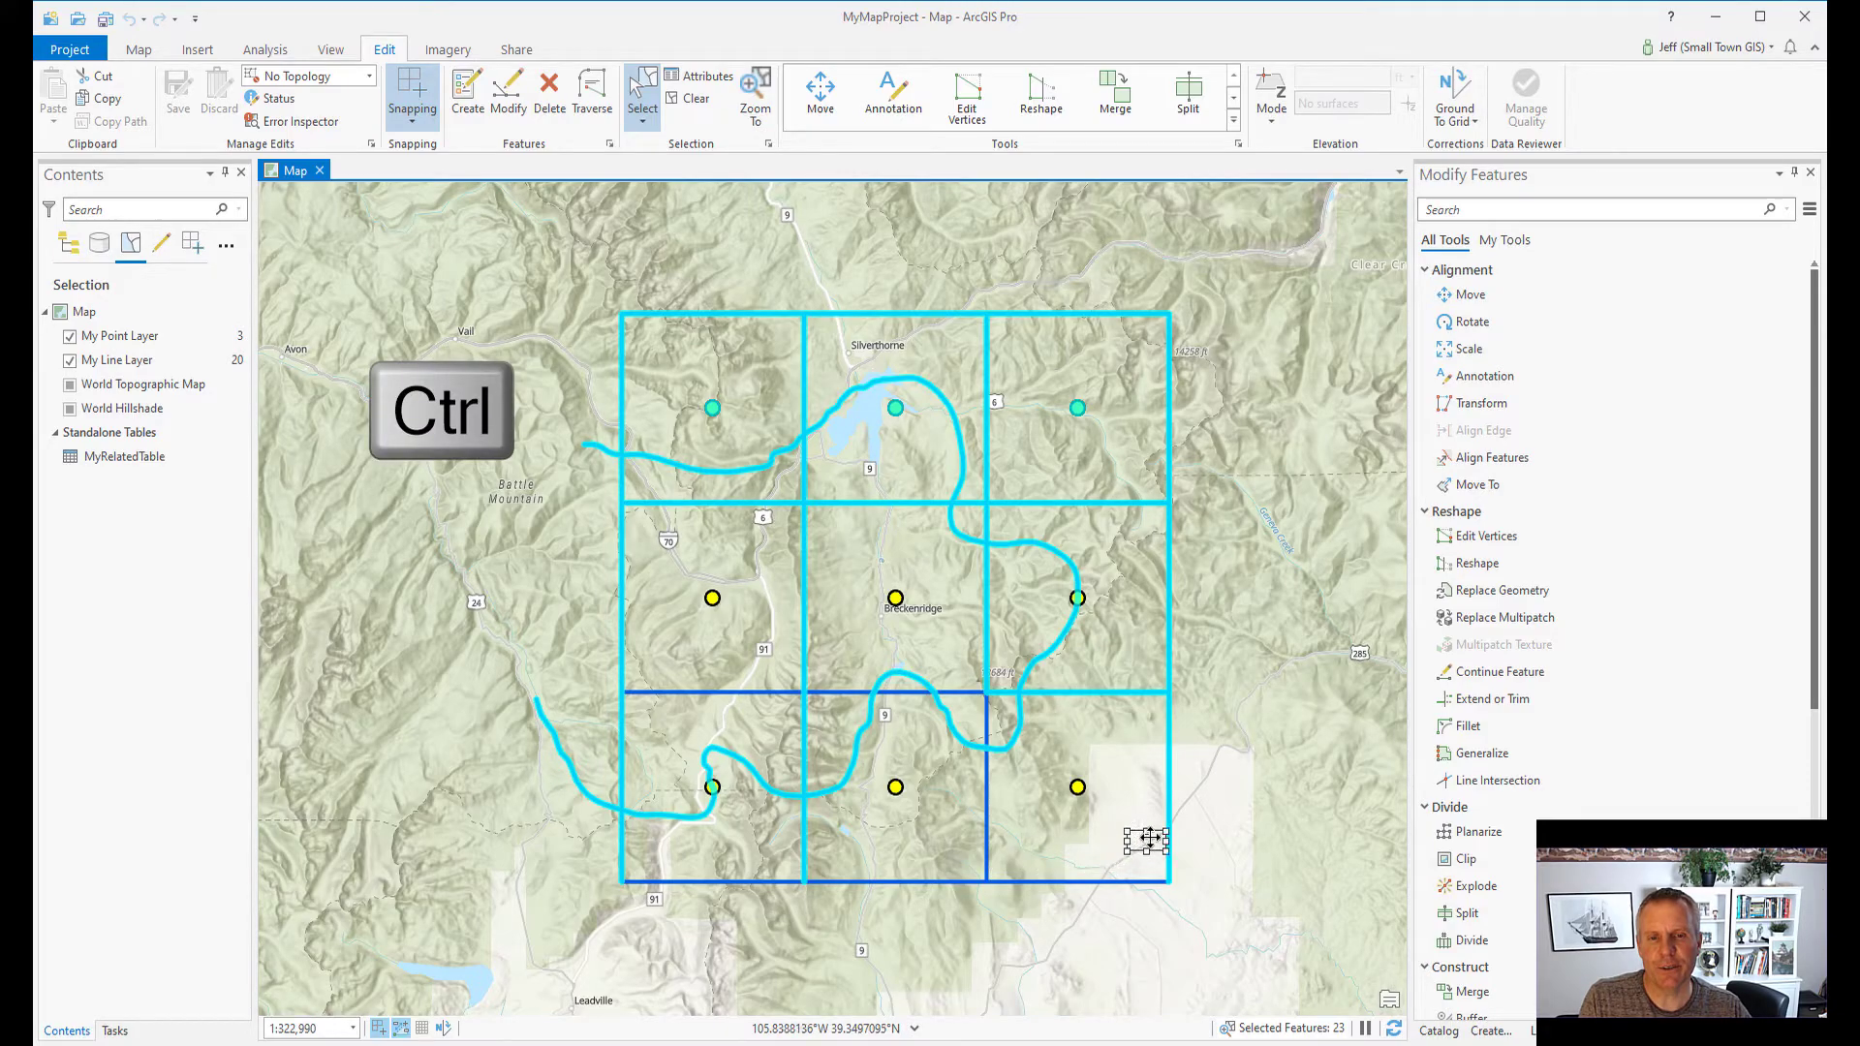
pyautogui.keyDown('ctrl'); pyautogui.click(1168, 793); pyautogui.keyUp('ctrl')
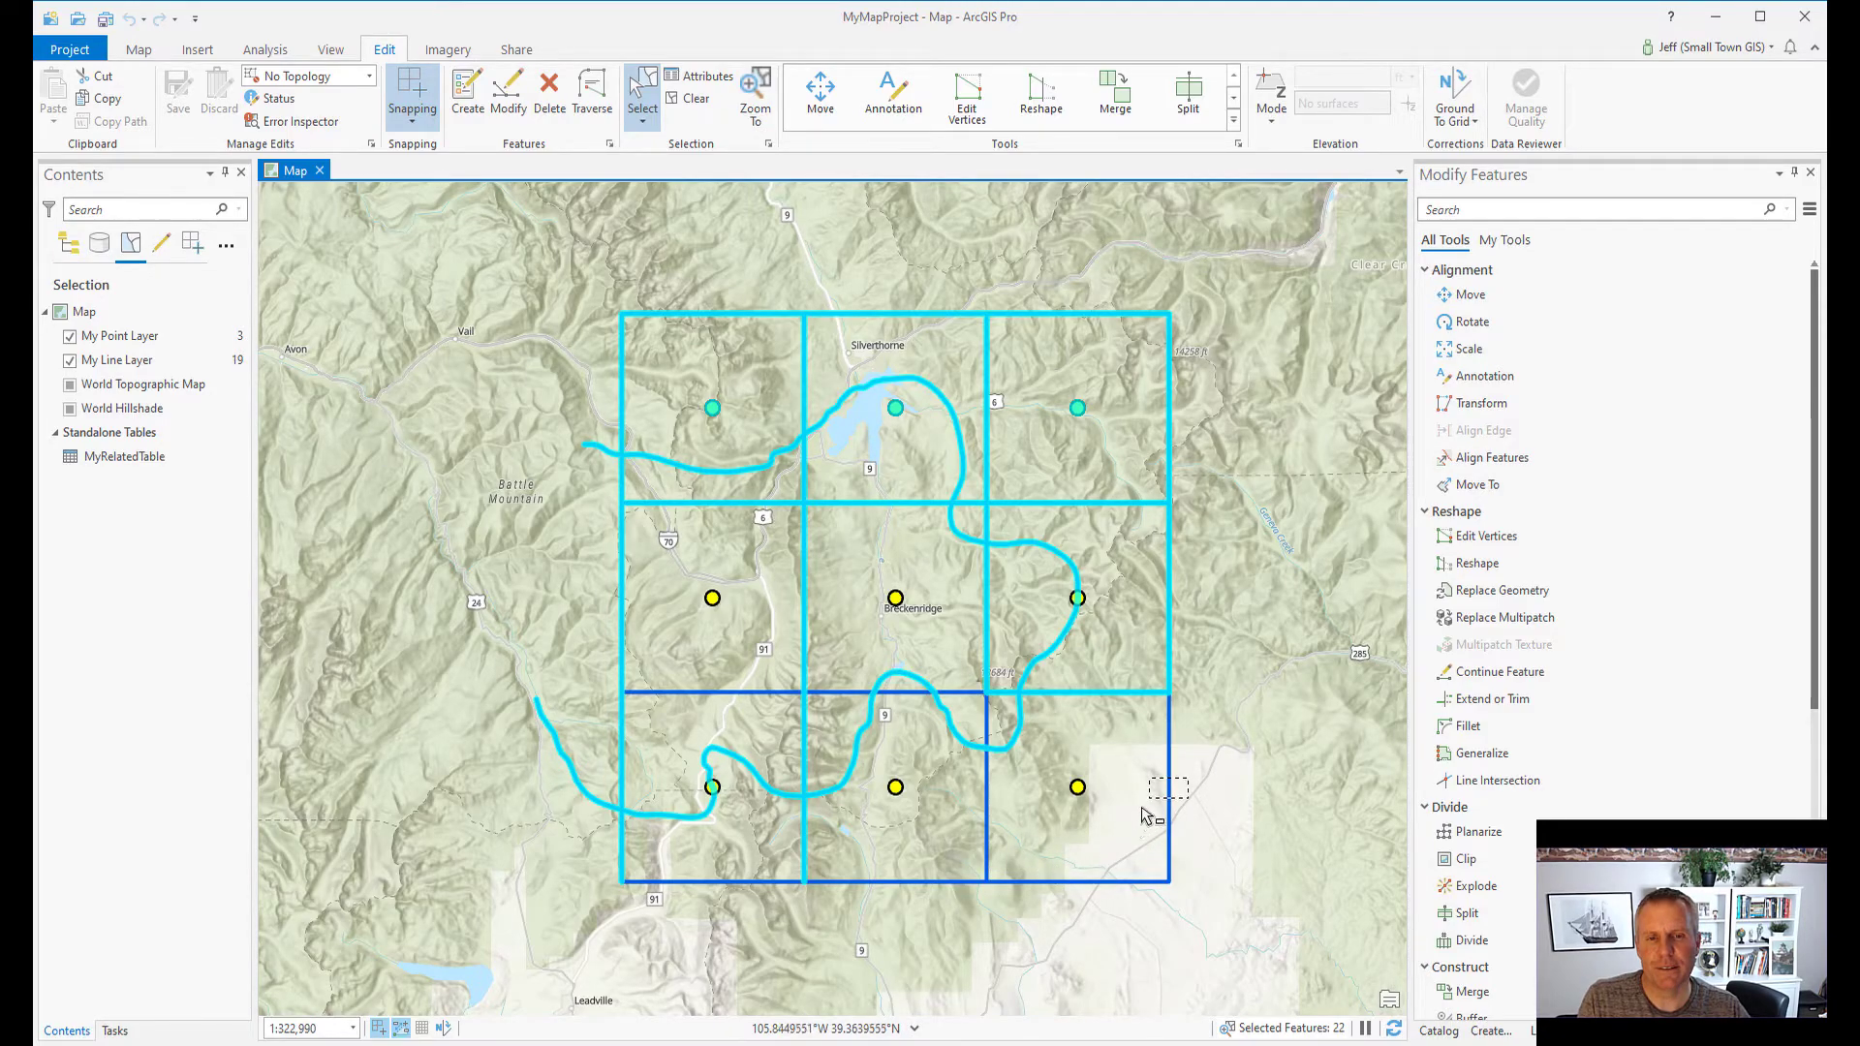
pyautogui.keyDown('ctrl'); pyautogui.click(1094, 689); pyautogui.keyUp('ctrl')
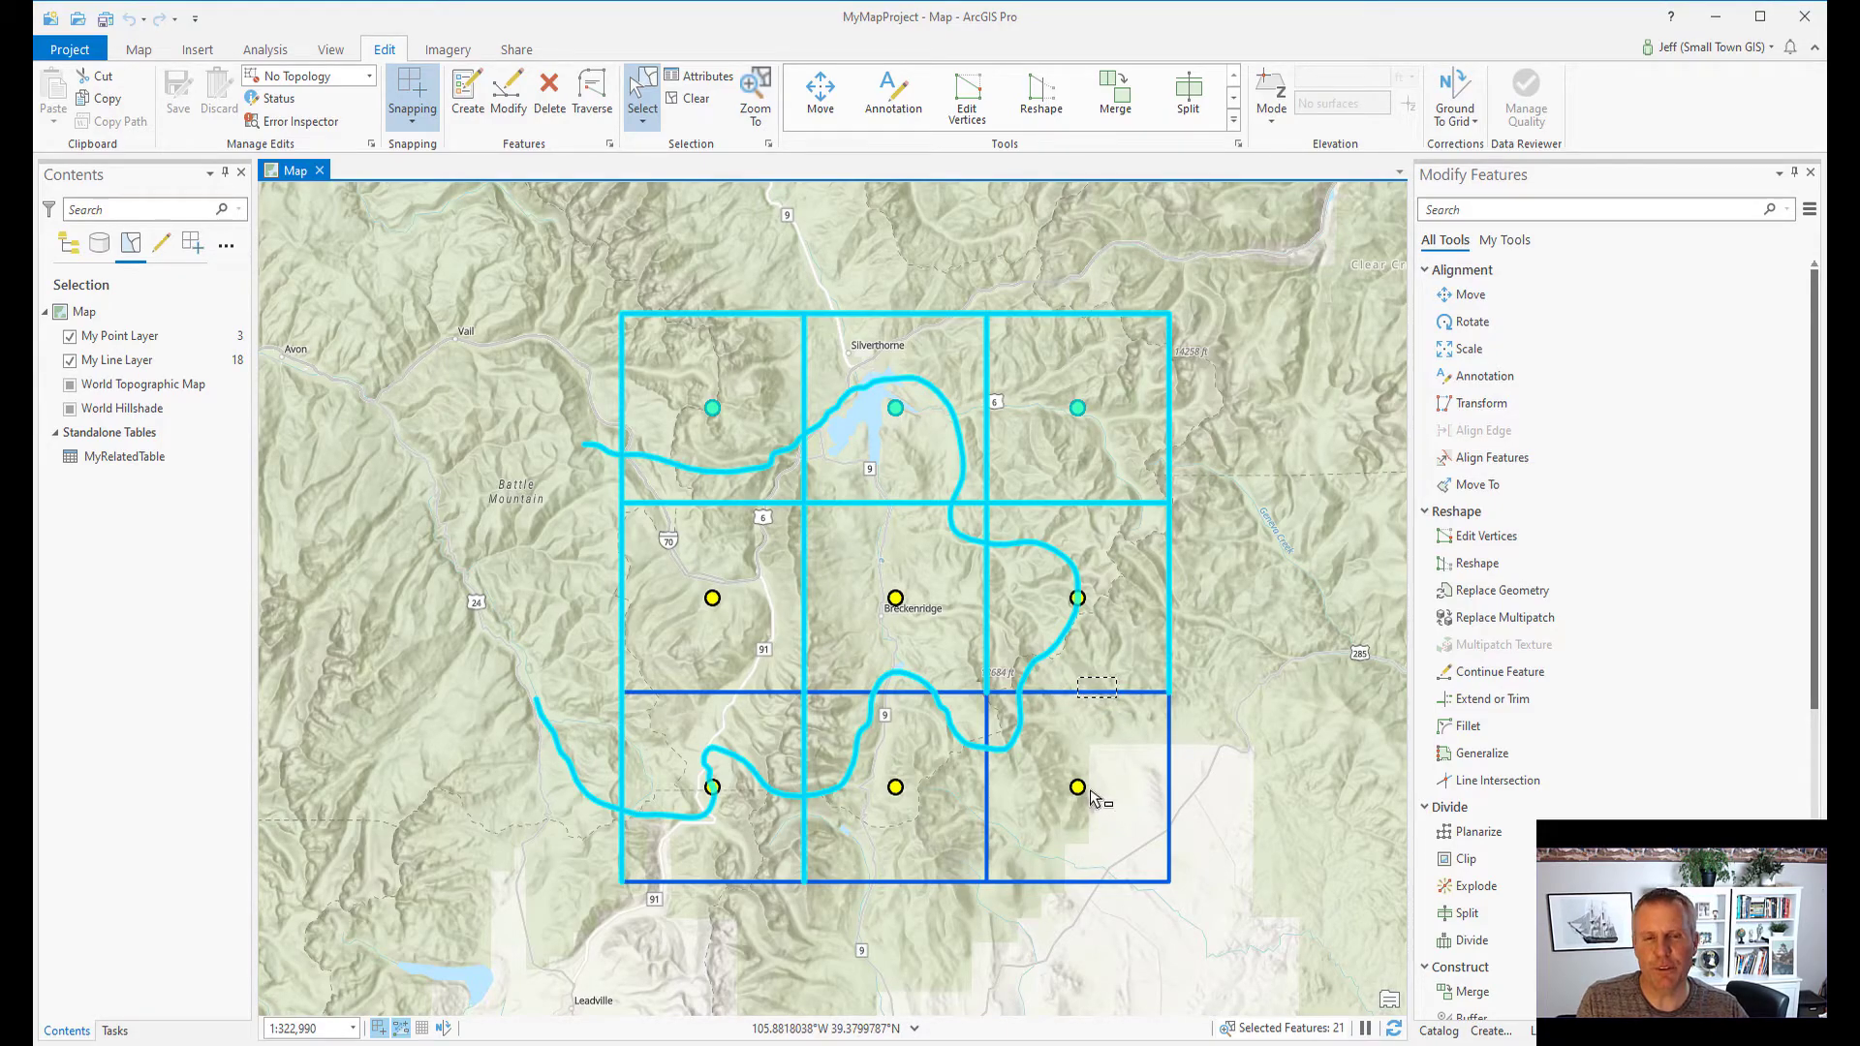
# - Box-select the top two rows, then Ctrl+Shift-box the lower area to keep 7 line features
pyautogui.moveTo(504, 250); pyautogui.dragTo(1222, 664)
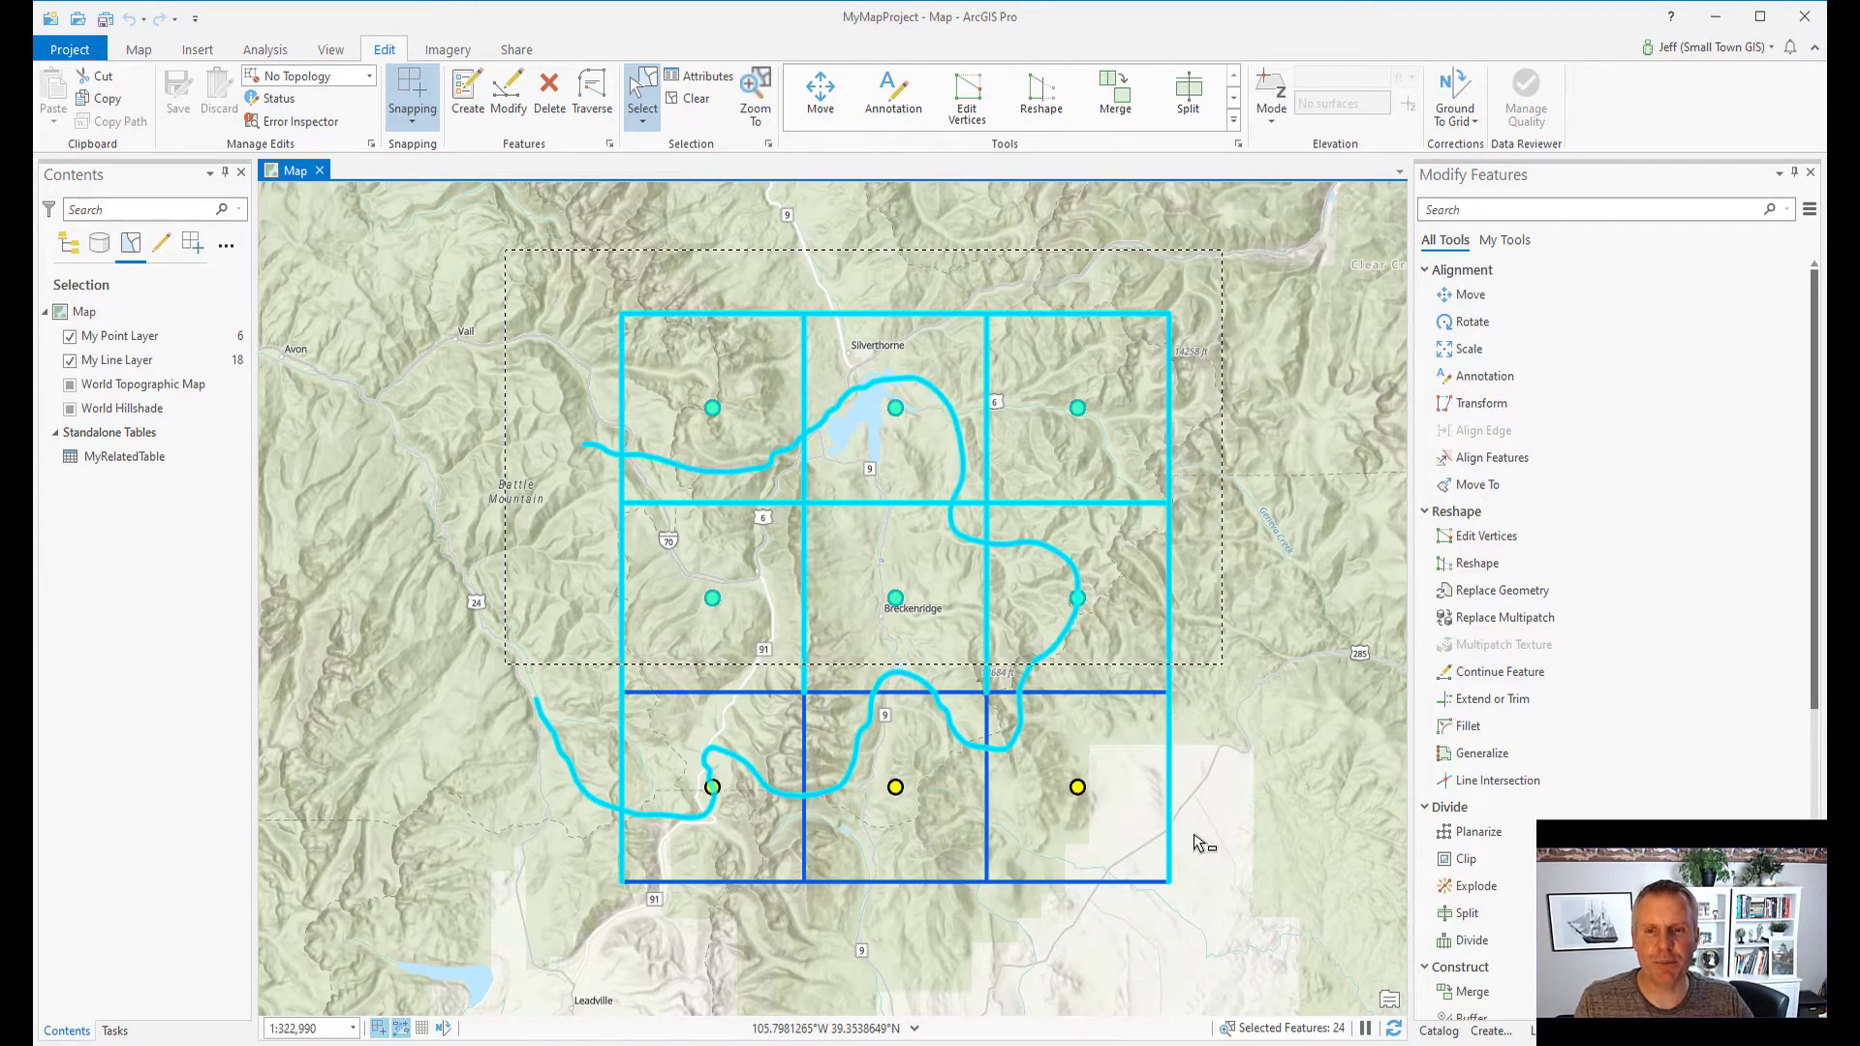
pyautogui.moveTo(433, 633); pyautogui.dragTo(841, 784)
pyautogui.moveTo(938, 822); pyautogui.dragTo(1281, 870)
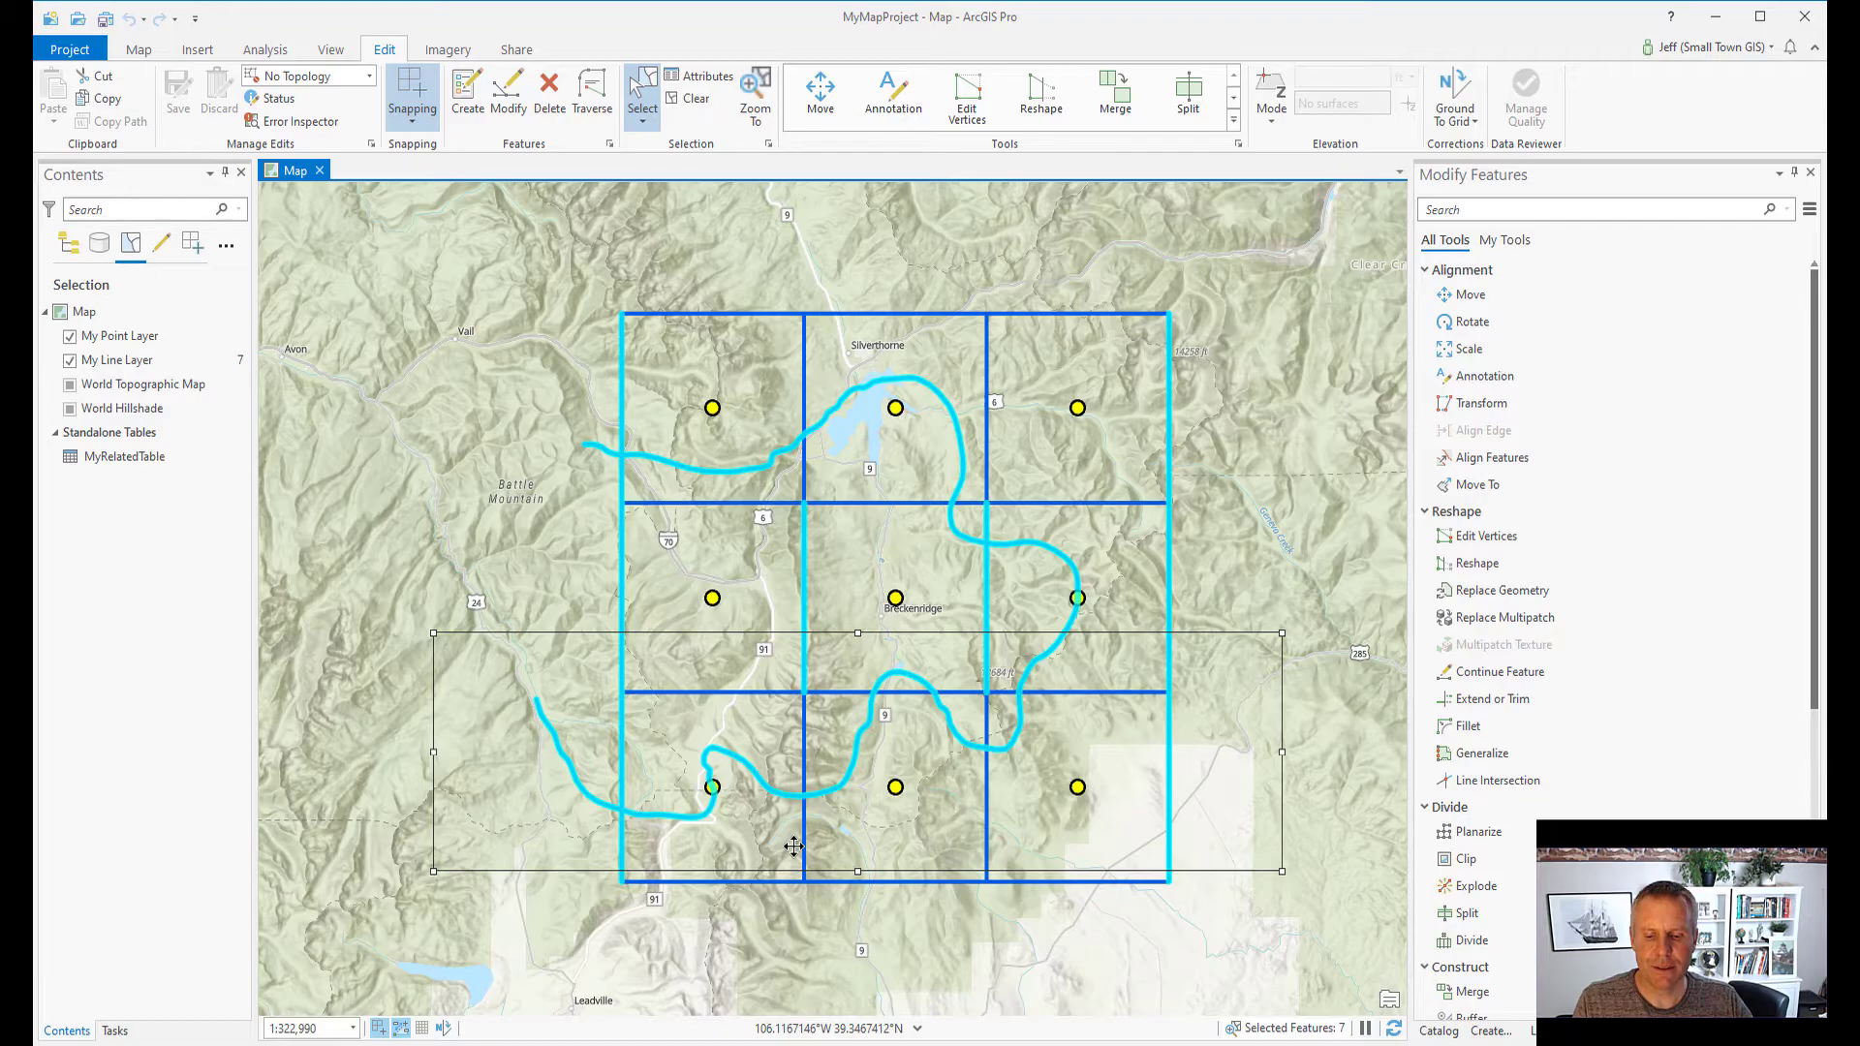
# - Move the Ctrl+Shift selection box up over the top grid row, selecting 3 points and 11 lines
pyautogui.hotkey('ctrl', 'shift')
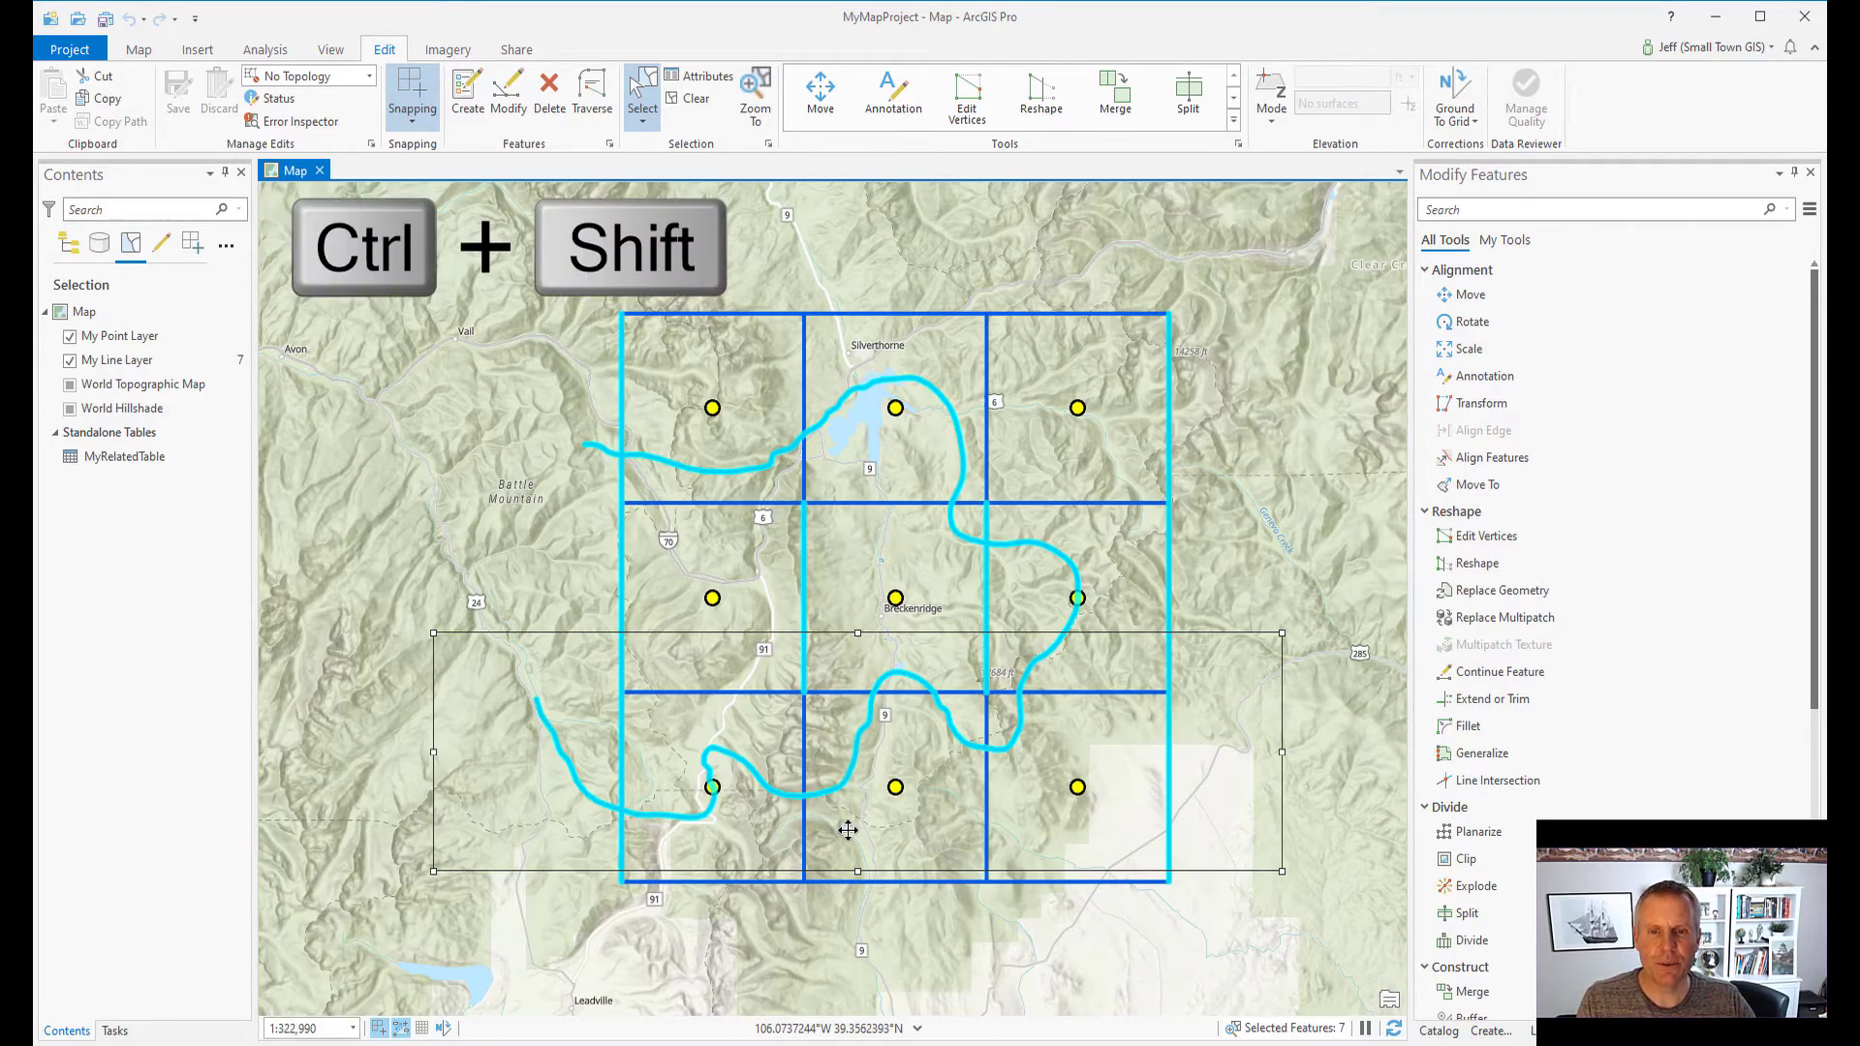
pyautogui.moveTo(847, 830); pyautogui.dragTo(861, 437)
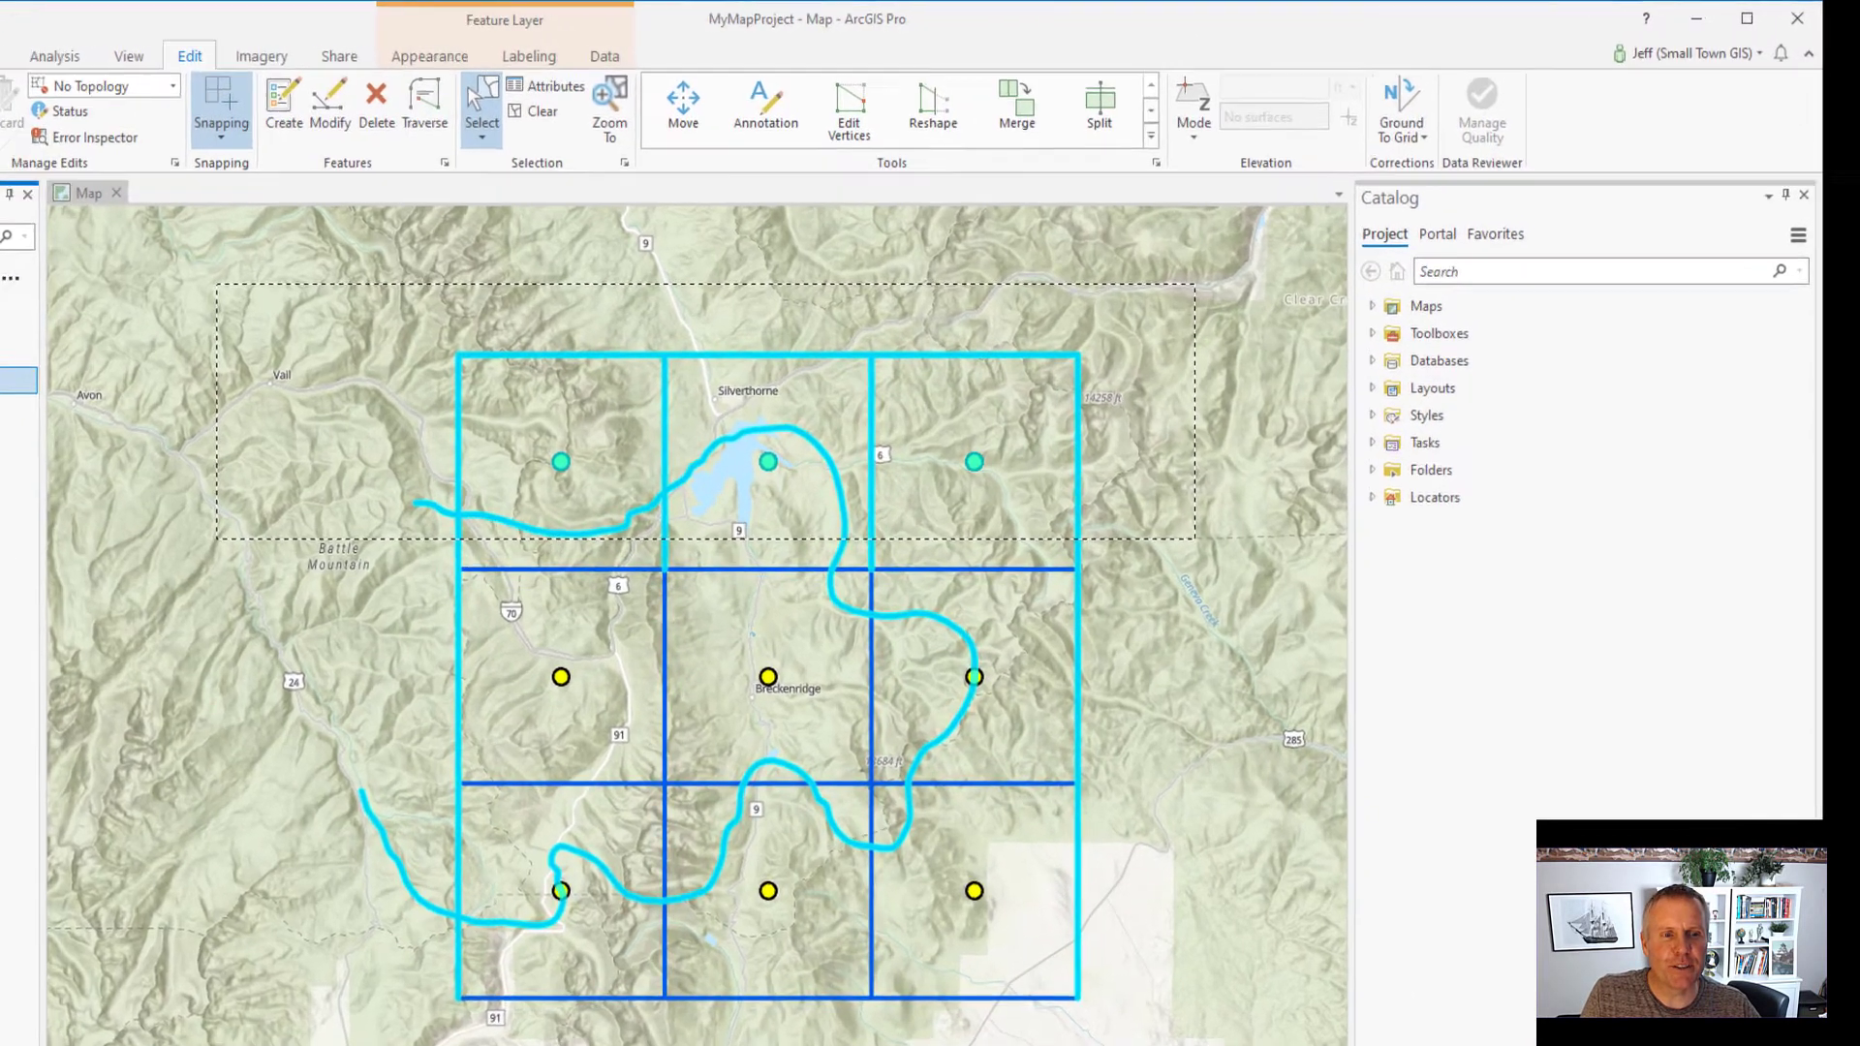
pyautogui.click(695, 76)
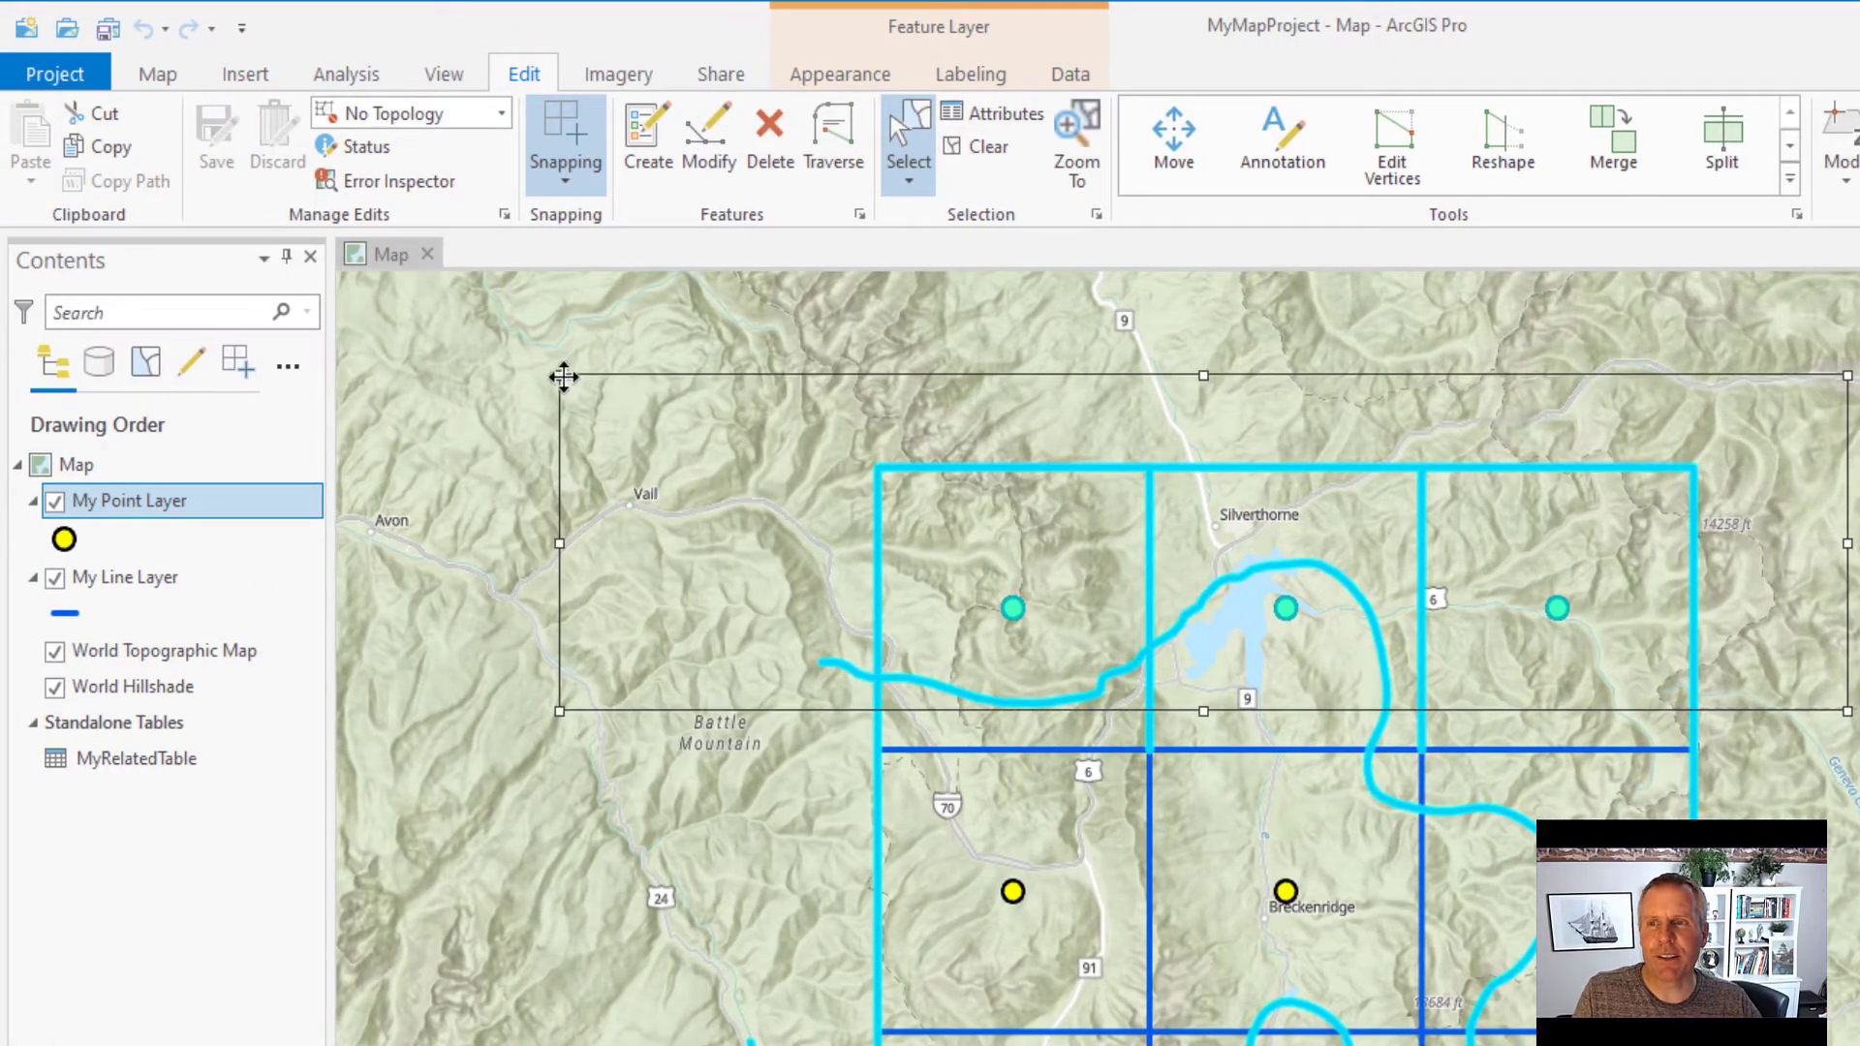
# - Switch the Contents pane to List By Selection for the 14 selected features
pyautogui.click(145, 364)
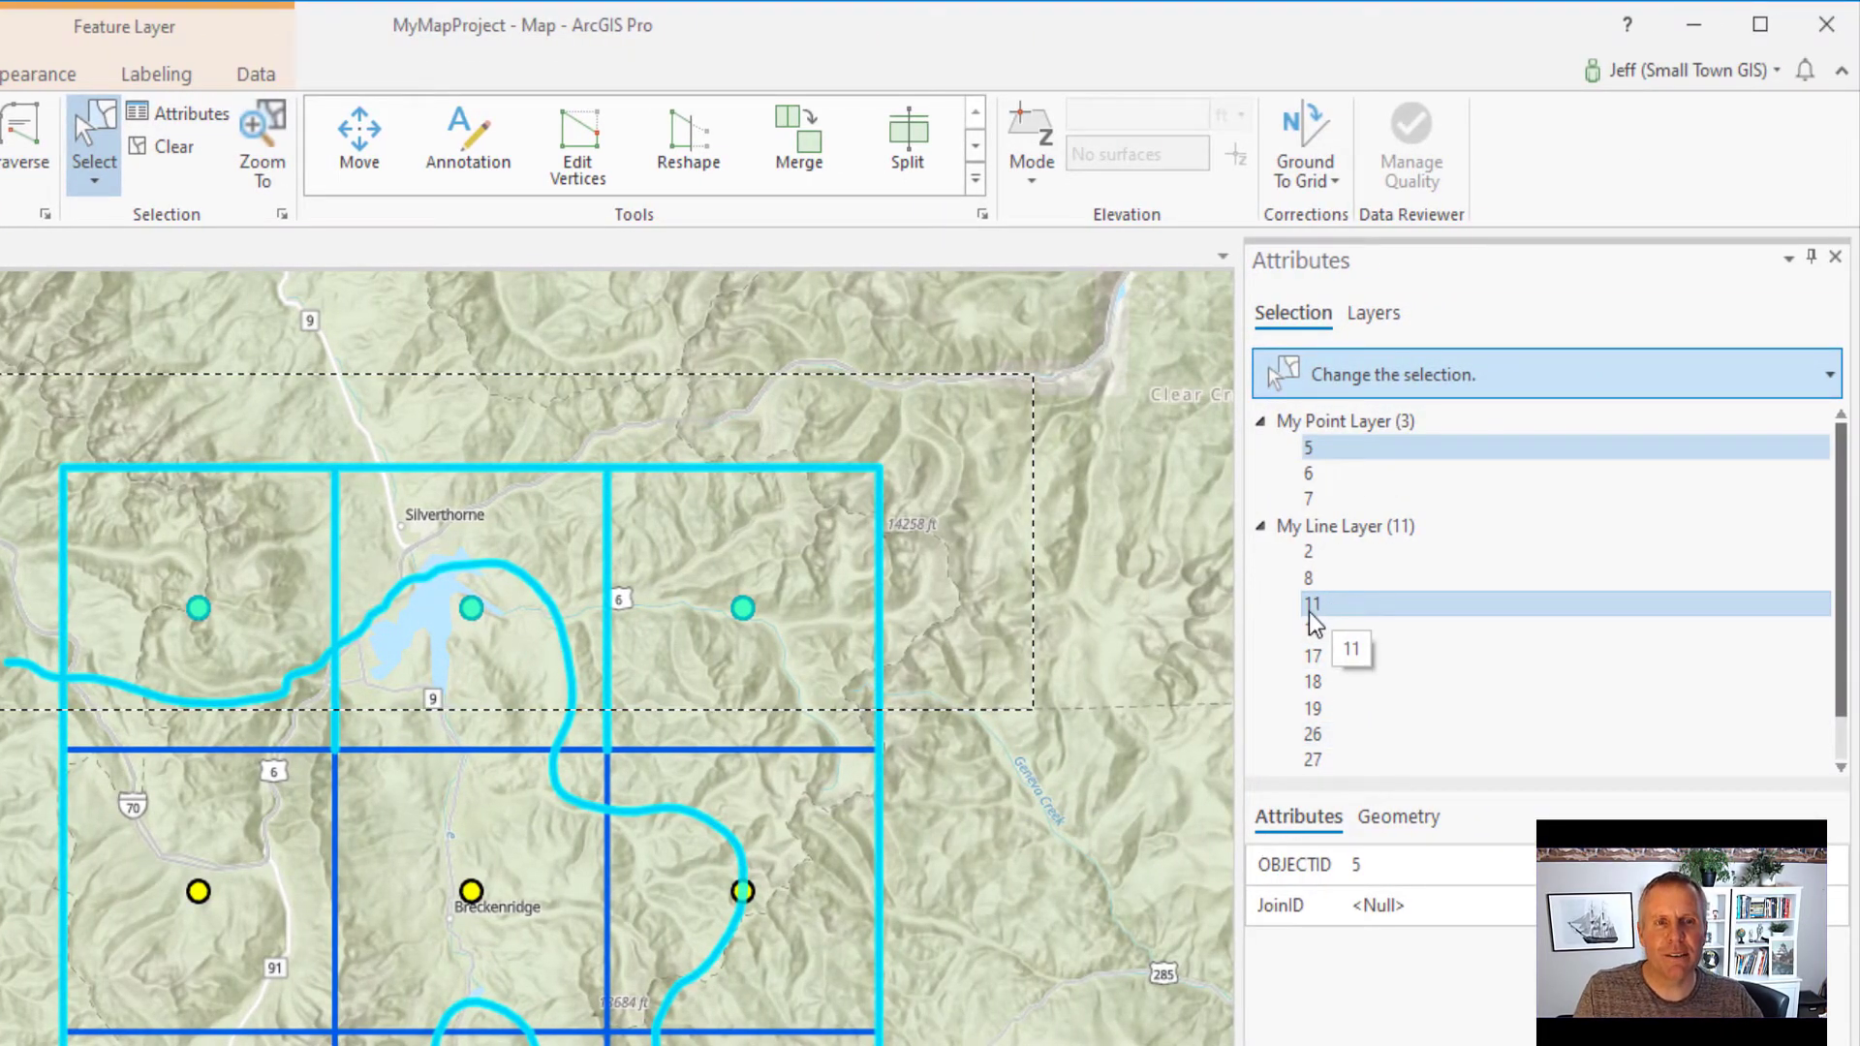
# - Pick lines 11, 19, 27 and 17 in the Attributes pane and Unselect them, leaving 10 features
pyautogui.click(1315, 610)
pyautogui.keyDown('ctrl'); pyautogui.click(1313, 713); pyautogui.keyUp('ctrl')
pyautogui.keyDown('ctrl'); pyautogui.click(1315, 759); pyautogui.keyUp('ctrl')
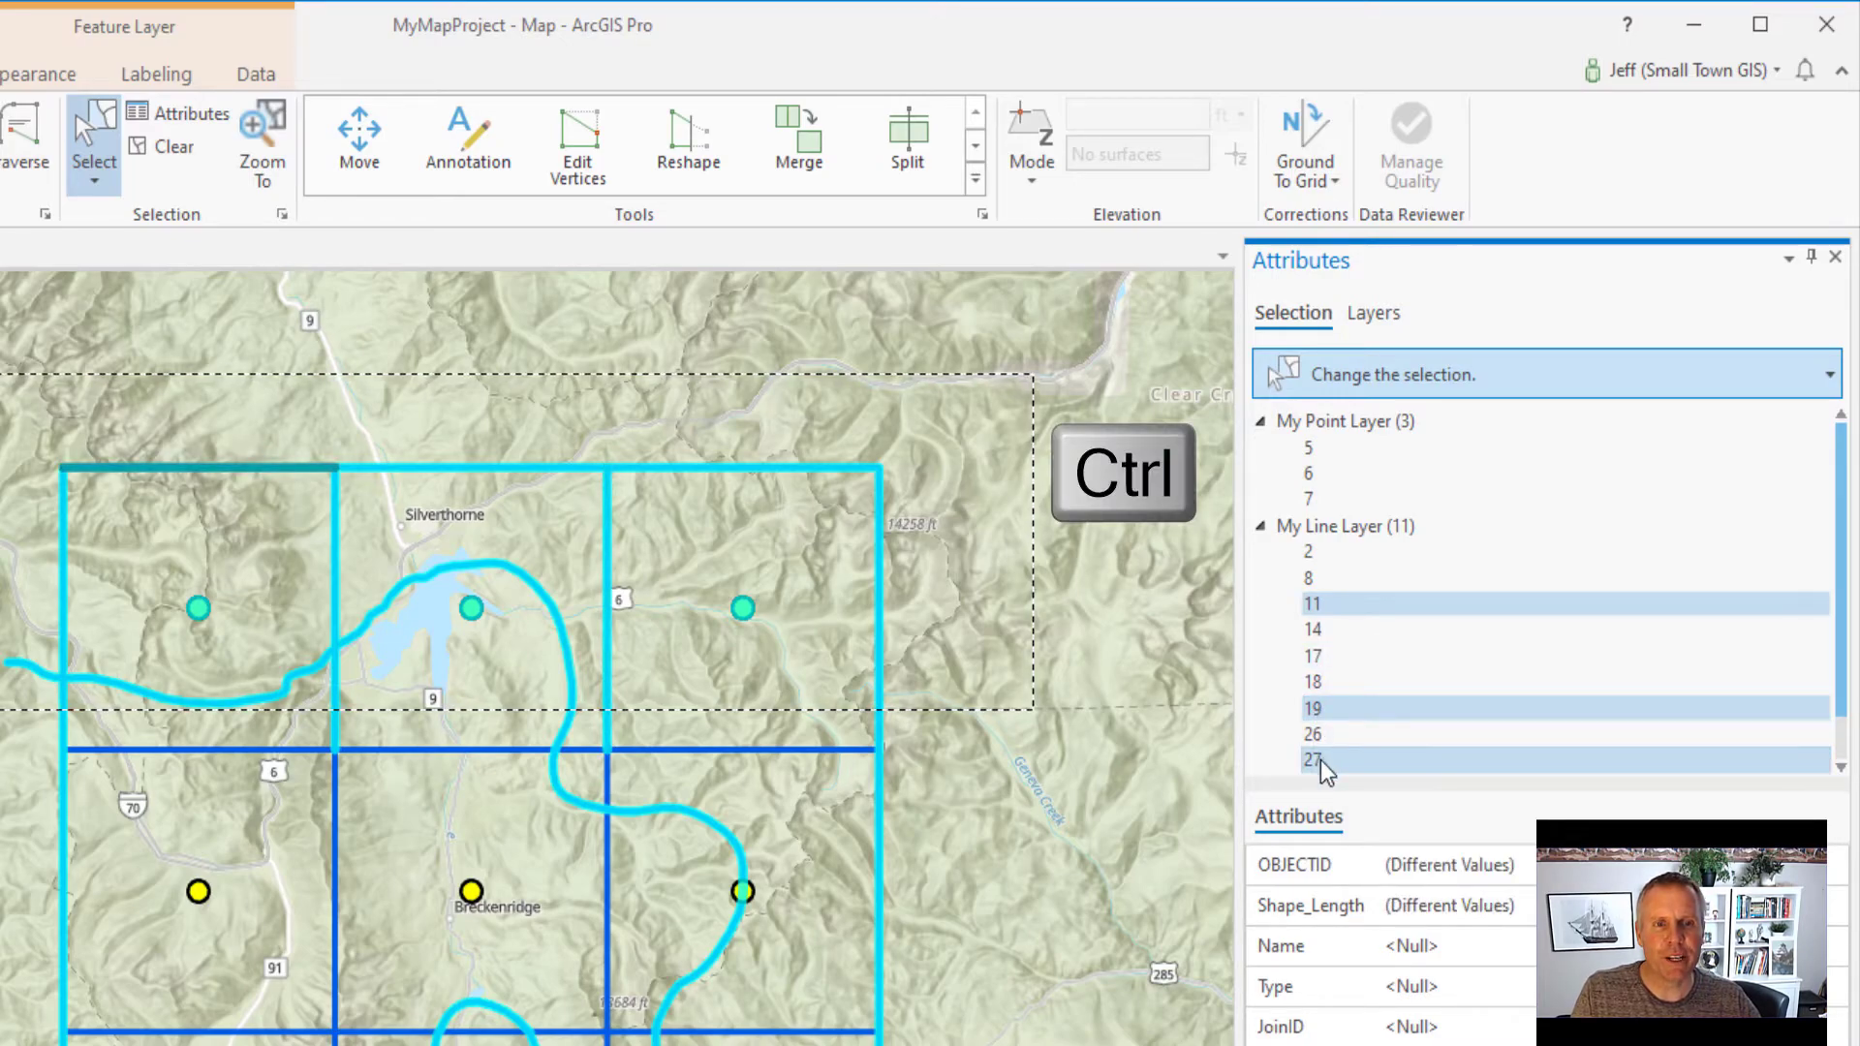
pyautogui.keyDown('ctrl'); pyautogui.click(1315, 656); pyautogui.keyUp('ctrl')
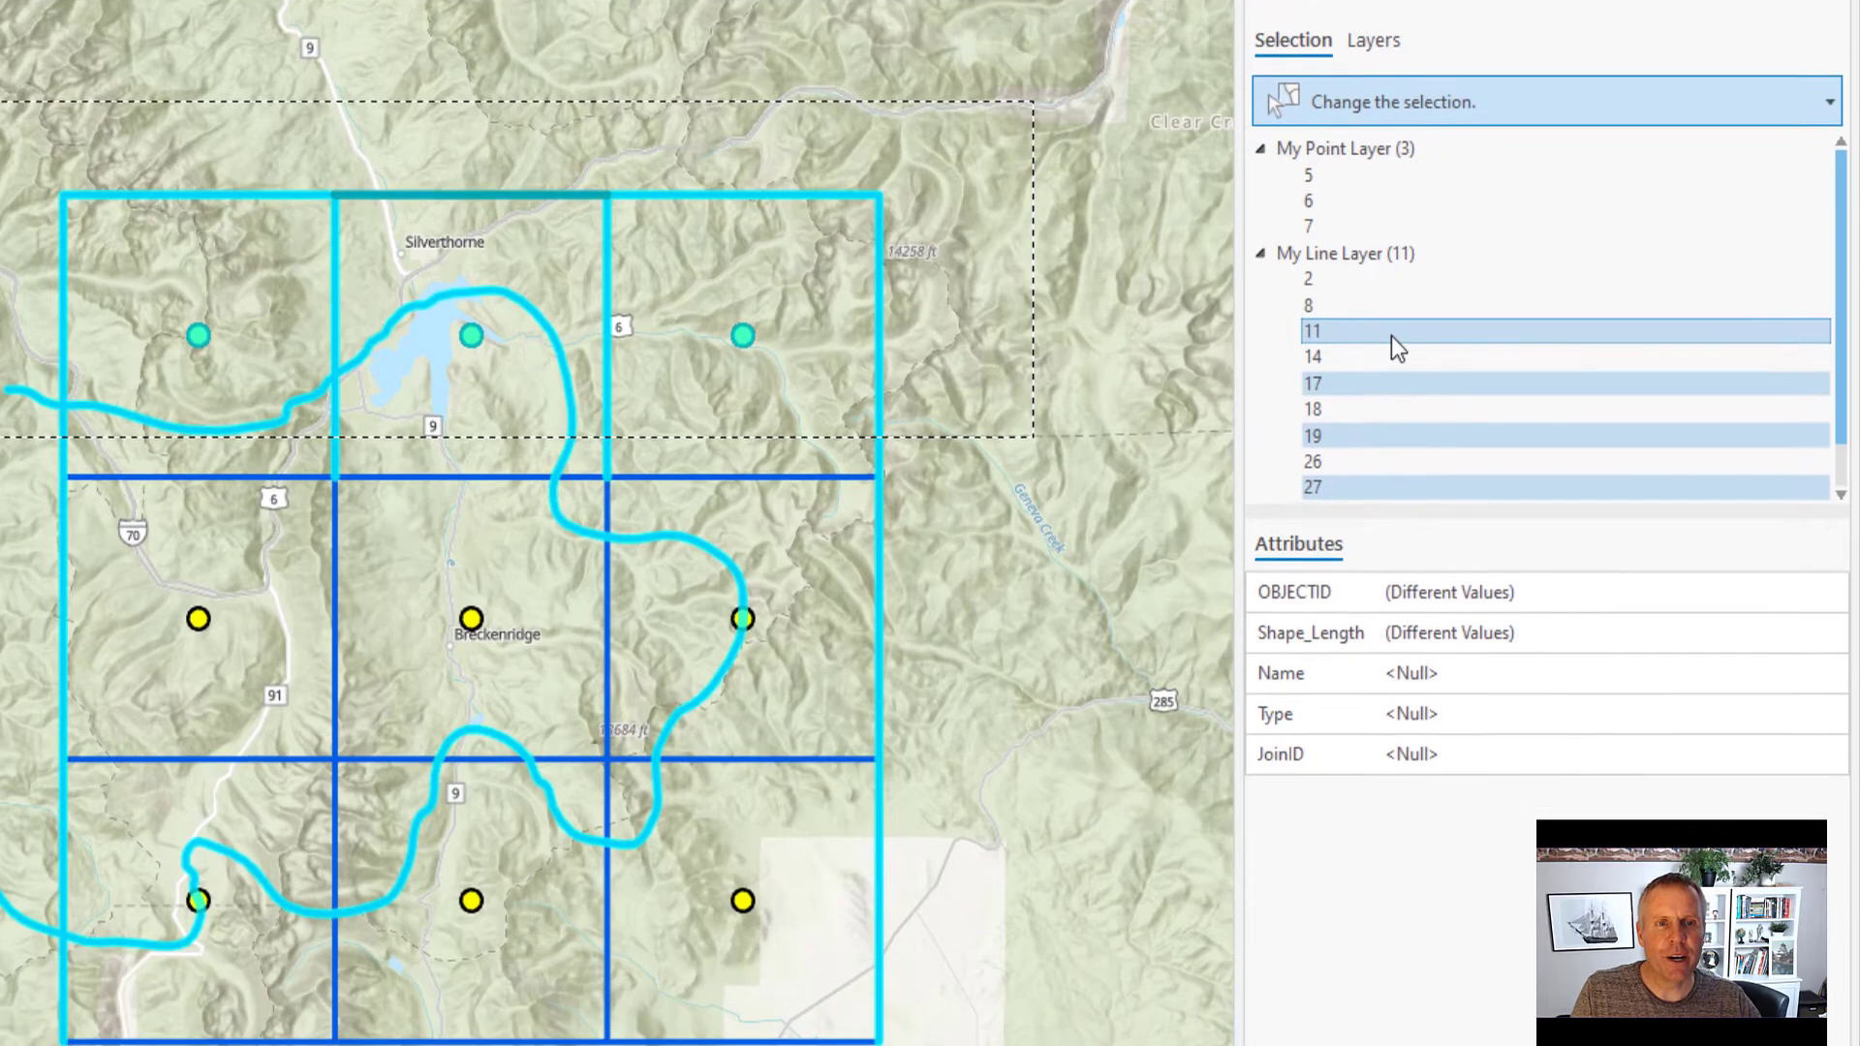
pyautogui.rightClick(1391, 335)
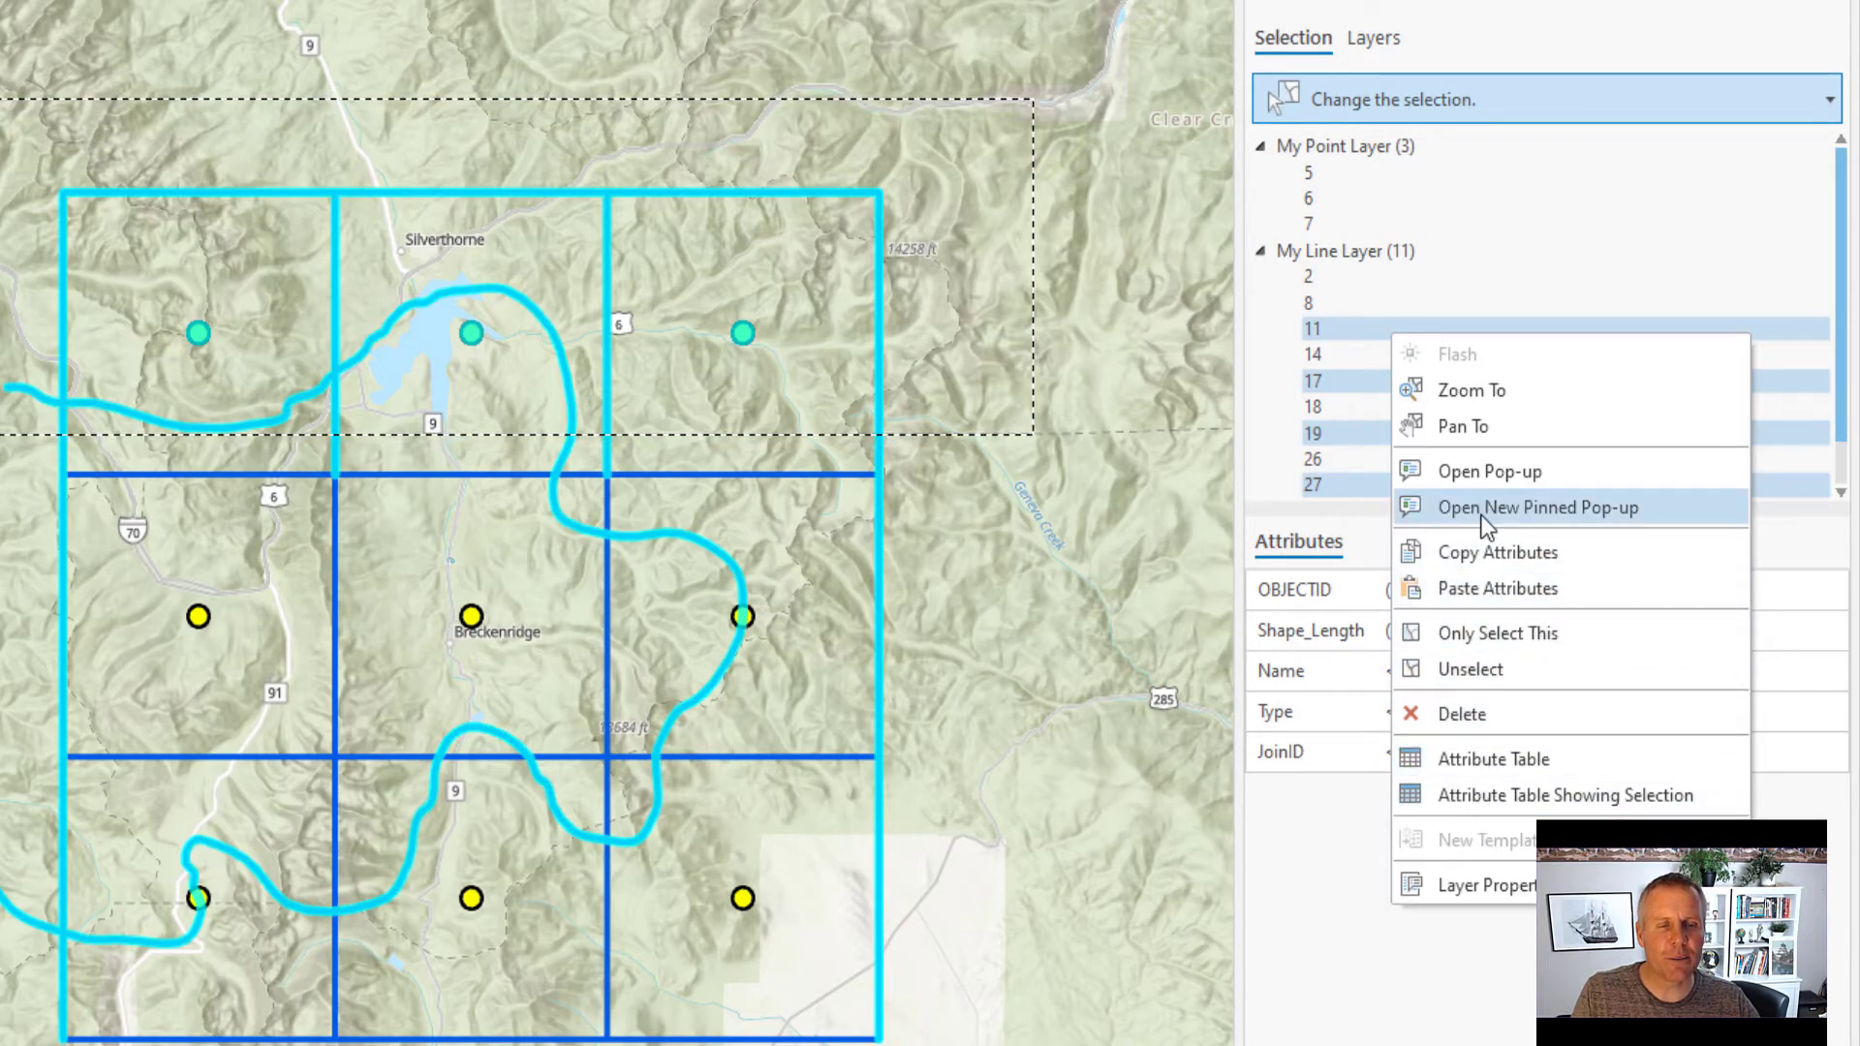
pyautogui.click(1466, 671)
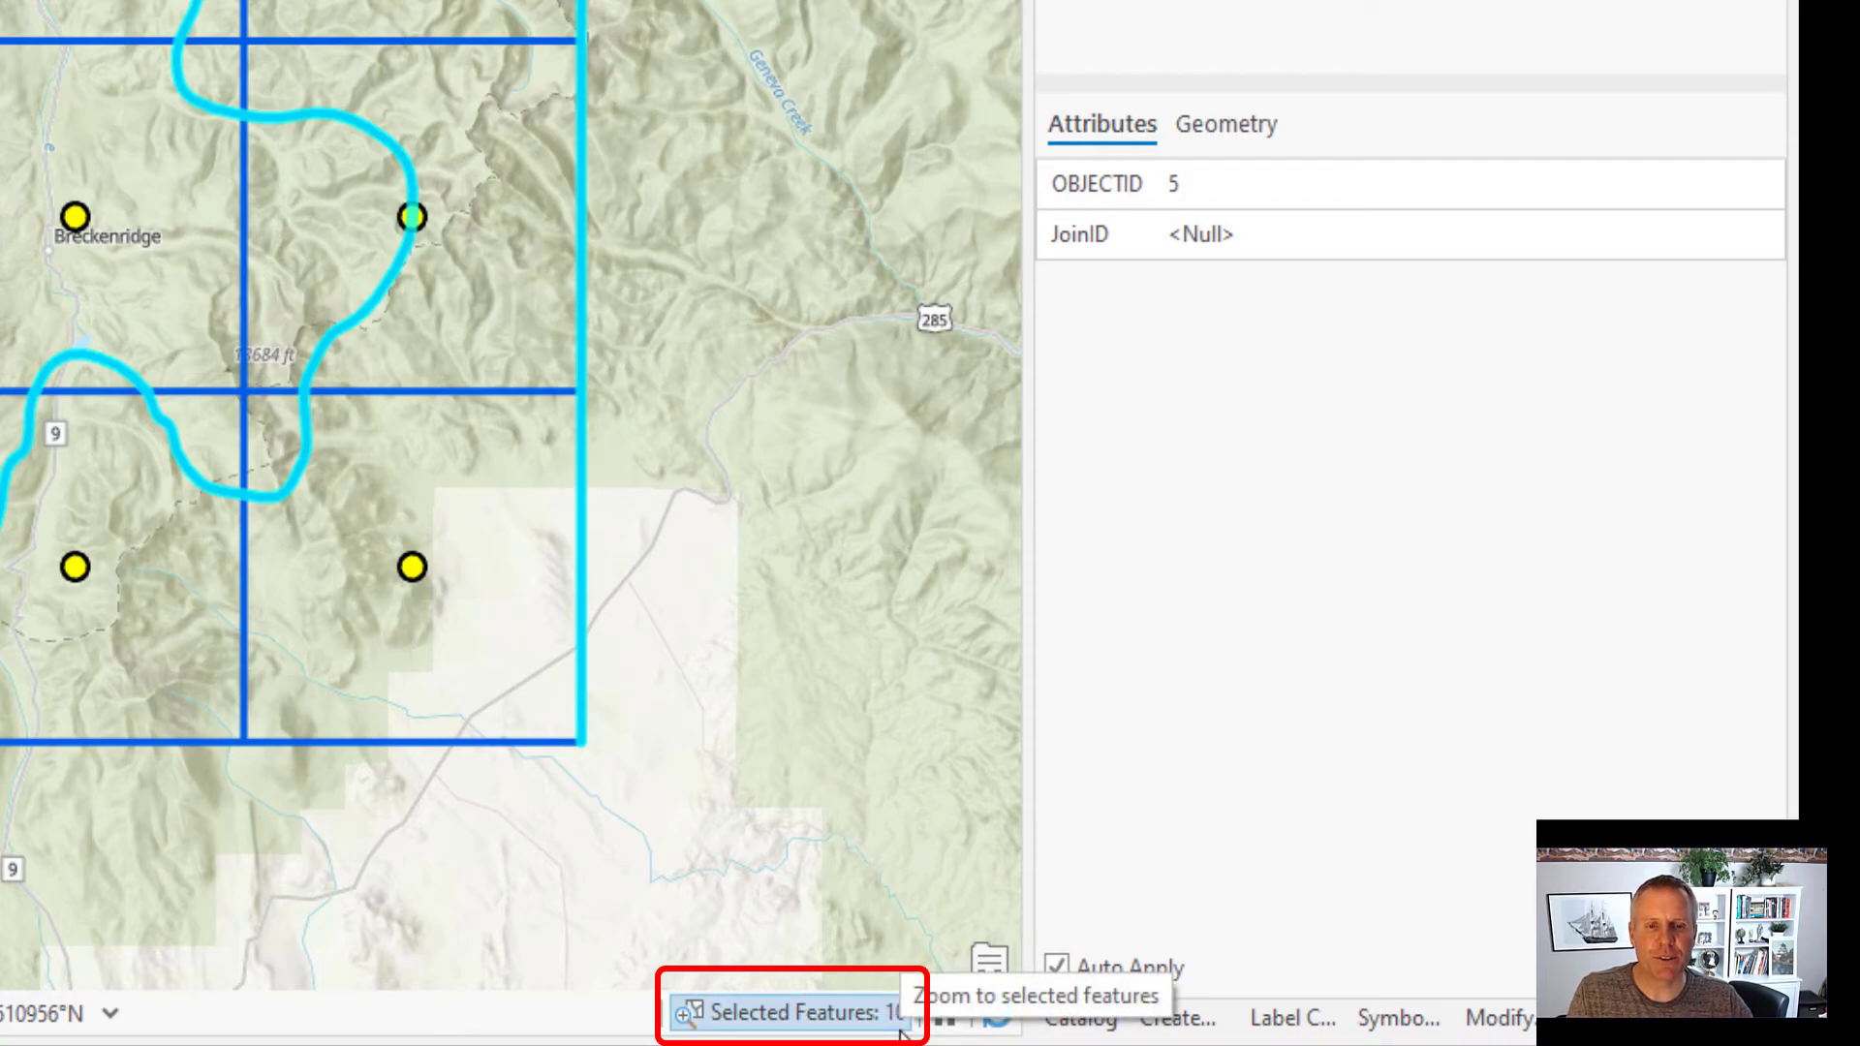
# - Zoom to the 10 selected features from the status bar, then dismiss My Point Layer's context menu
pyautogui.click(784, 1013)
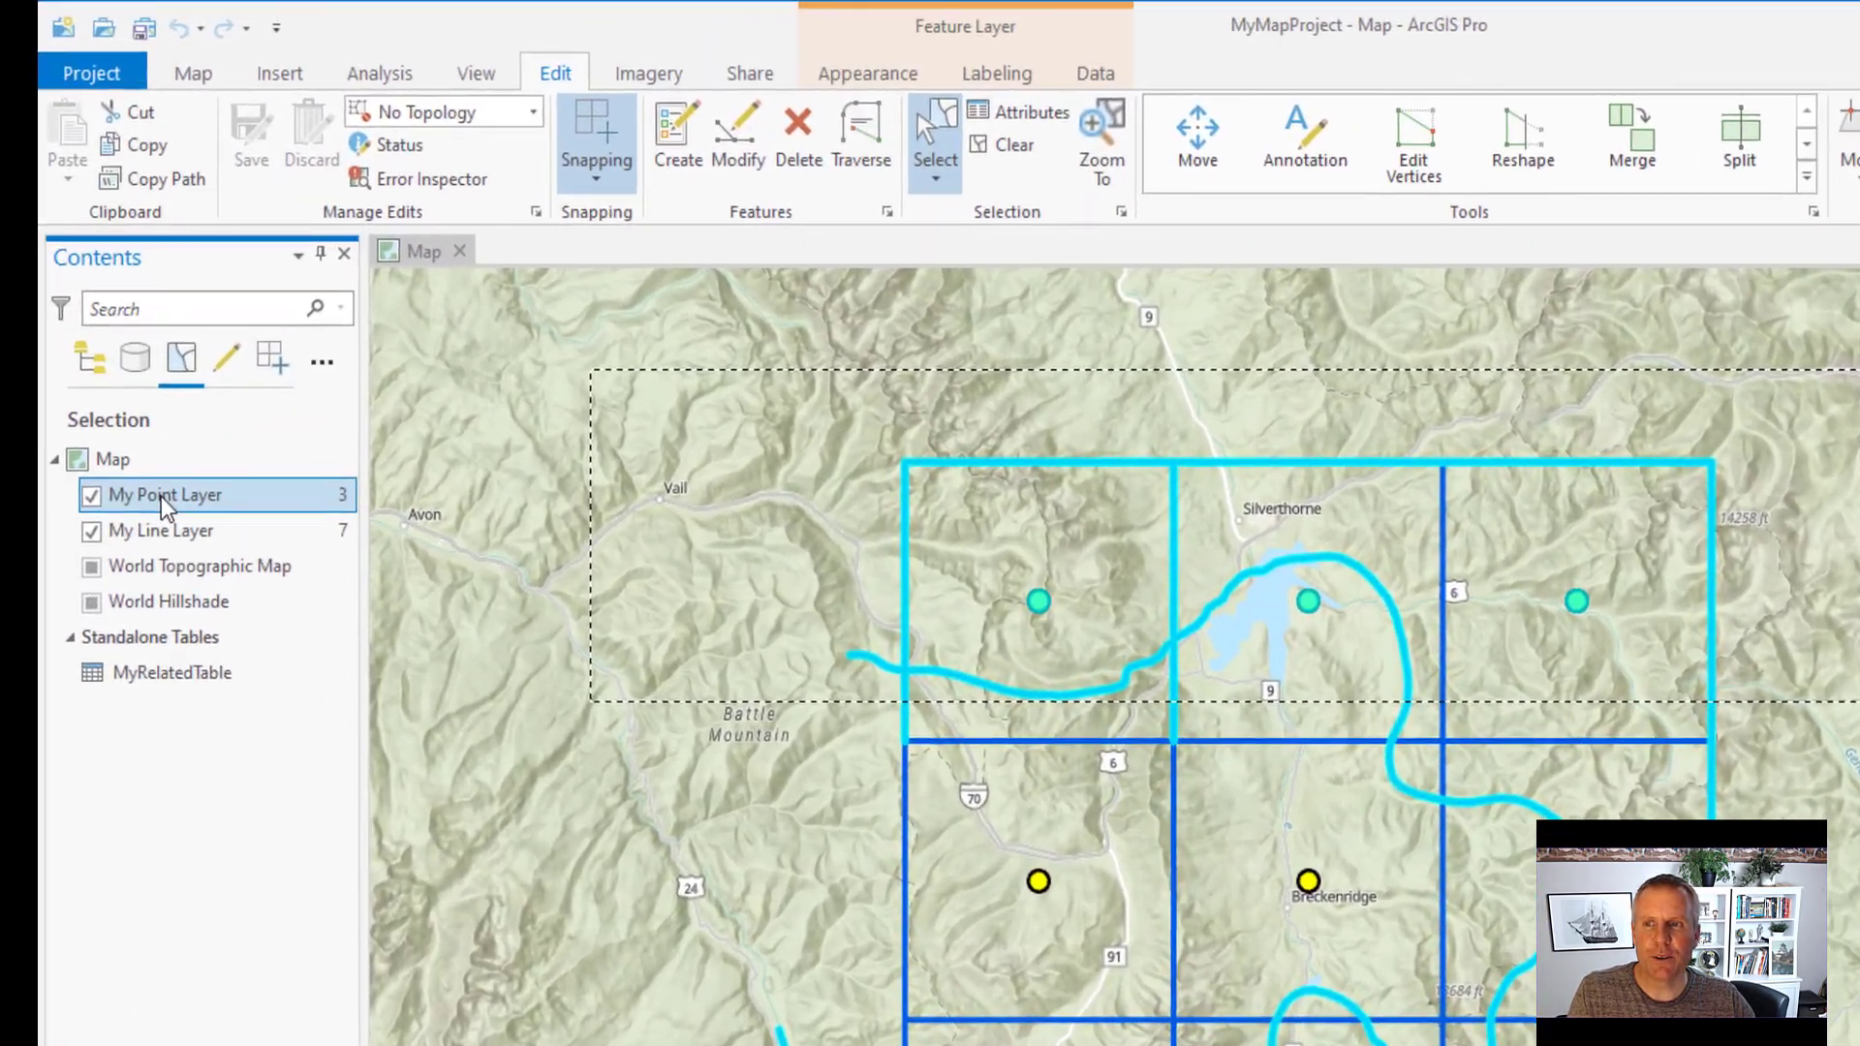
pyautogui.rightClick(109, 337)
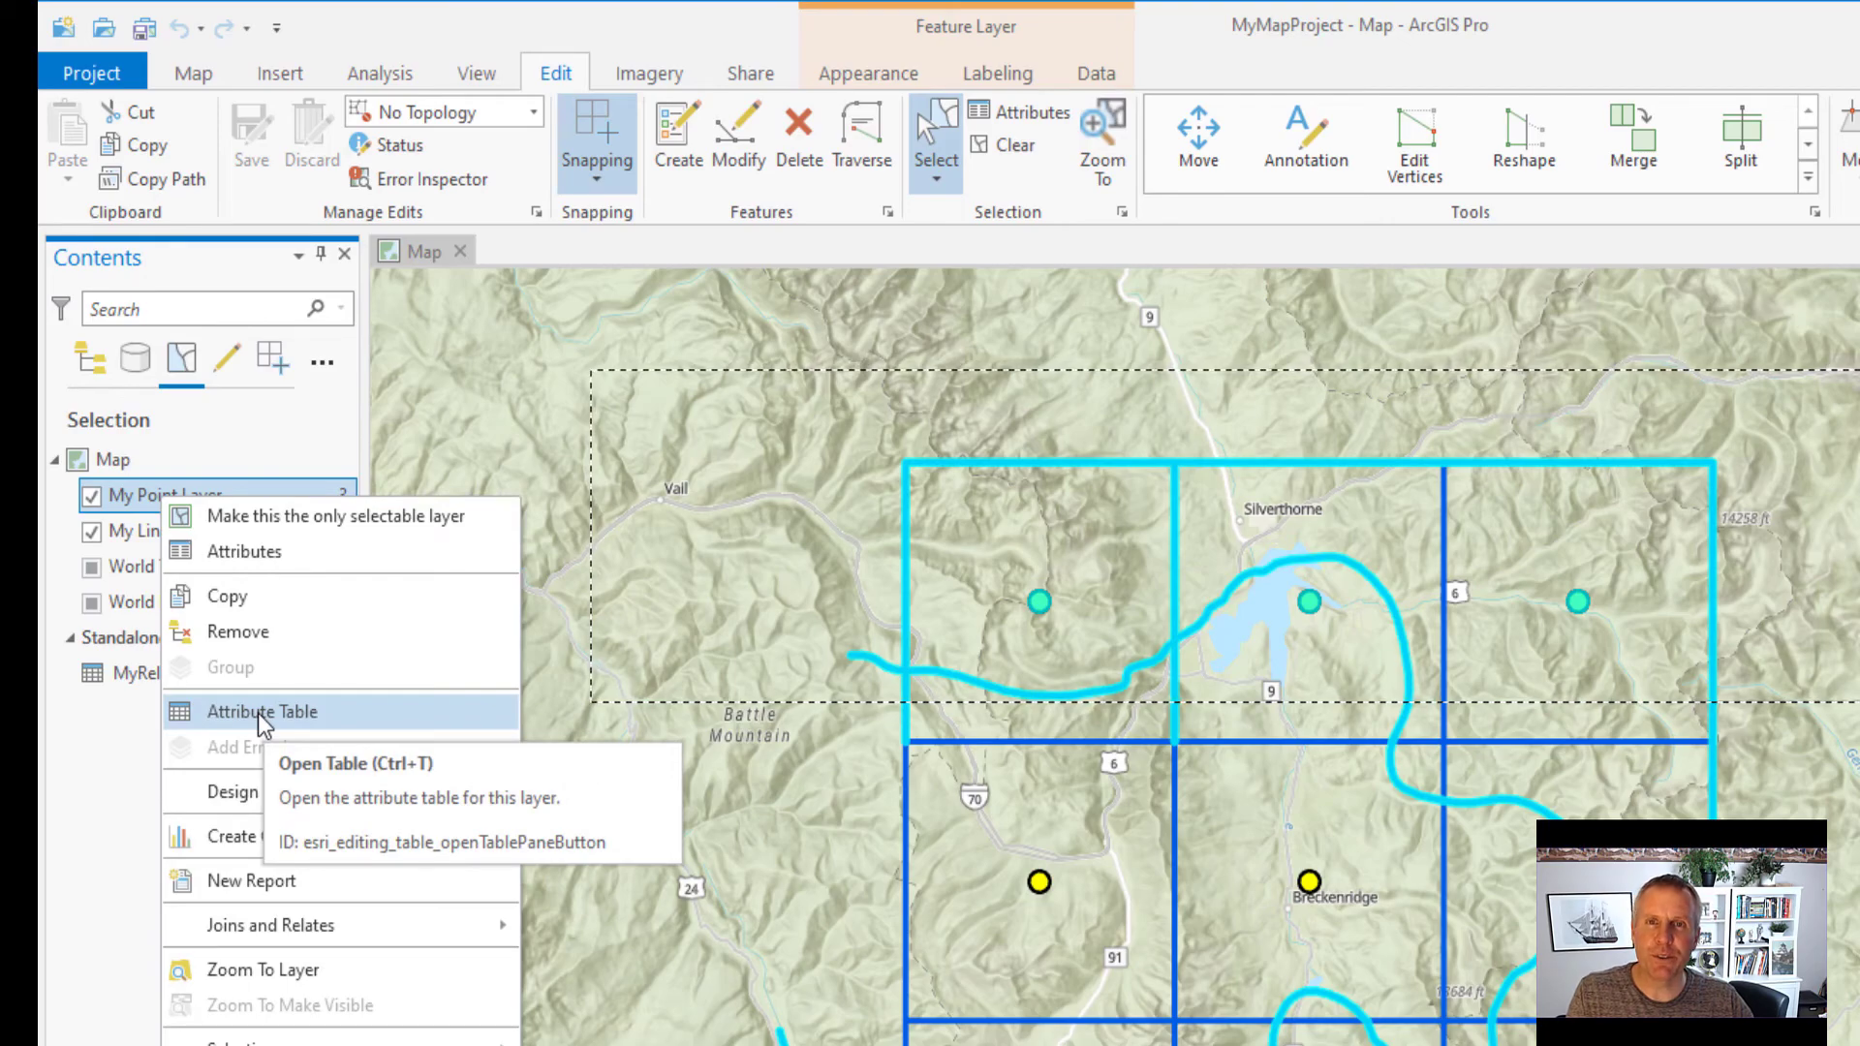
pyautogui.click(739, 29)
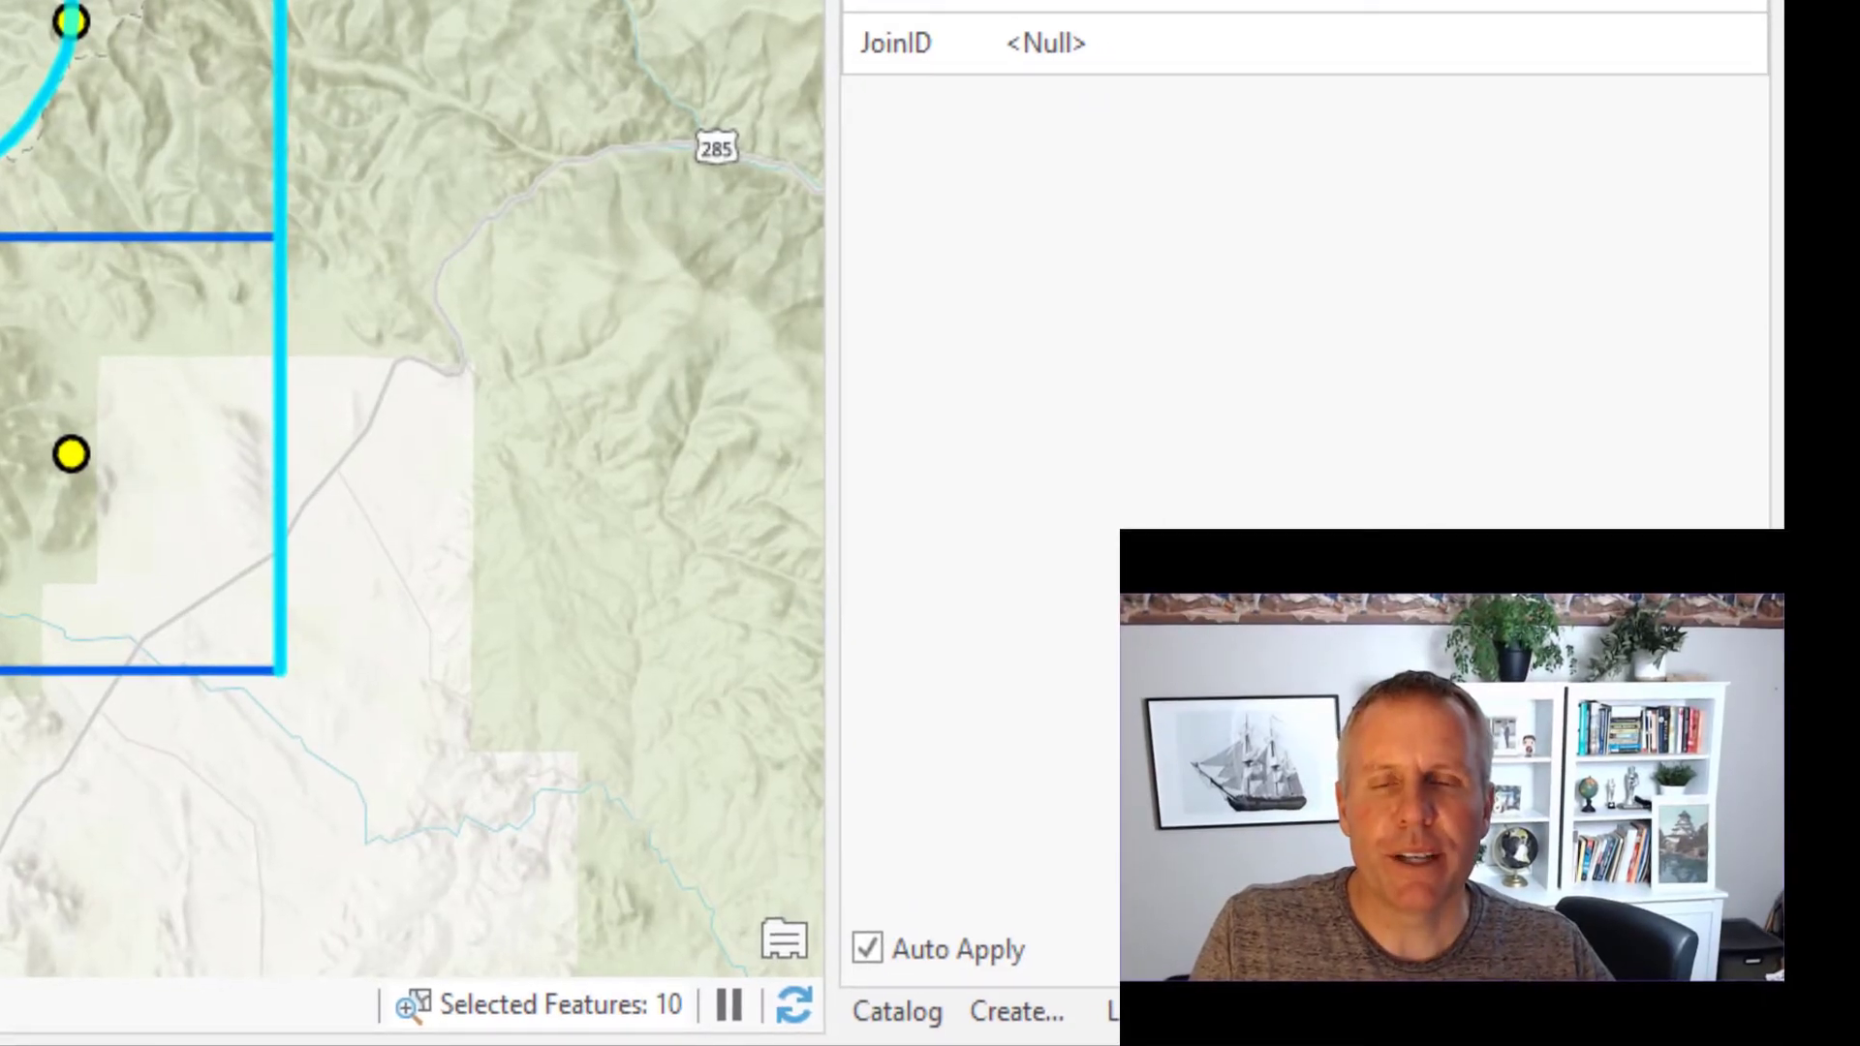